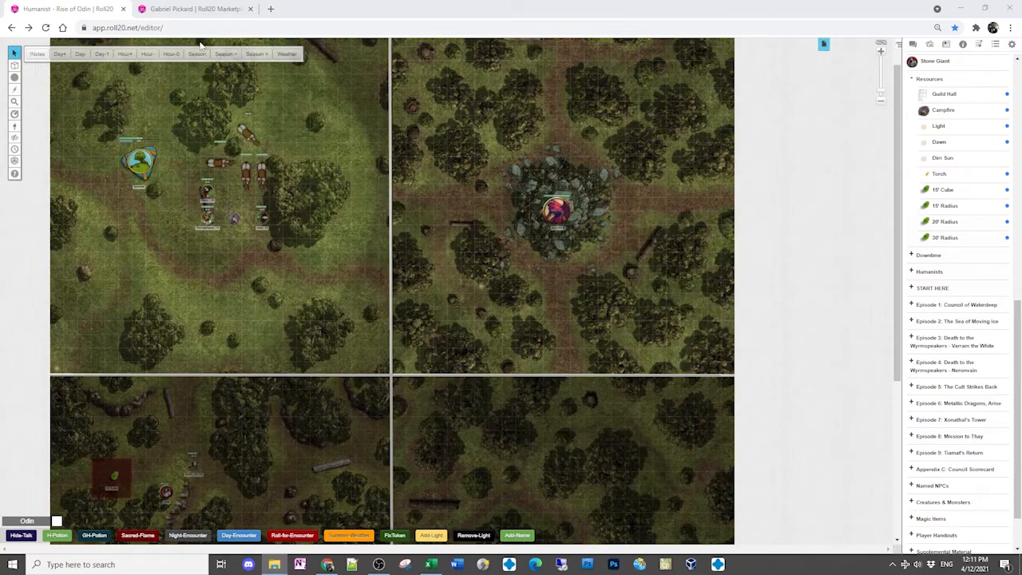
# Browse the map publisher's featured and full product listings on the Roll20 Marketplace and close that page
pyautogui.click(196, 14)
pyautogui.scroll(-2, 508, 259)
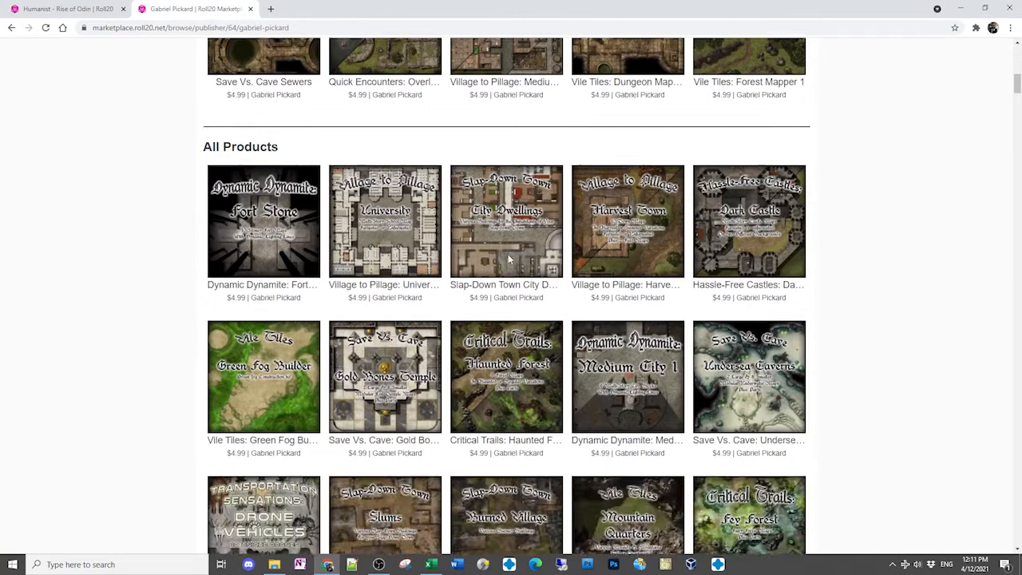
pyautogui.scroll(7, 479, 248)
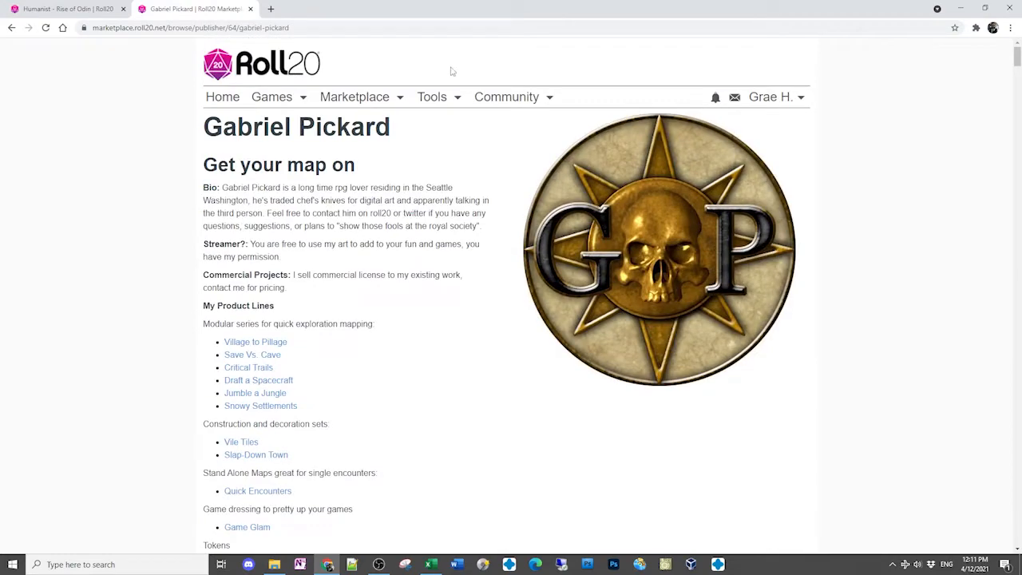
pyautogui.scroll(-10, 356, 142)
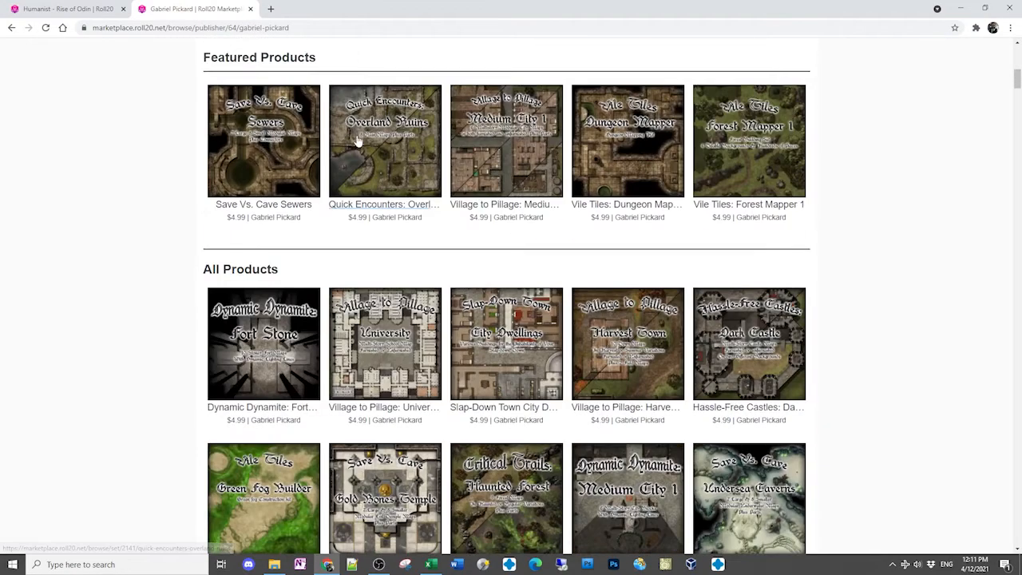
pyautogui.scroll(-12, 356, 140)
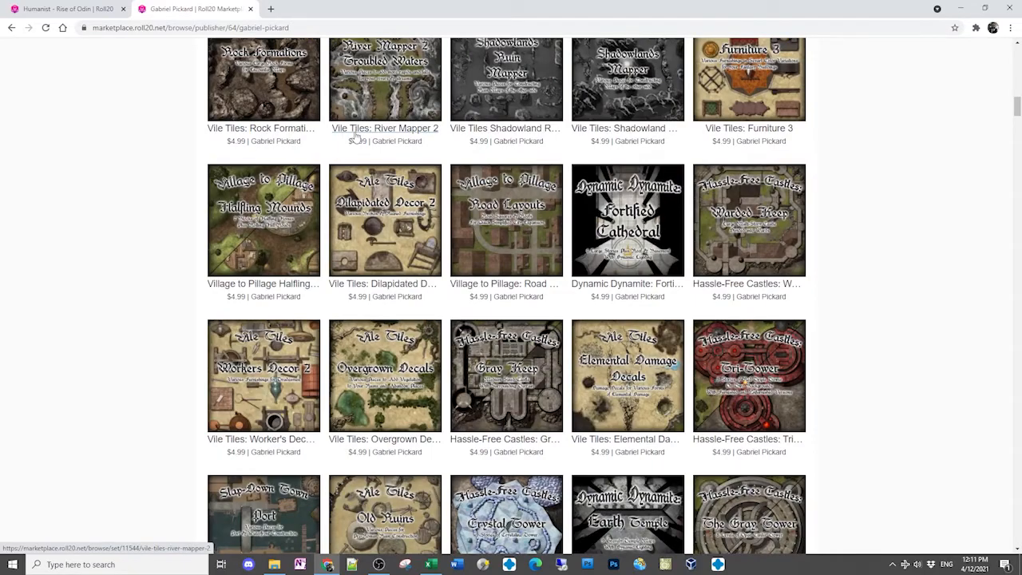
pyautogui.scroll(-6, 357, 137)
pyautogui.scroll(20, 354, 130)
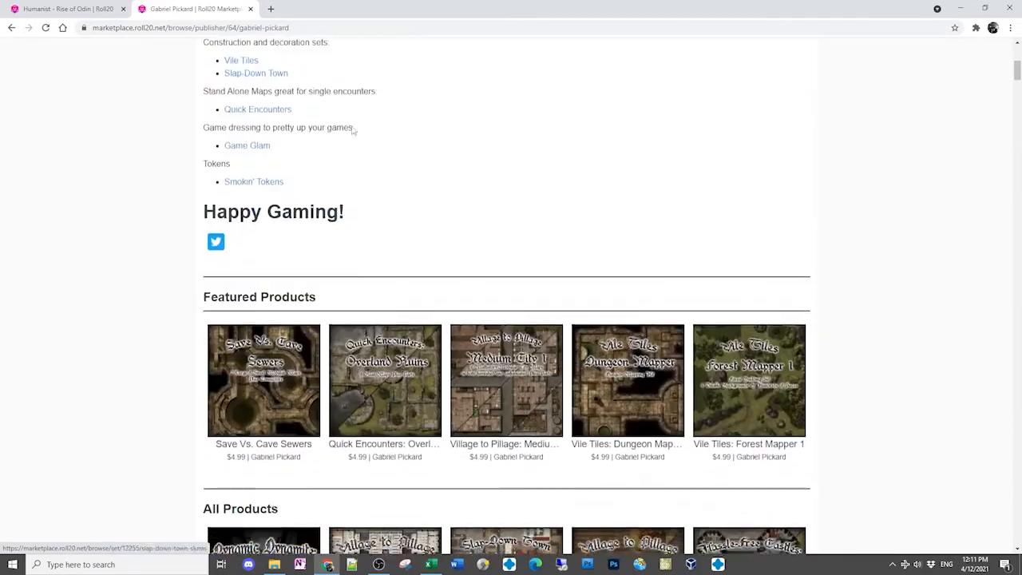
pyautogui.click(250, 9)
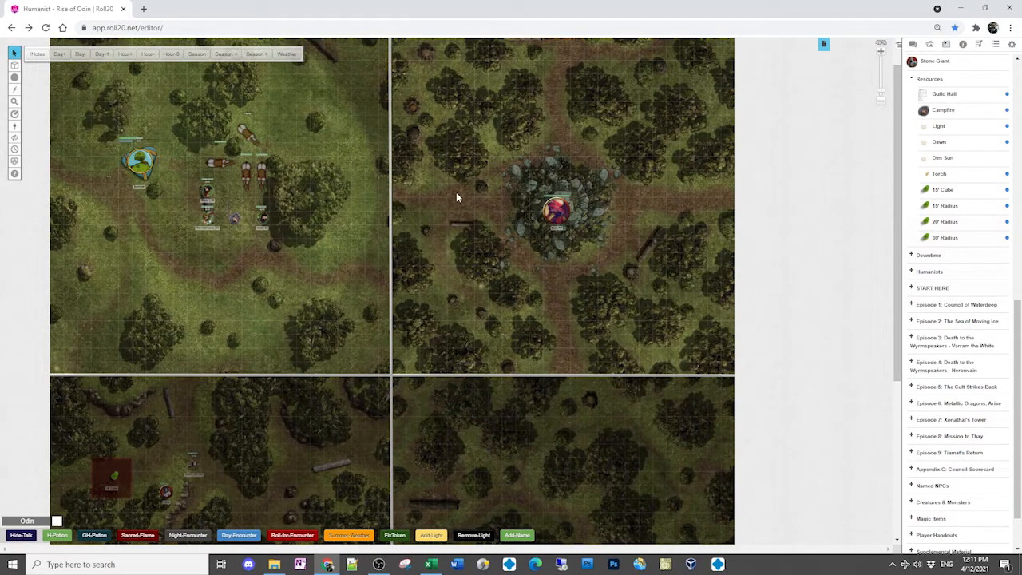
# On the Map & Background layer, send the top image of the upper-left forest map stack to the back three times
pyautogui.scroll(-3, 516, 330)
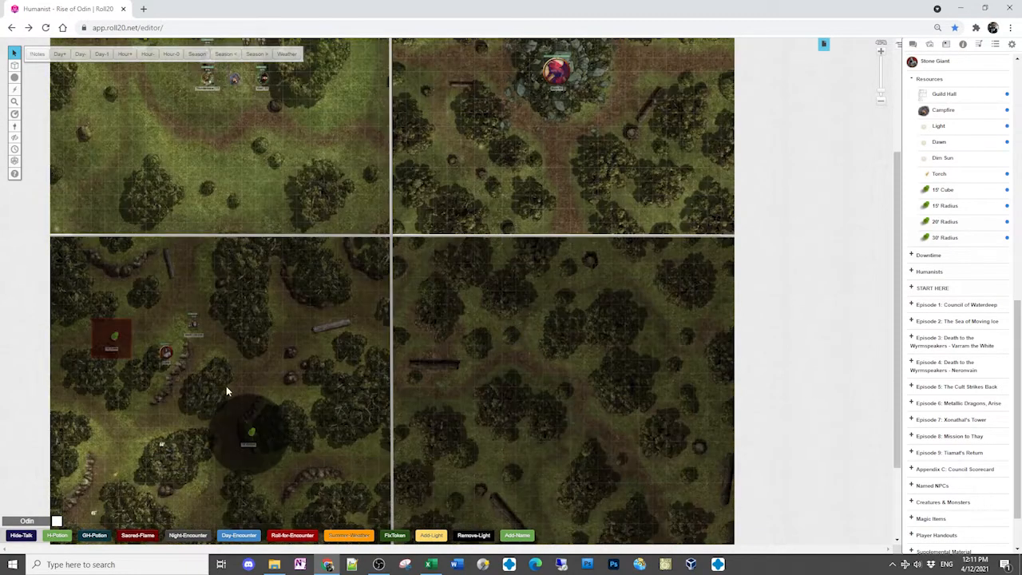
pyautogui.scroll(3, 434, 301)
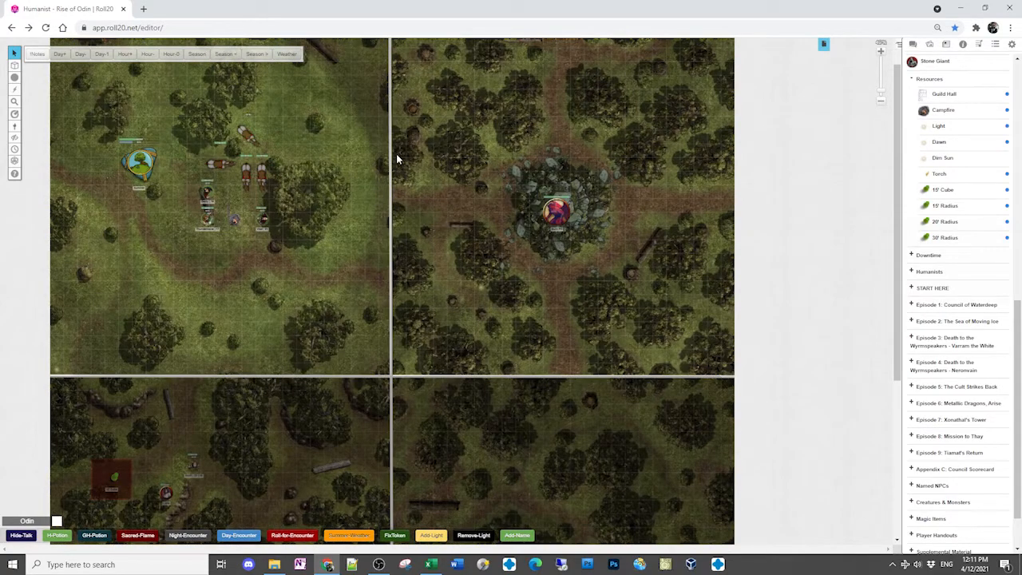
pyautogui.scroll(3, 393, 153)
pyautogui.scroll(-5, 437, 305)
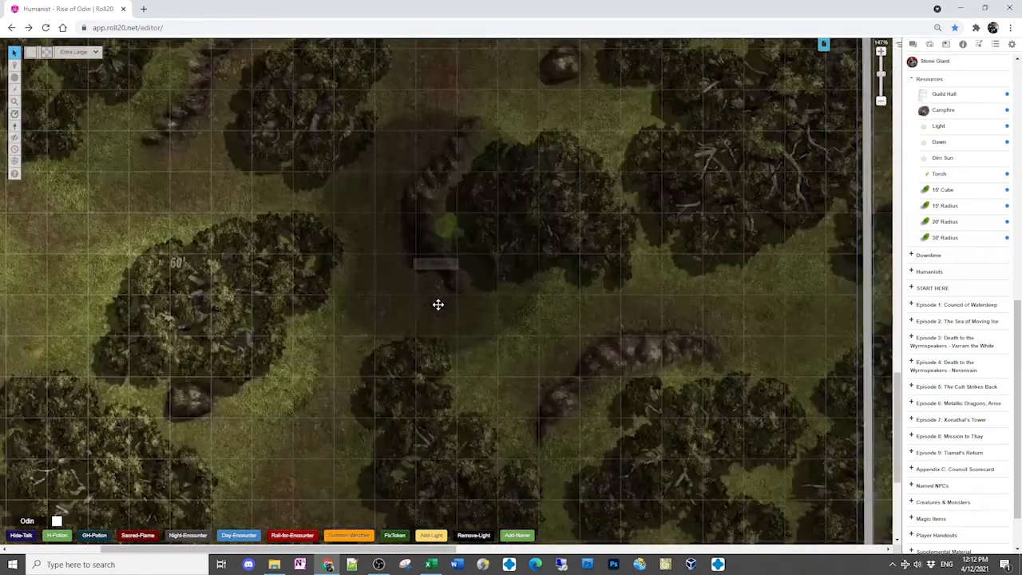
pyautogui.scroll(-2, 442, 289)
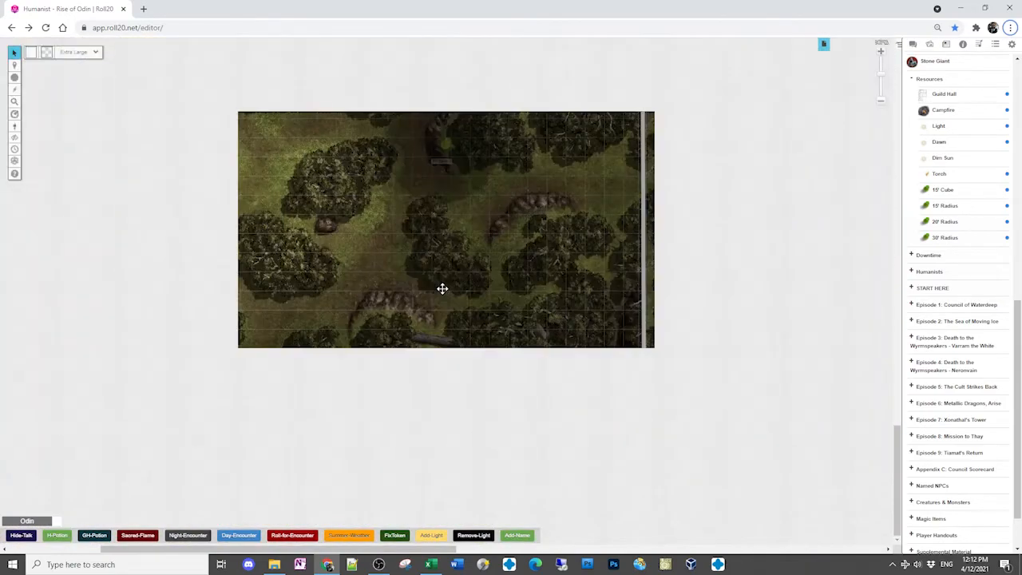
pyautogui.scroll(6, 442, 287)
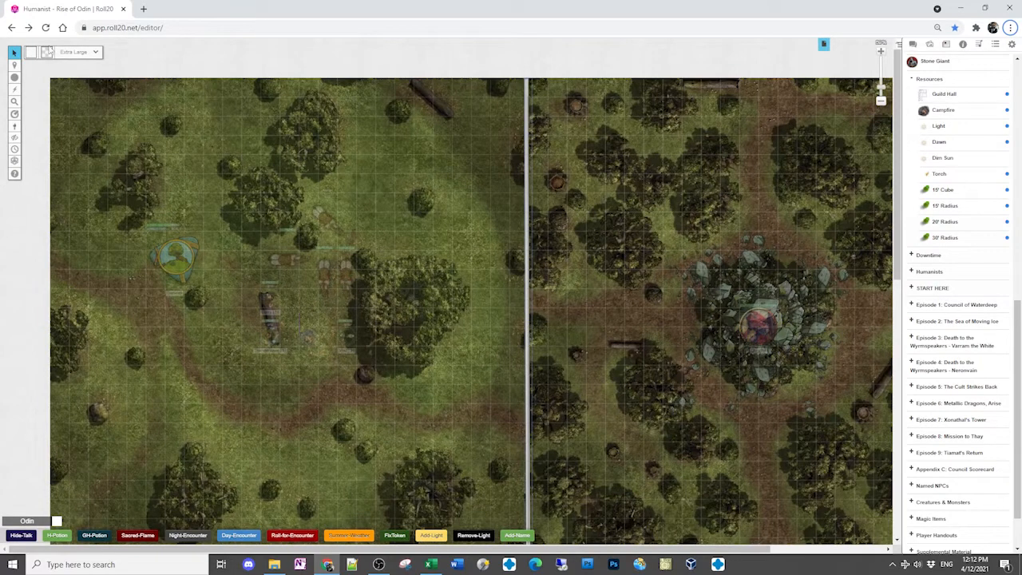
pyautogui.rightClick(368, 135)
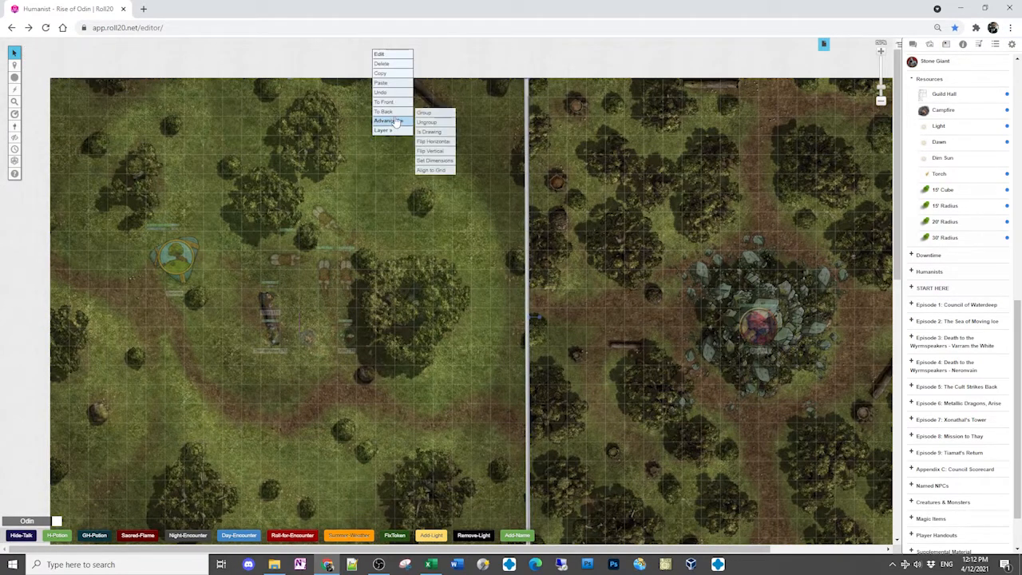
pyautogui.click(394, 112)
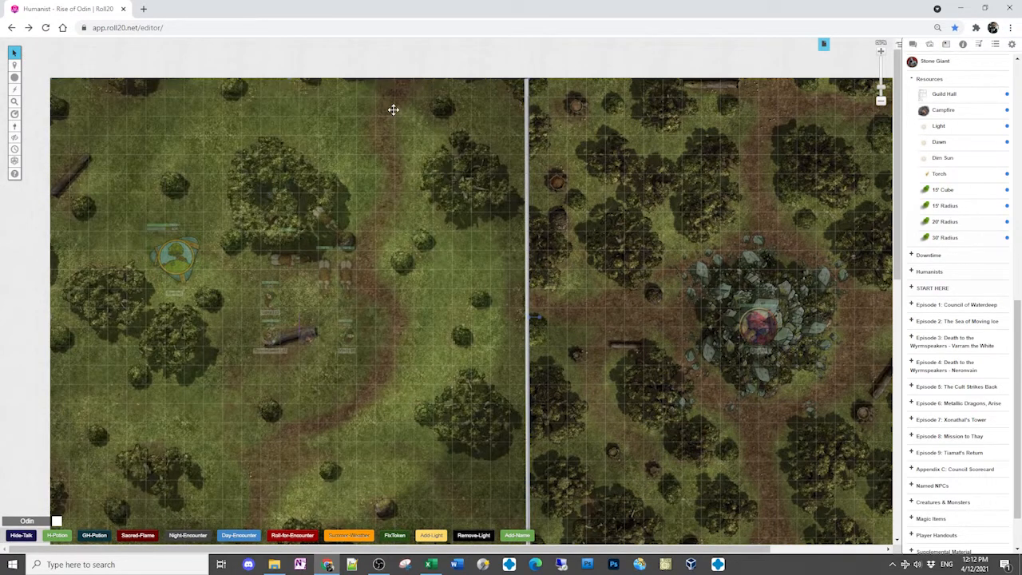
pyautogui.rightClick(331, 152)
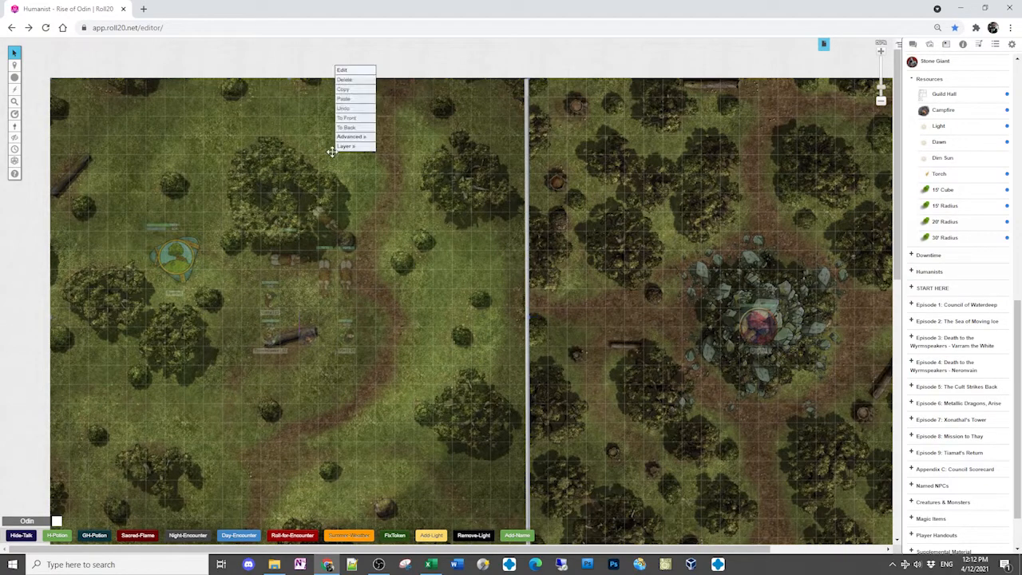
pyautogui.click(391, 133)
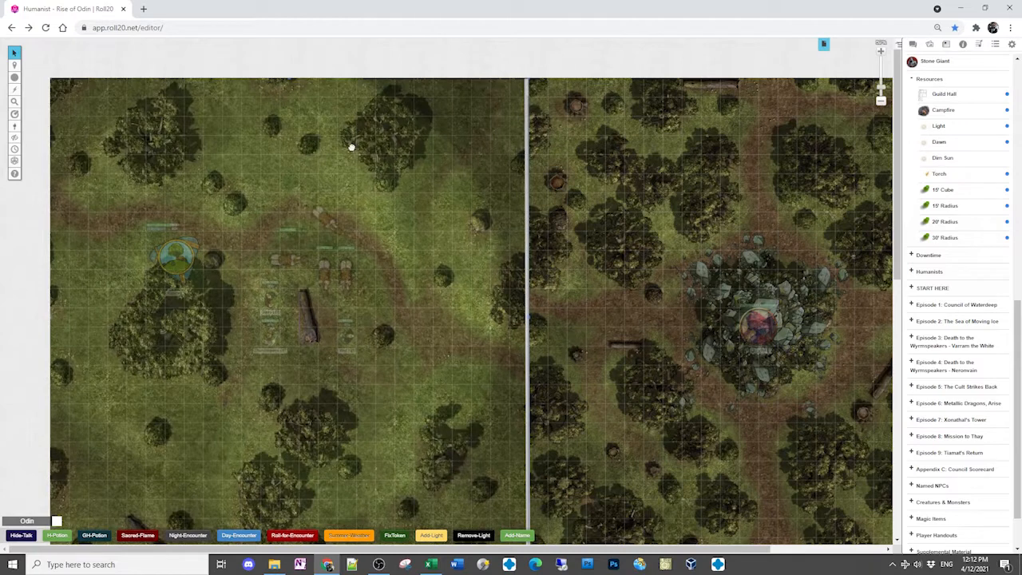
pyautogui.rightClick(349, 144)
pyautogui.click(375, 124)
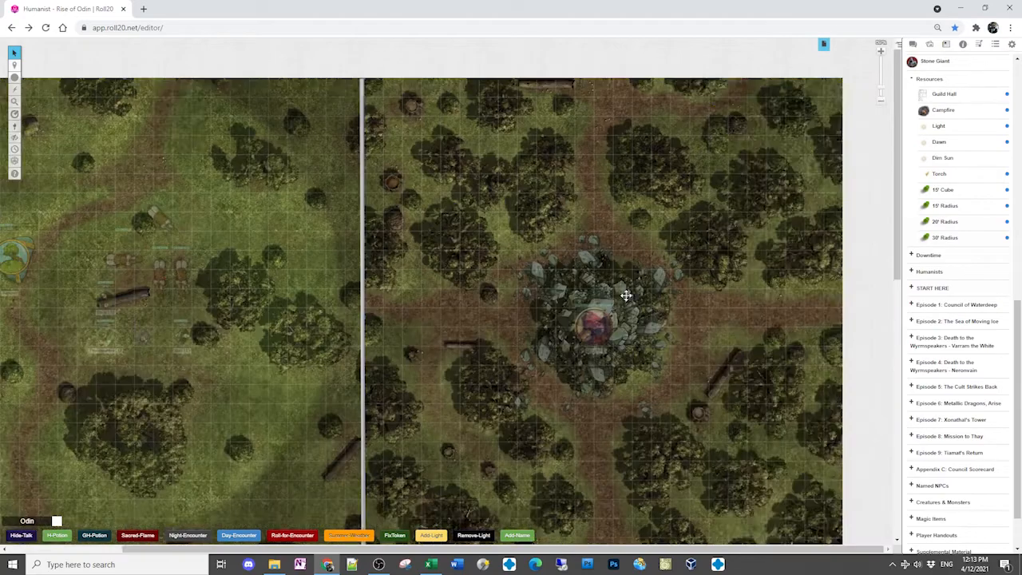
# Look over the neighbouring forest maps and switch the active layer to Objects & Tokens
pyautogui.scroll(-5, 626, 296)
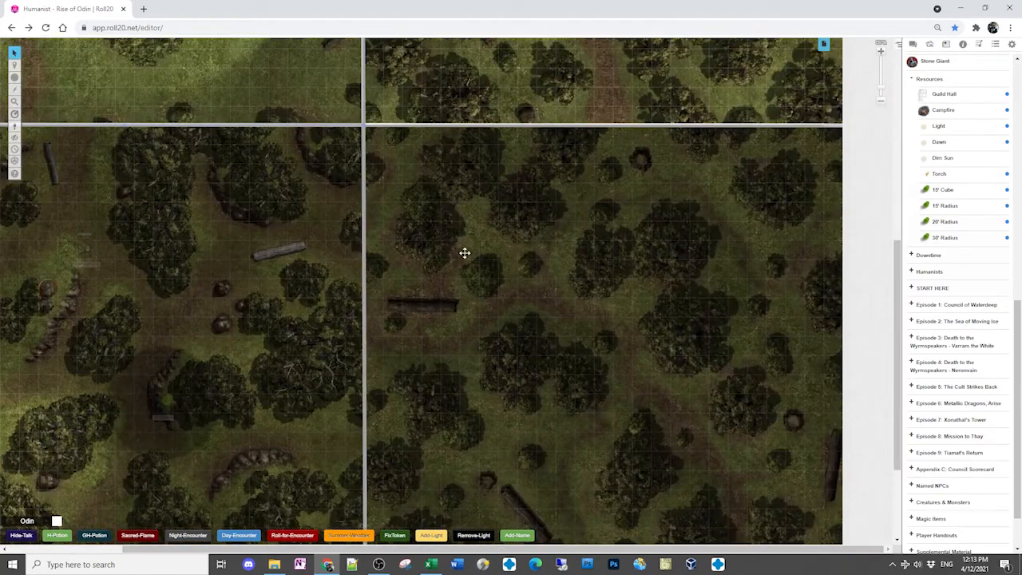
pyautogui.scroll(3, 428, 187)
pyautogui.scroll(2, 428, 188)
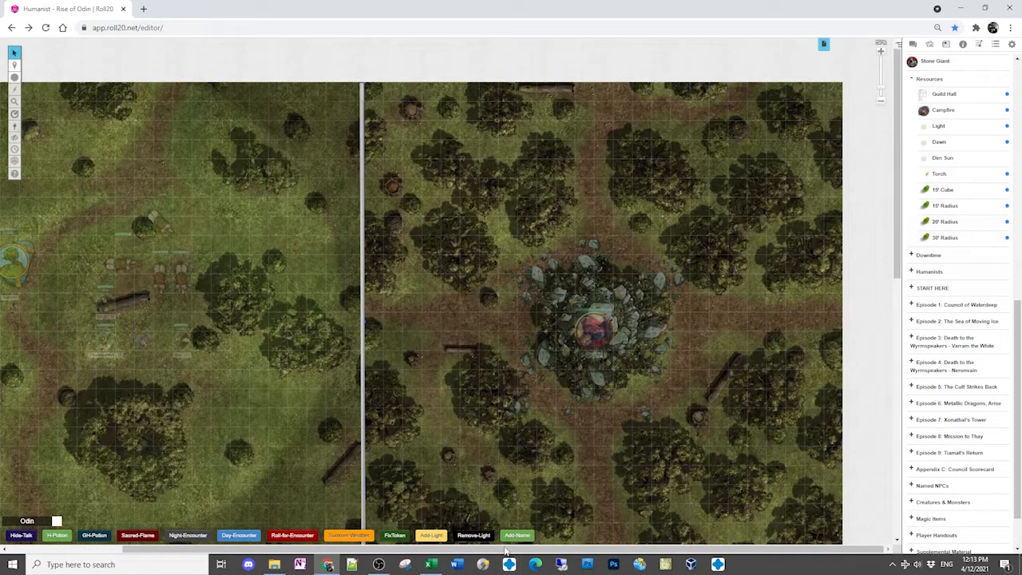
pyautogui.moveTo(418, 550); pyautogui.dragTo(186, 457)
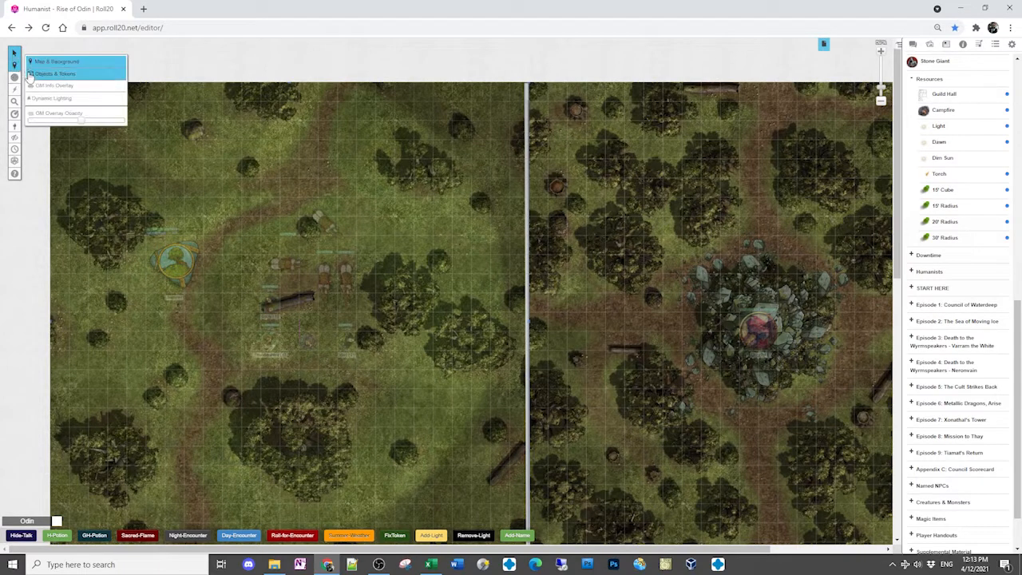
pyautogui.click(32, 74)
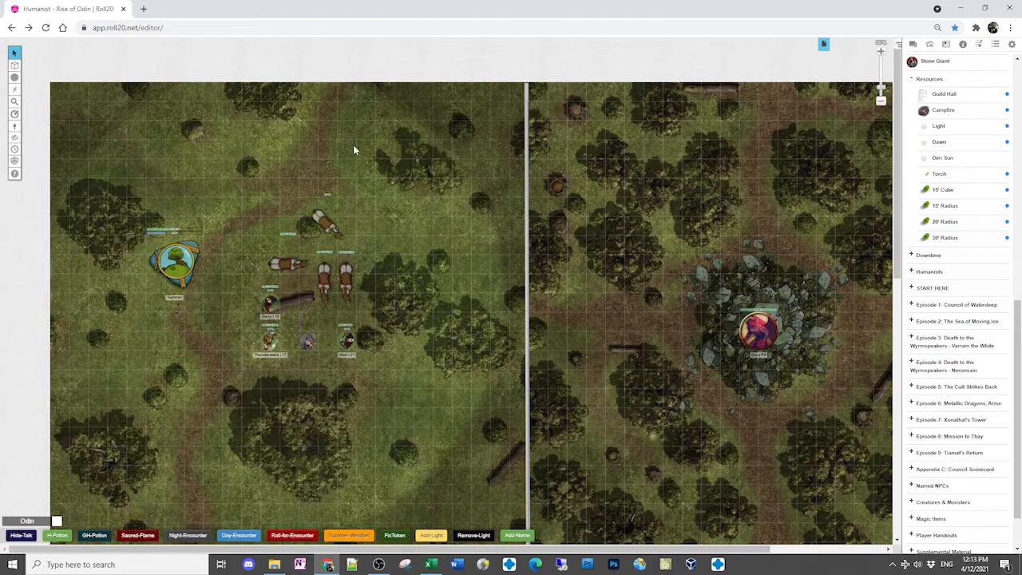
# Draw a square outline about three grid cells wide on the lower-left map and move it over the round token beside the rock ledge
pyautogui.scroll(-7, 420, 205)
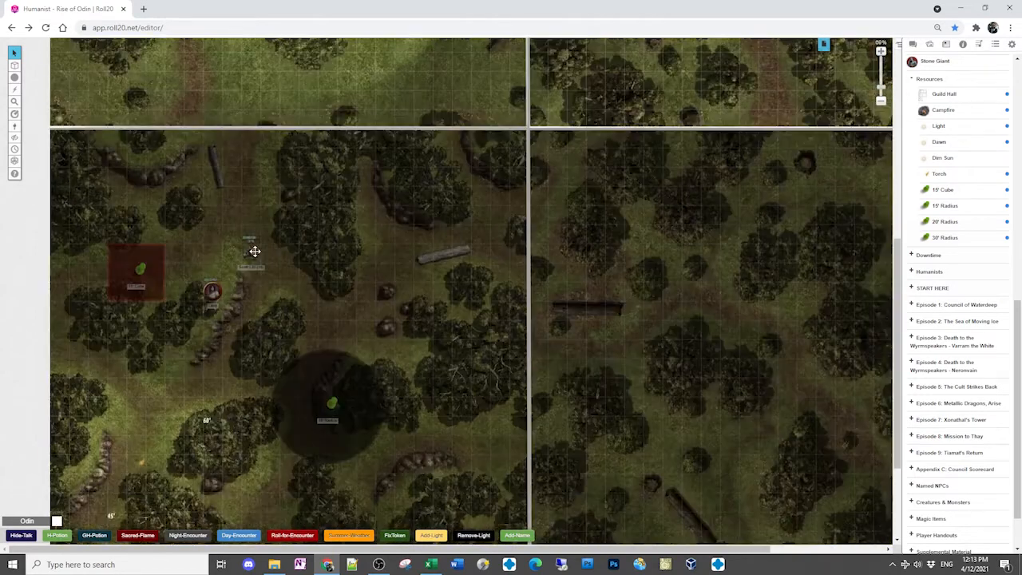
pyautogui.scroll(-1, 343, 342)
pyautogui.click(329, 337)
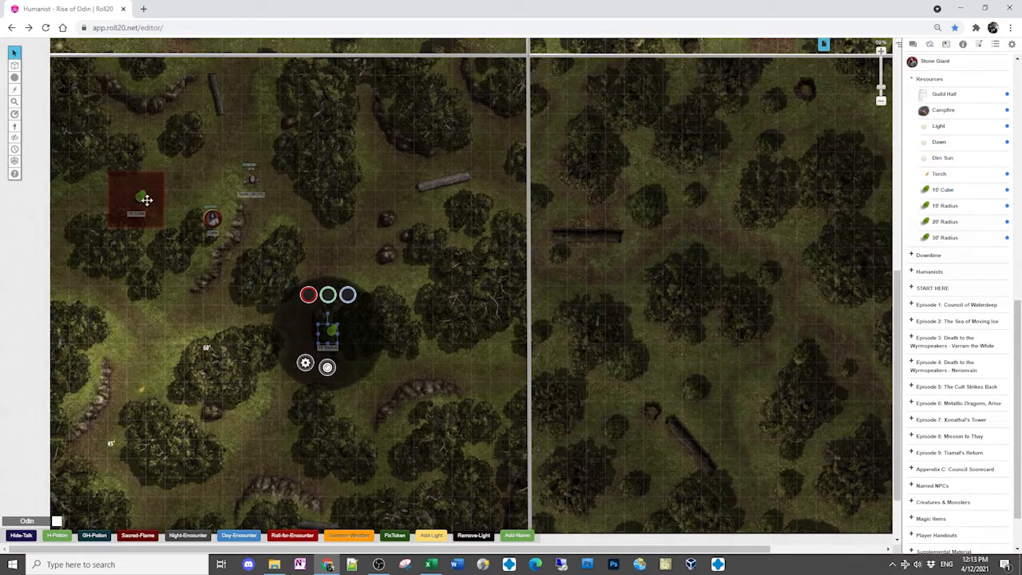
pyautogui.moveTo(13, 71)
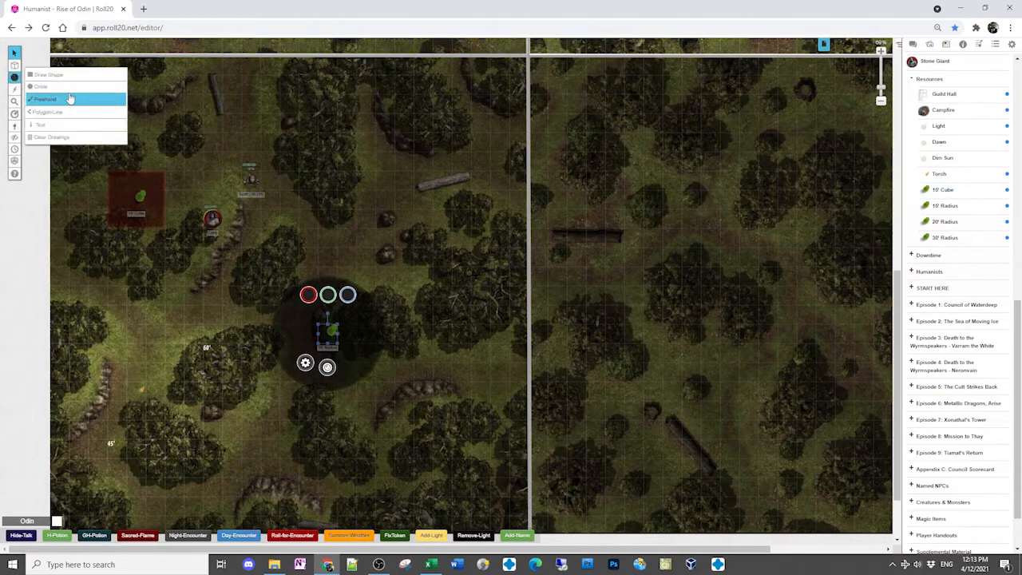
pyautogui.click(42, 88)
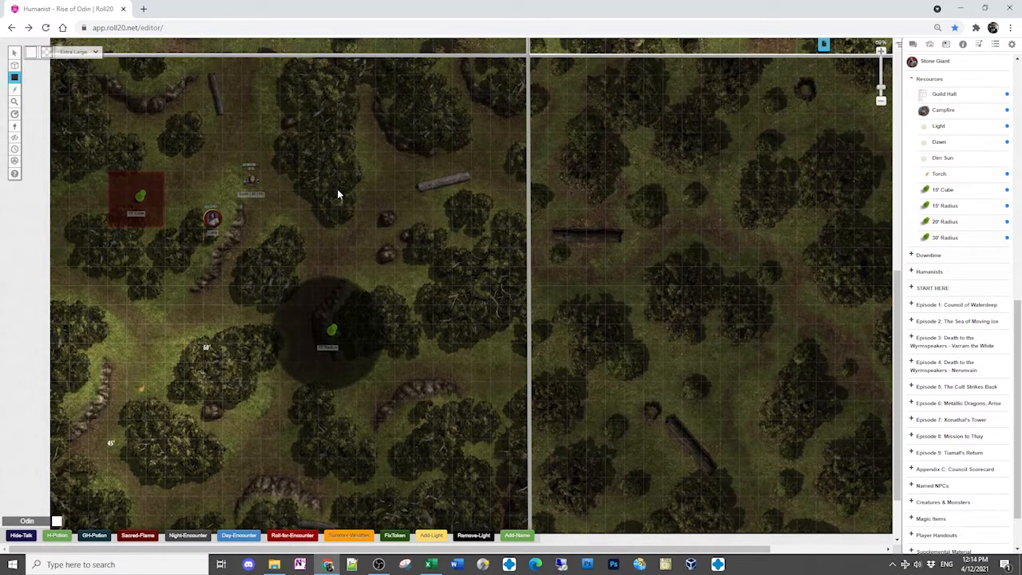
pyautogui.moveTo(337, 190)
pyautogui.mouseDown()
pyautogui.moveTo(377, 210)
pyautogui.moveTo(400, 253)
pyautogui.mouseUp()
pyautogui.click(13, 53)
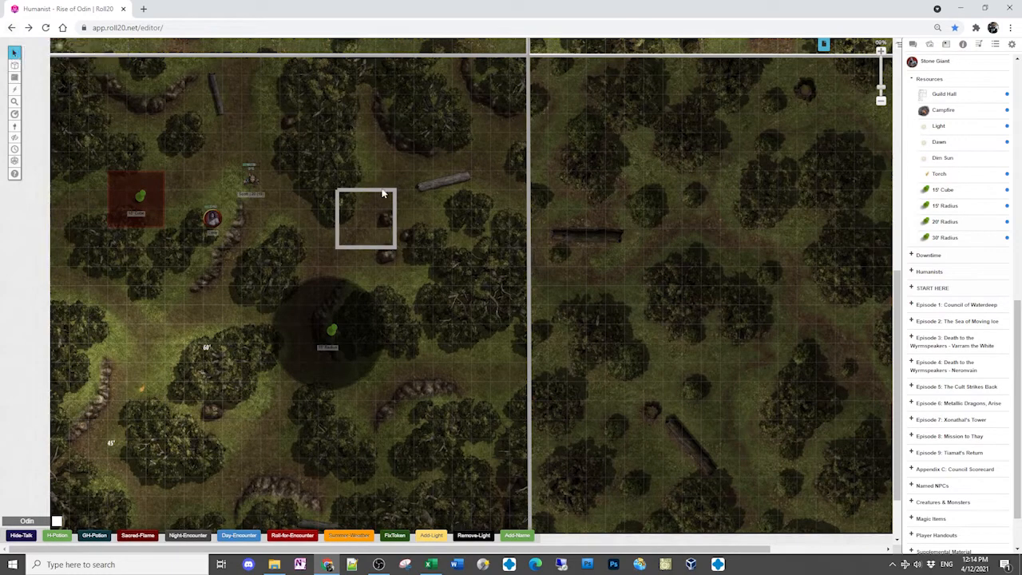
pyautogui.moveTo(382, 194)
pyautogui.mouseDown()
pyautogui.moveTo(155, 205)
pyautogui.moveTo(152, 241)
pyautogui.mouseUp()
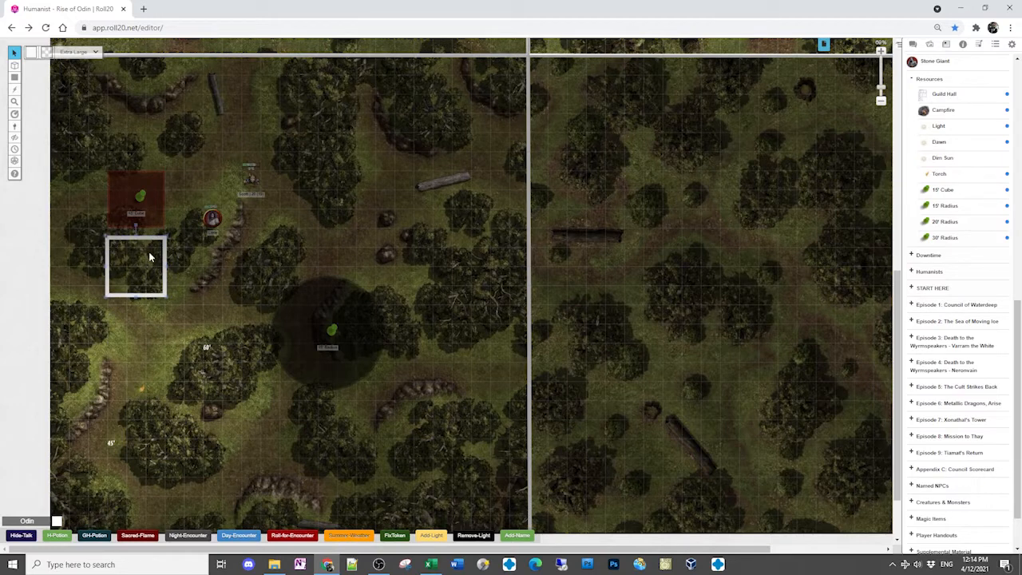
pyautogui.moveTo(146, 237); pyautogui.dragTo(240, 191)
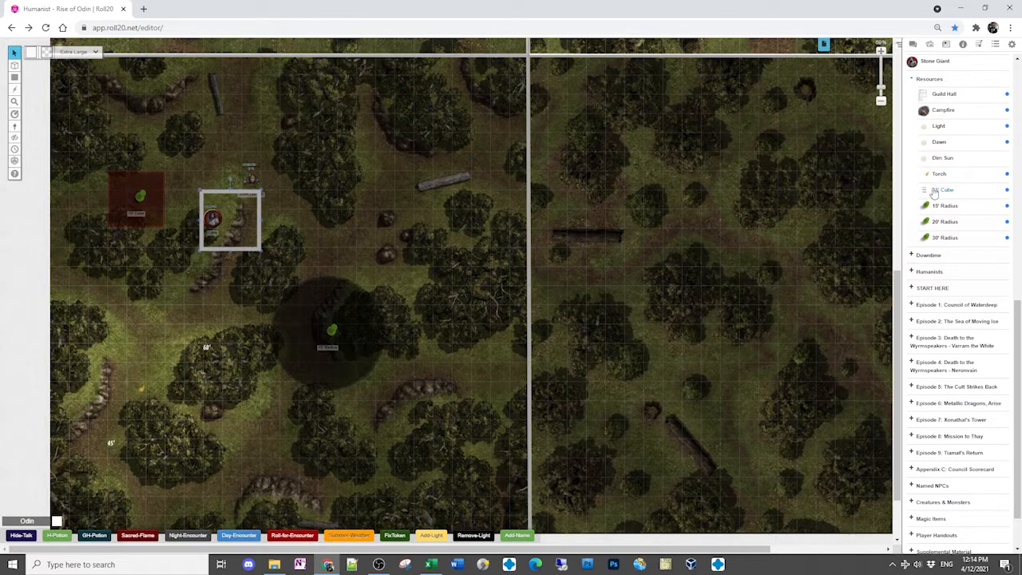
# Place a second 15' Cube token on the lower-left map and inspect its journal entry's edit settings without saving changes
pyautogui.moveTo(941, 189); pyautogui.dragTo(368, 222)
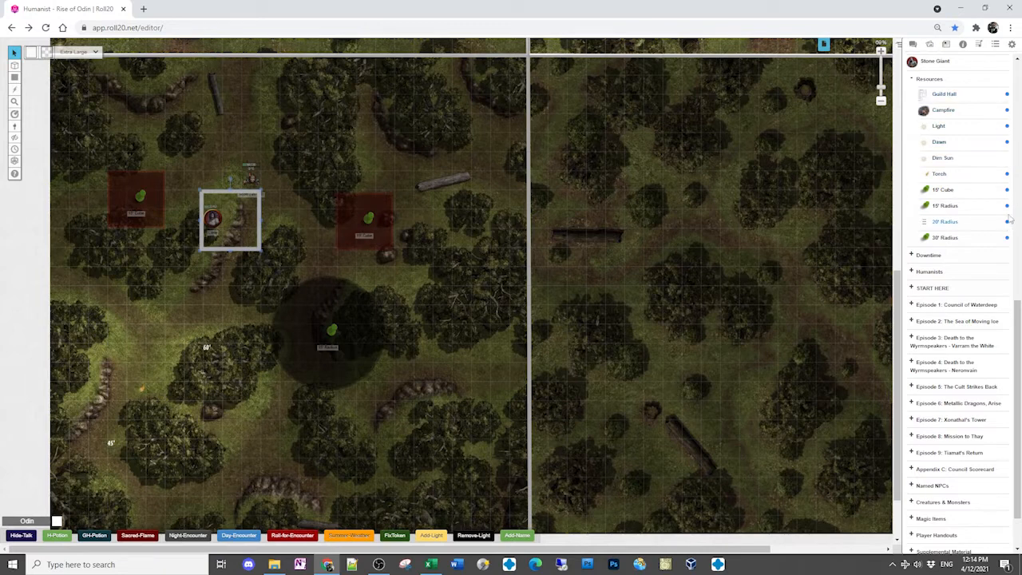
pyautogui.click(941, 192)
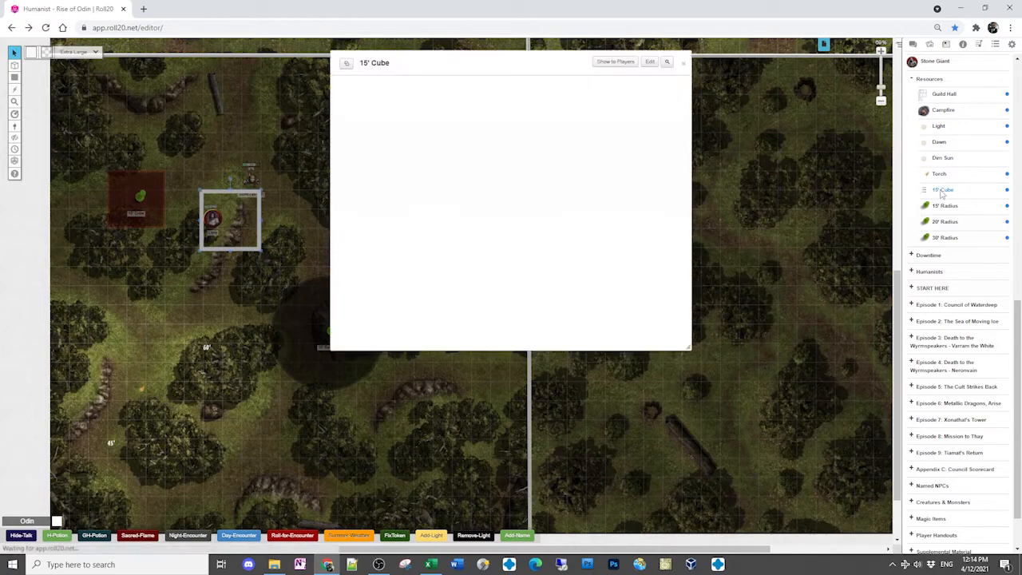
pyautogui.click(651, 64)
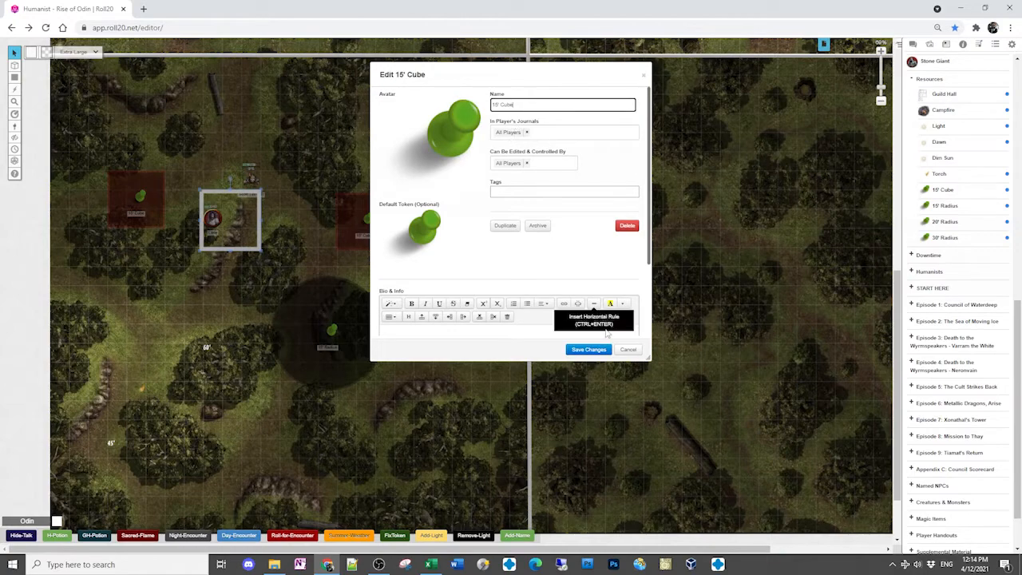
pyautogui.click(630, 351)
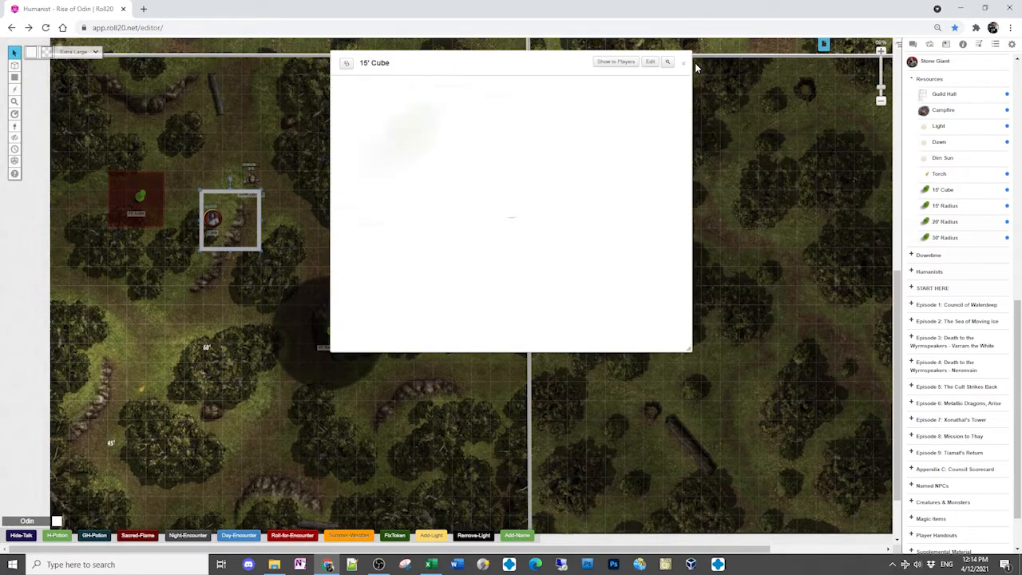
pyautogui.click(683, 63)
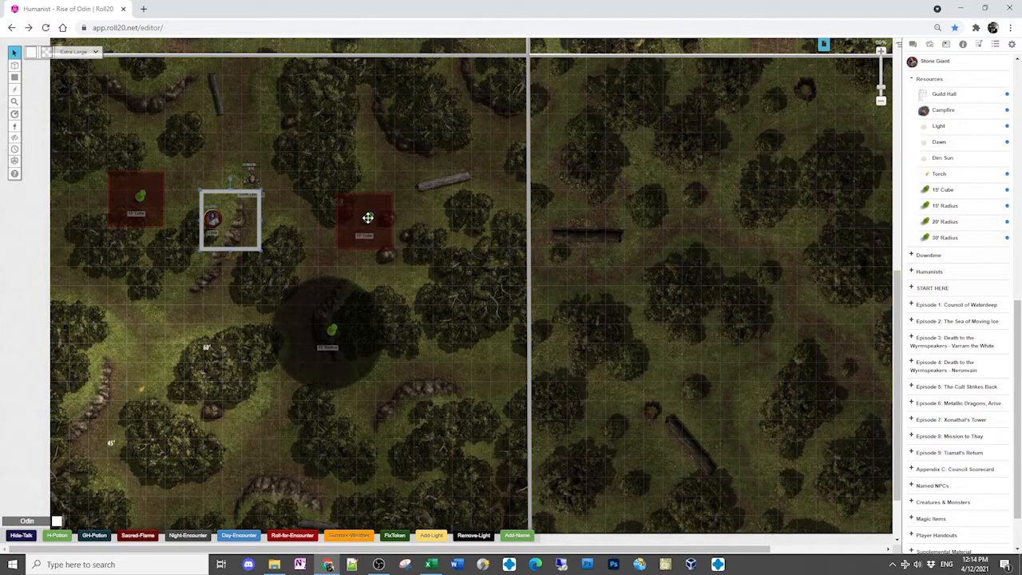
# Move the second 15' Cube token onto the drawn square, and delete both the square and that token
pyautogui.moveTo(367, 217); pyautogui.dragTo(235, 216)
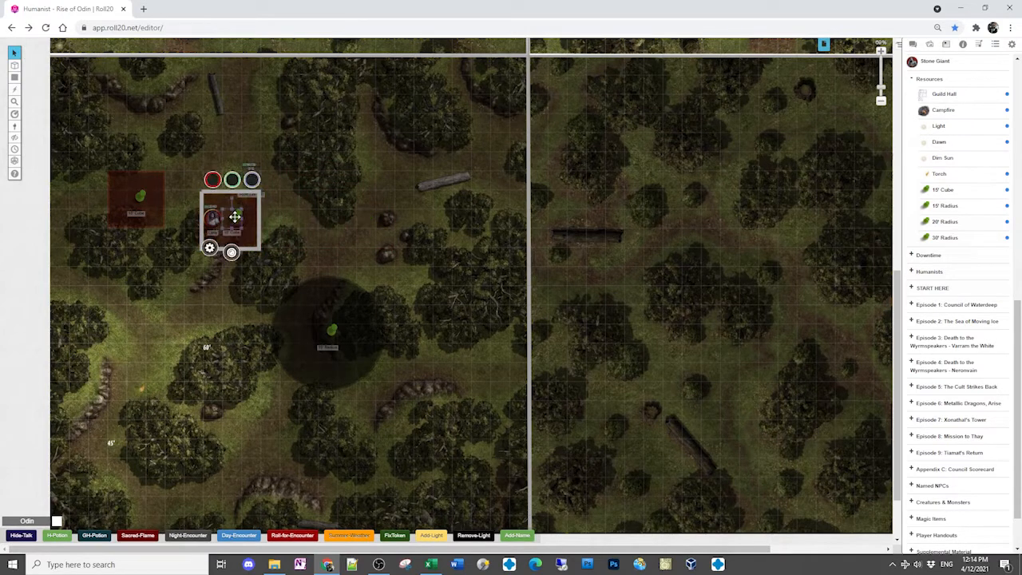
pyautogui.click(322, 221)
pyautogui.click(257, 217)
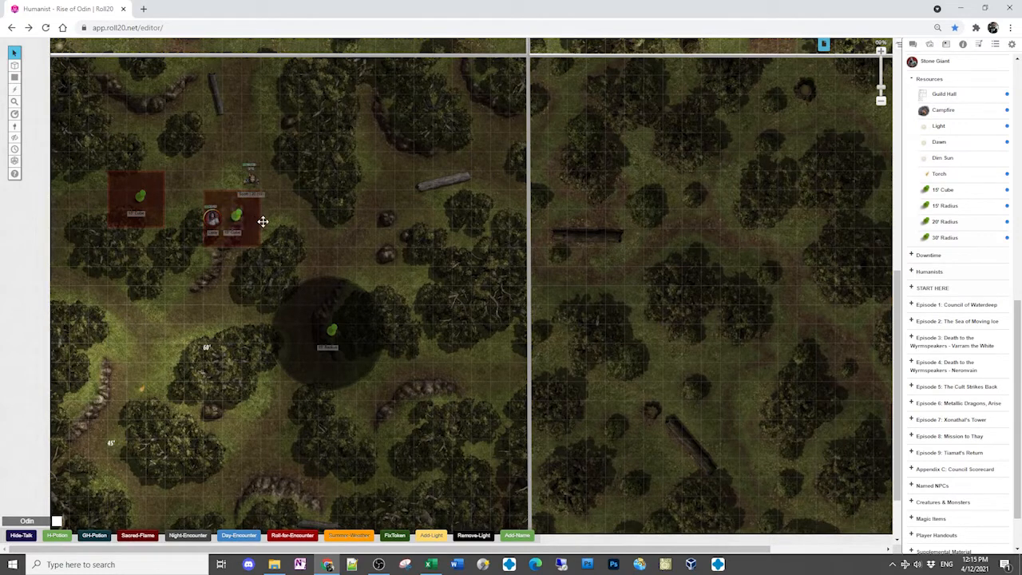
pyautogui.moveTo(263, 221); pyautogui.dragTo(345, 212)
pyautogui.press('Delete')
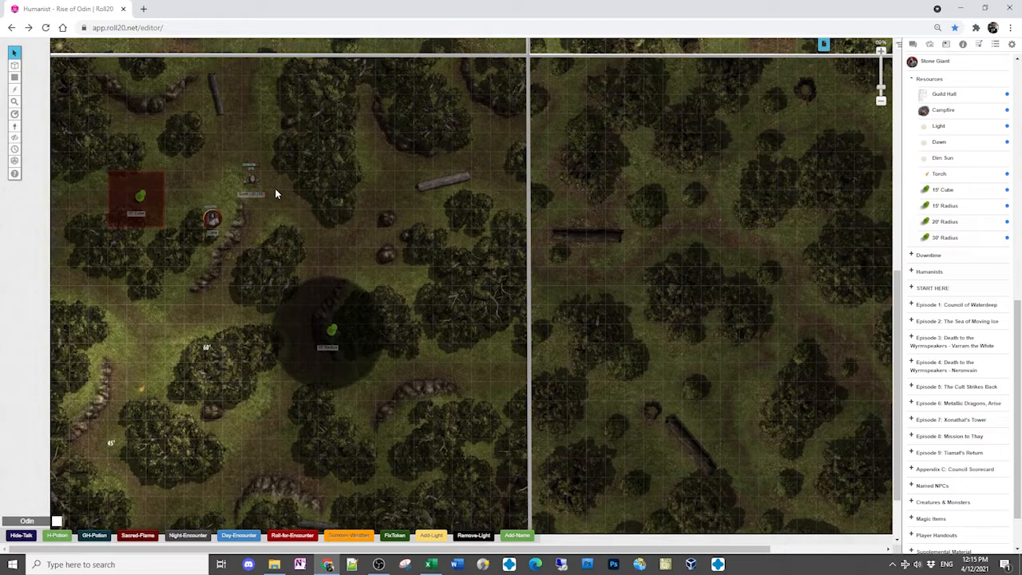
# Move the 15' Radius token up beside the rock ledge, just below the two character tokens
pyautogui.moveTo(332, 330); pyautogui.dragTo(265, 264)
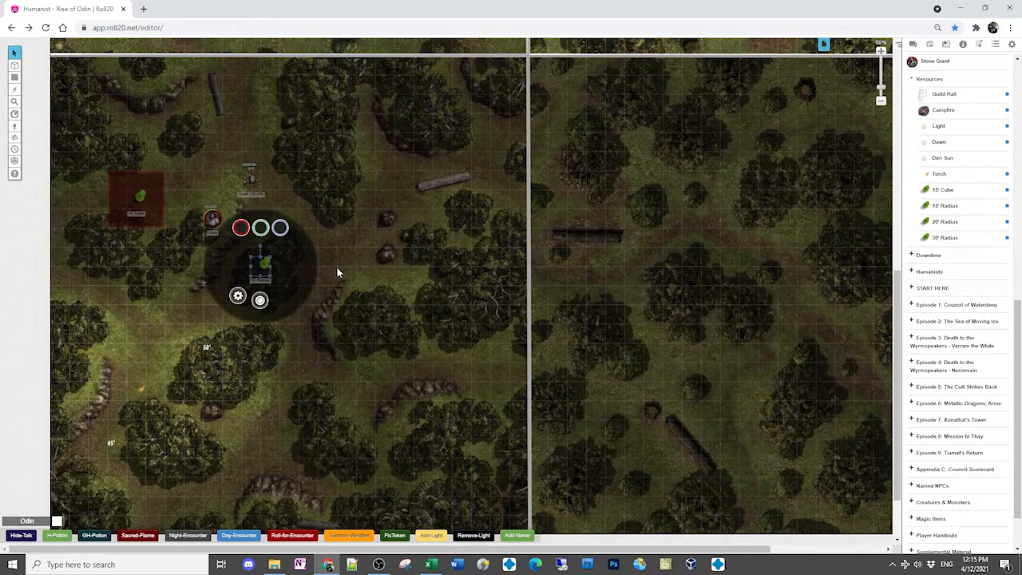
pyautogui.scroll(5, 272, 264)
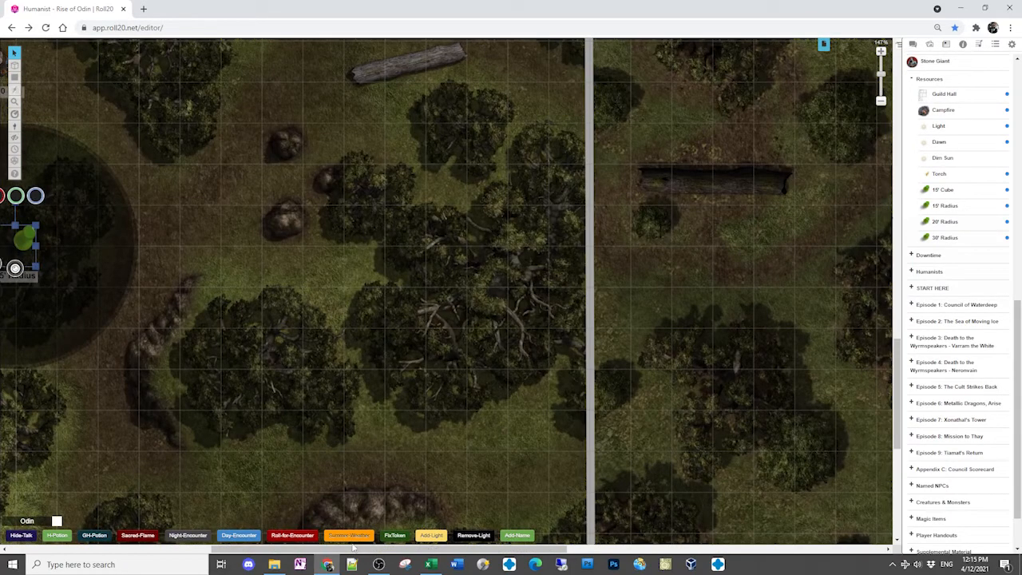
pyautogui.moveTo(355, 547); pyautogui.dragTo(250, 548)
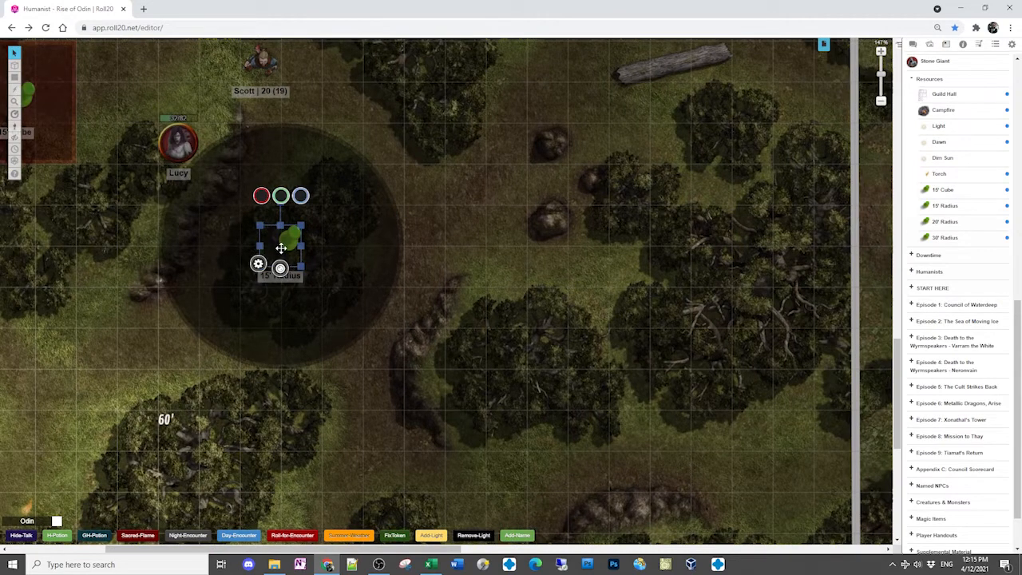
# Give the upper character token a 15 ft circular Aura 1 and a dark green 14.5 ft Aura 2
pyautogui.click(263, 62)
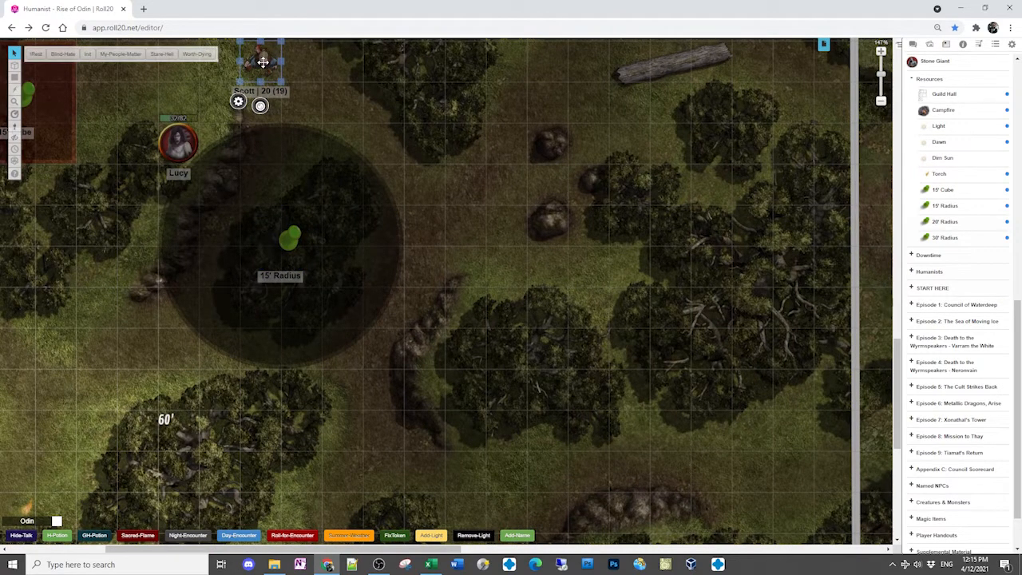
pyautogui.doubleClick(263, 61)
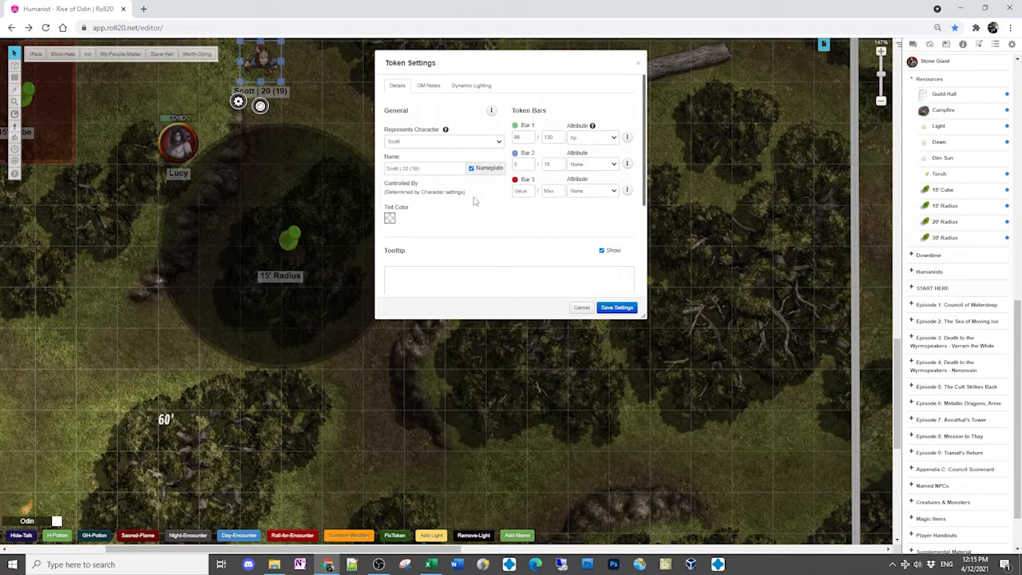
pyautogui.scroll(-2, 474, 202)
pyautogui.click(394, 277)
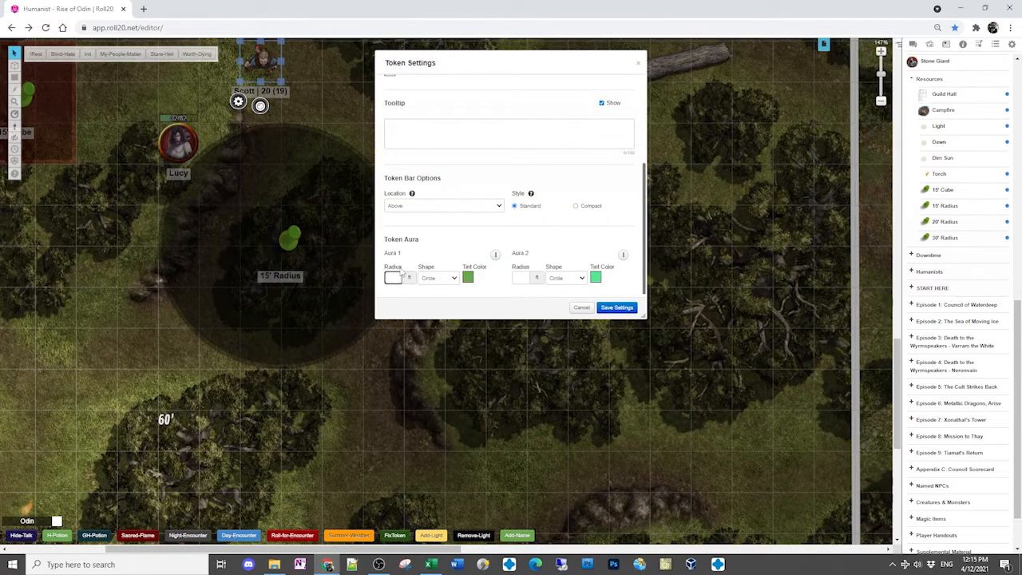
pyautogui.click(521, 278)
pyautogui.click(596, 278)
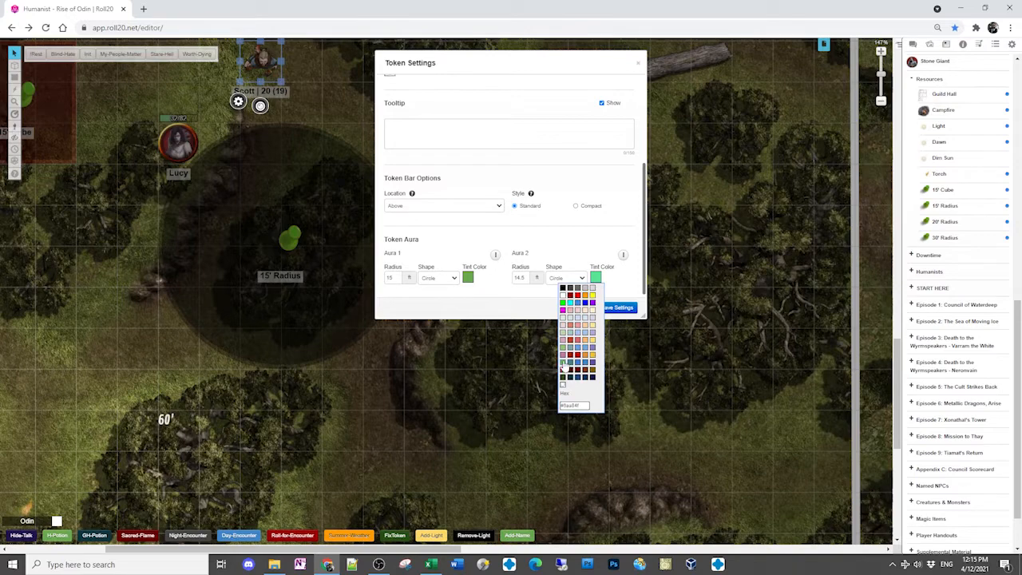
pyautogui.click(563, 377)
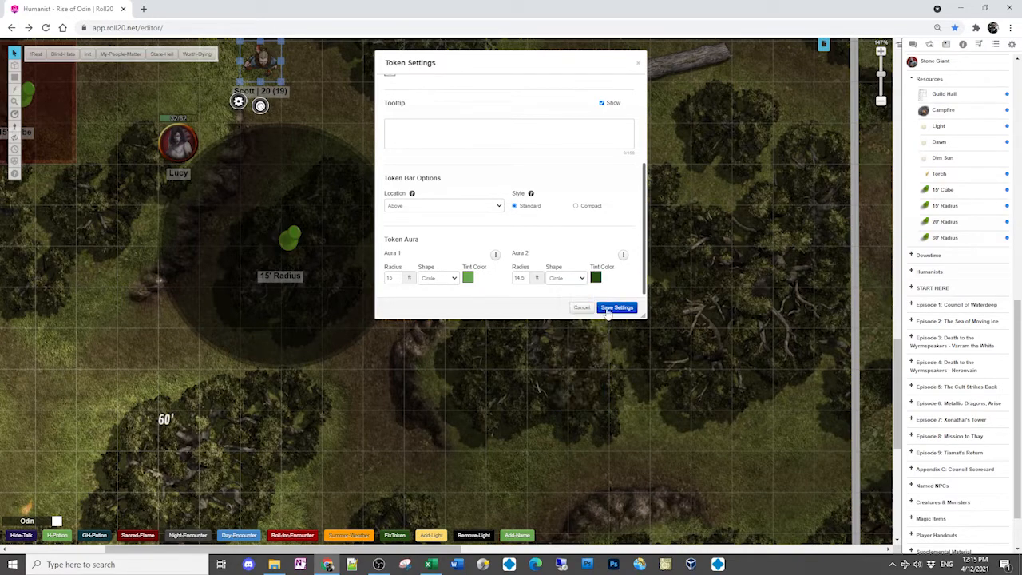
pyautogui.click(616, 309)
pyautogui.scroll(3, 384, 233)
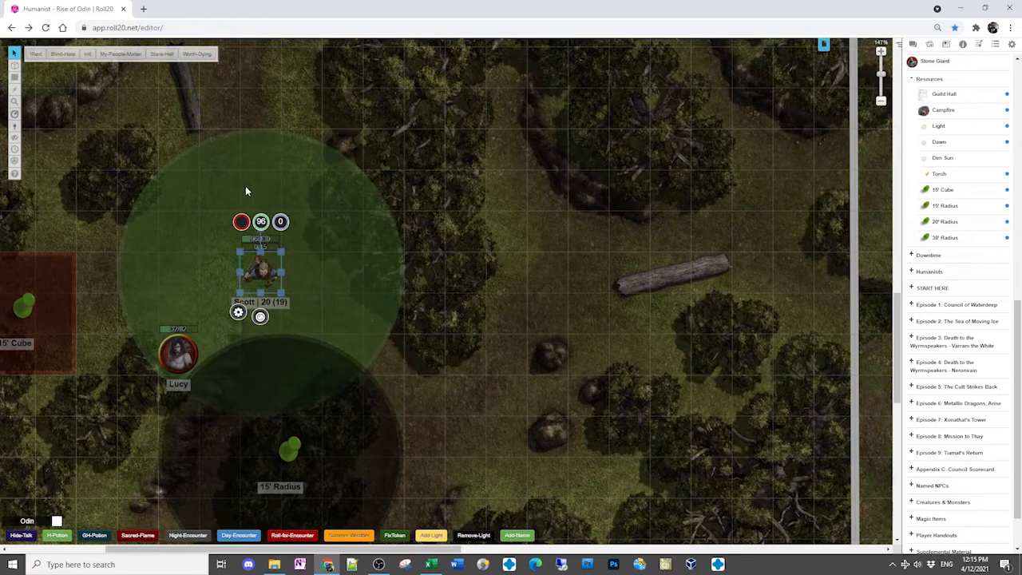
pyautogui.scroll(-4, 279, 180)
pyautogui.scroll(2, 279, 178)
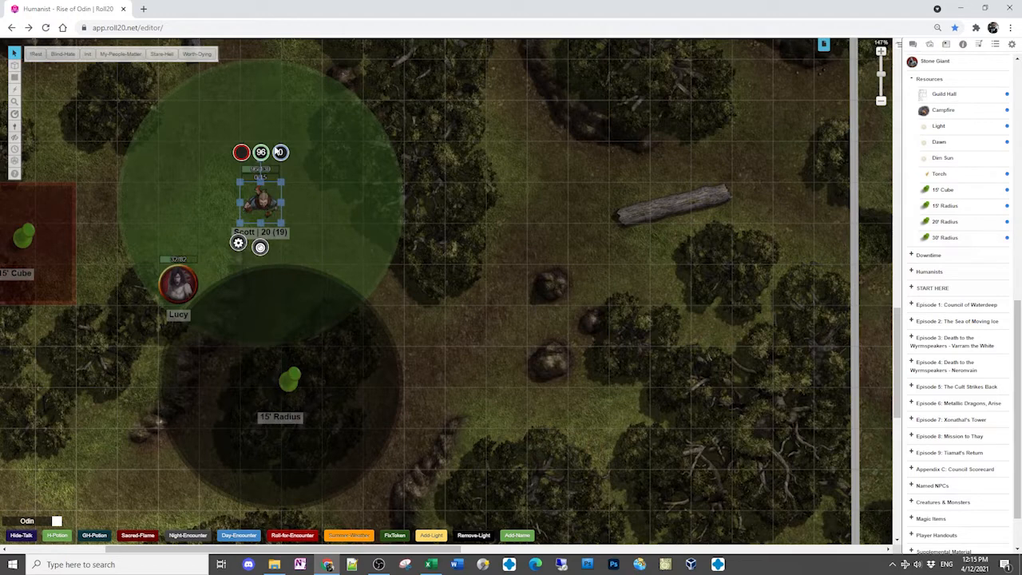
# Clear both aura radii from the upper character token and save its settings
pyautogui.doubleClick(264, 206)
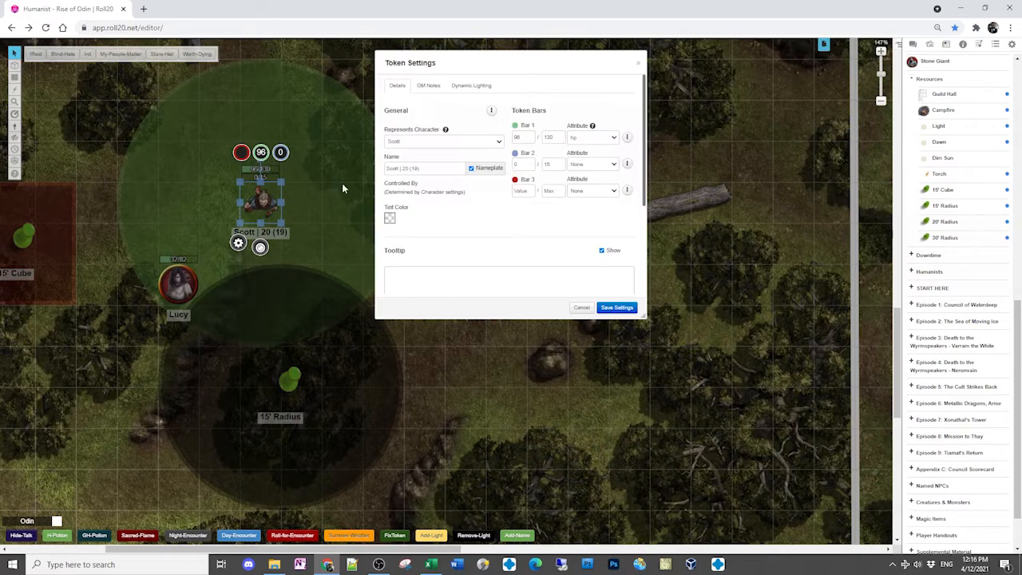
pyautogui.scroll(-3, 503, 212)
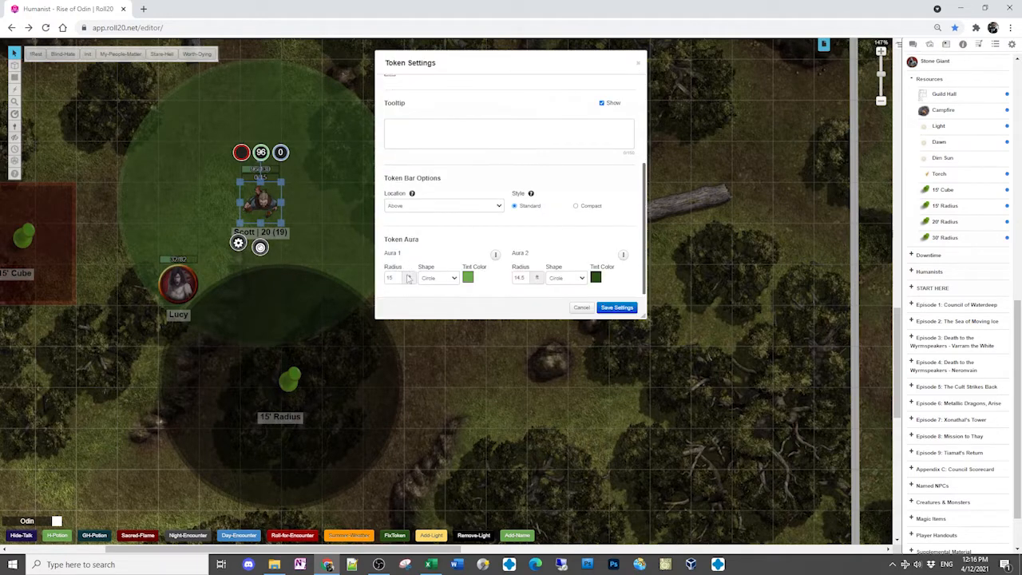
pyautogui.moveTo(397, 277); pyautogui.dragTo(362, 278)
pyautogui.press('BackSpace')
pyautogui.doubleClick(521, 277)
pyautogui.press('BackSpace')
pyautogui.click(615, 308)
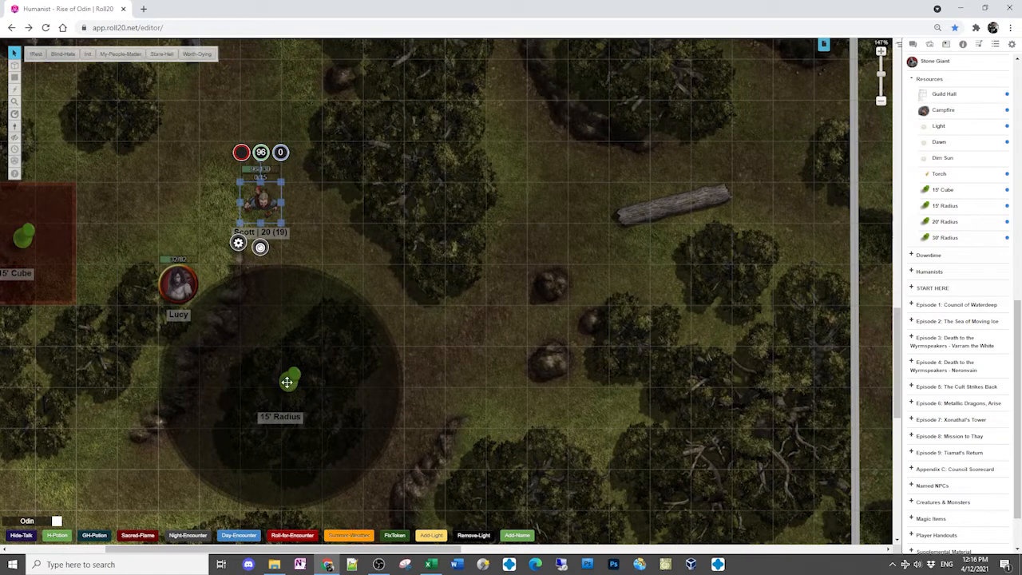
# Move the 15' Radius token around the rock ledge and inspect its aura settings without saving changes
pyautogui.moveTo(287, 381); pyautogui.dragTo(409, 340)
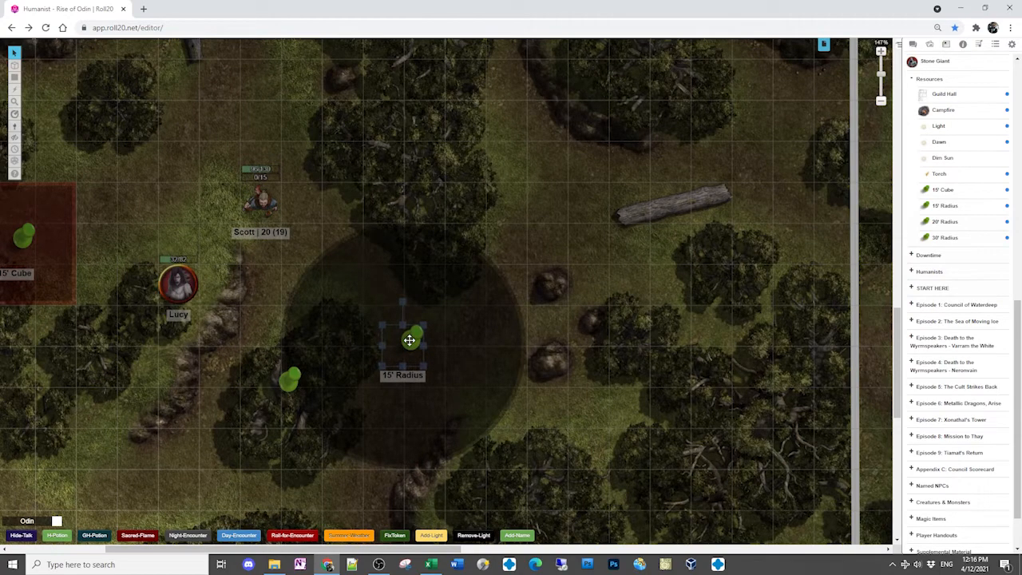
pyautogui.moveTo(409, 340); pyautogui.dragTo(262, 358)
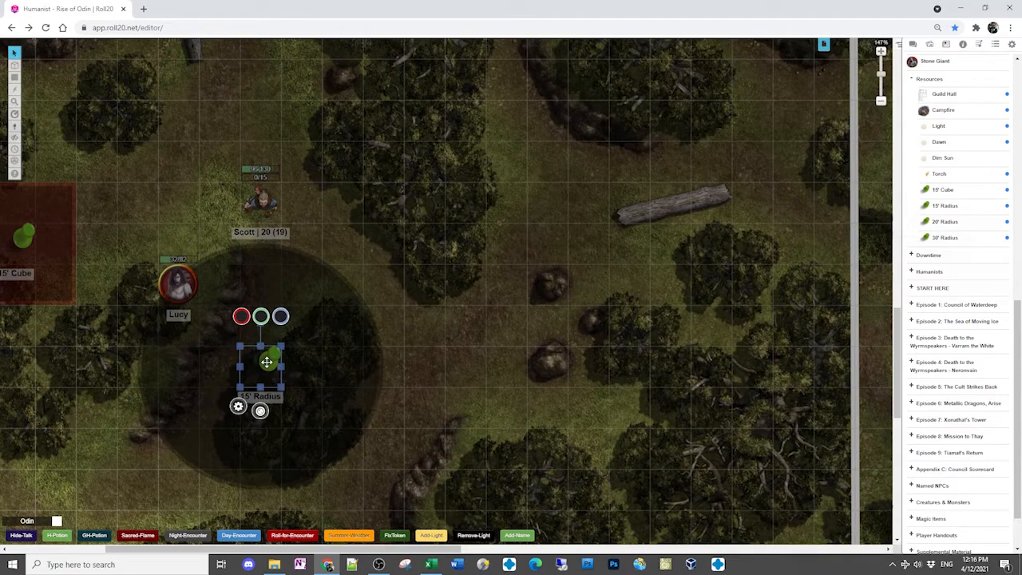
pyautogui.doubleClick(266, 361)
pyautogui.scroll(-3, 469, 195)
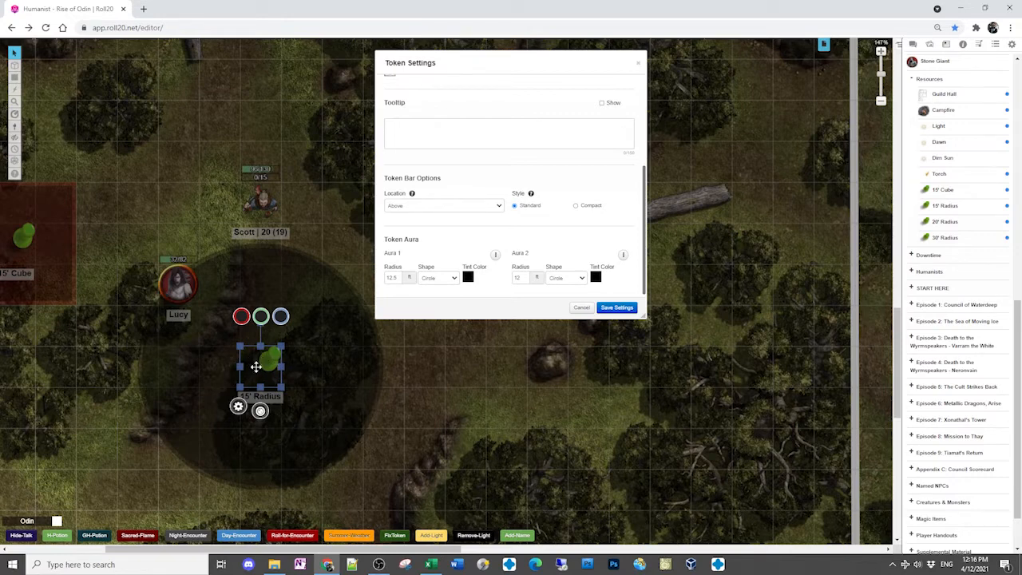
pyautogui.click(582, 310)
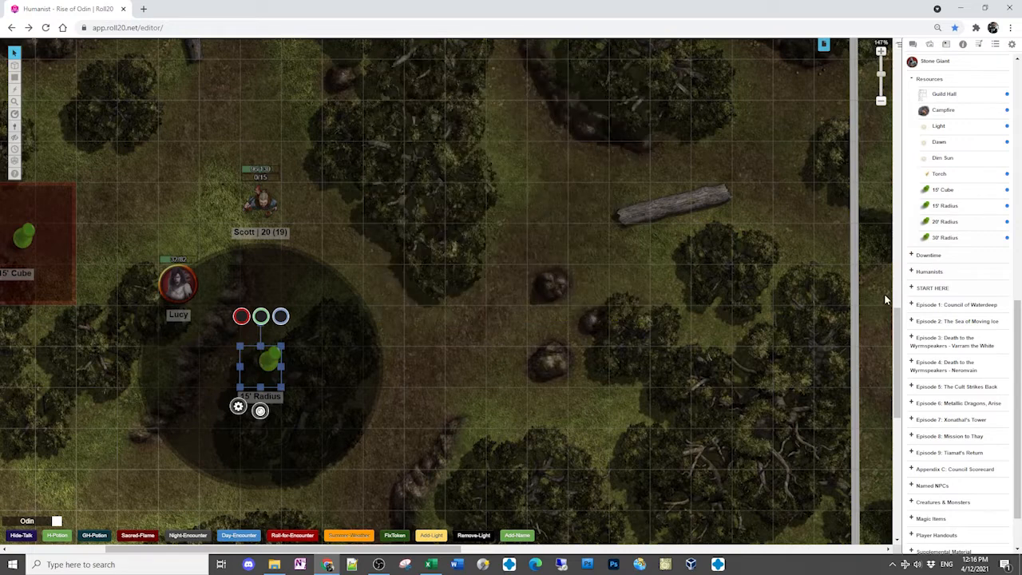
# Place a 30' Radius token near the boulders east of the character tokens and inspect its aura settings without saving
pyautogui.moveTo(948, 239); pyautogui.dragTo(583, 304)
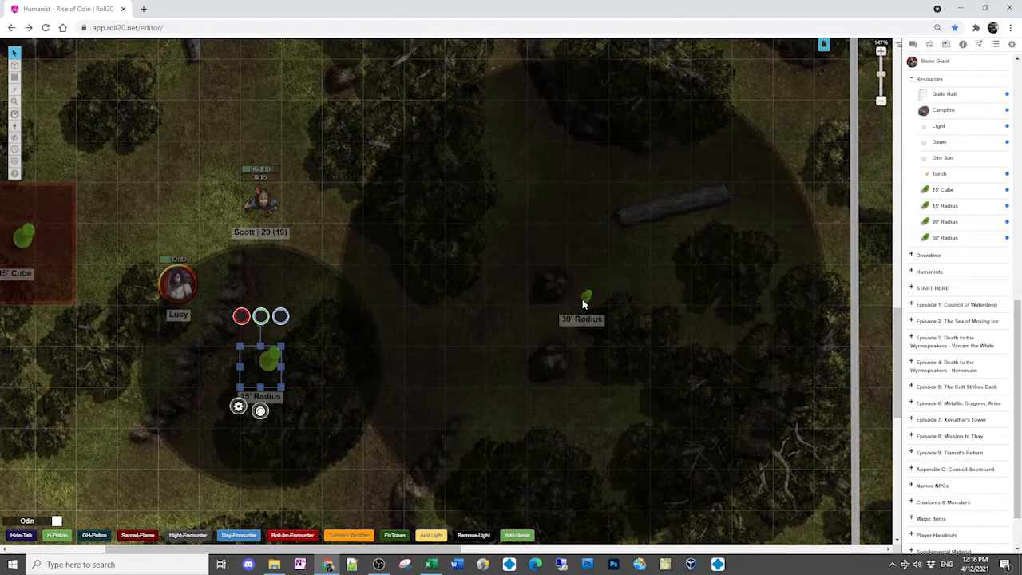
pyautogui.doubleClick(583, 302)
pyautogui.scroll(-3, 506, 240)
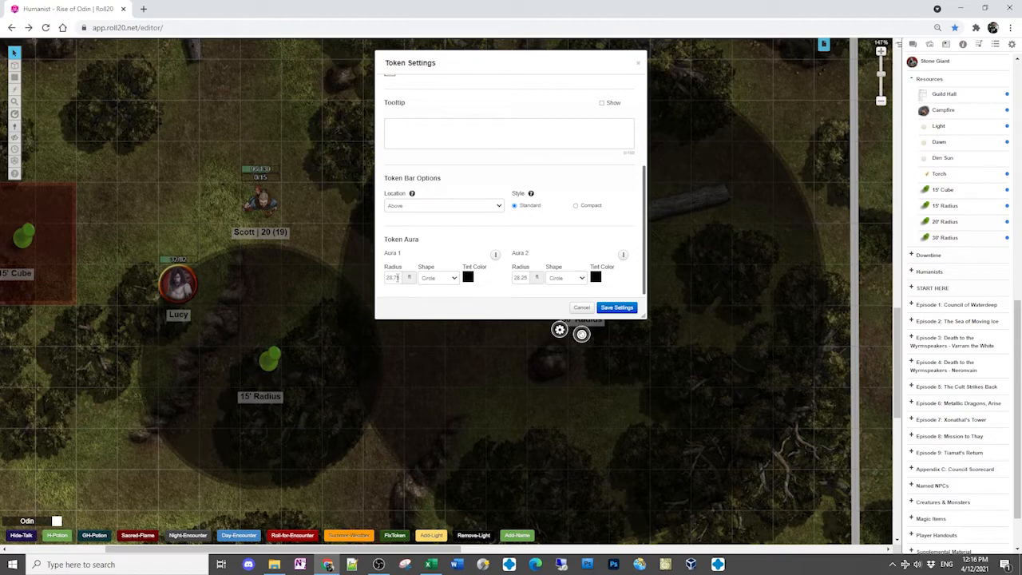
pyautogui.click(582, 307)
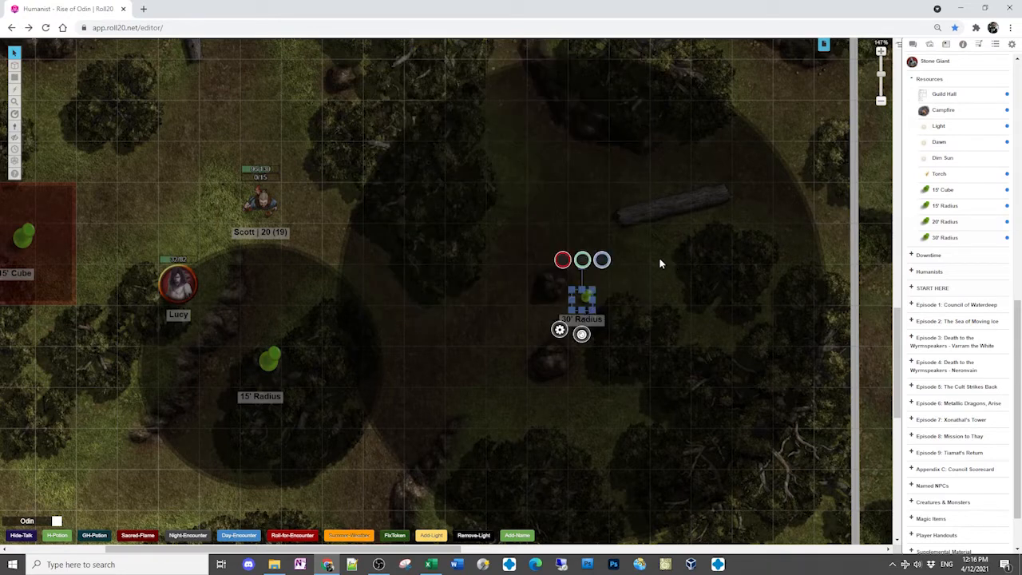
# Move the 30' Radius token slightly up and left above the boulders and check the area it covers
pyautogui.moveTo(586, 295); pyautogui.dragTo(572, 272)
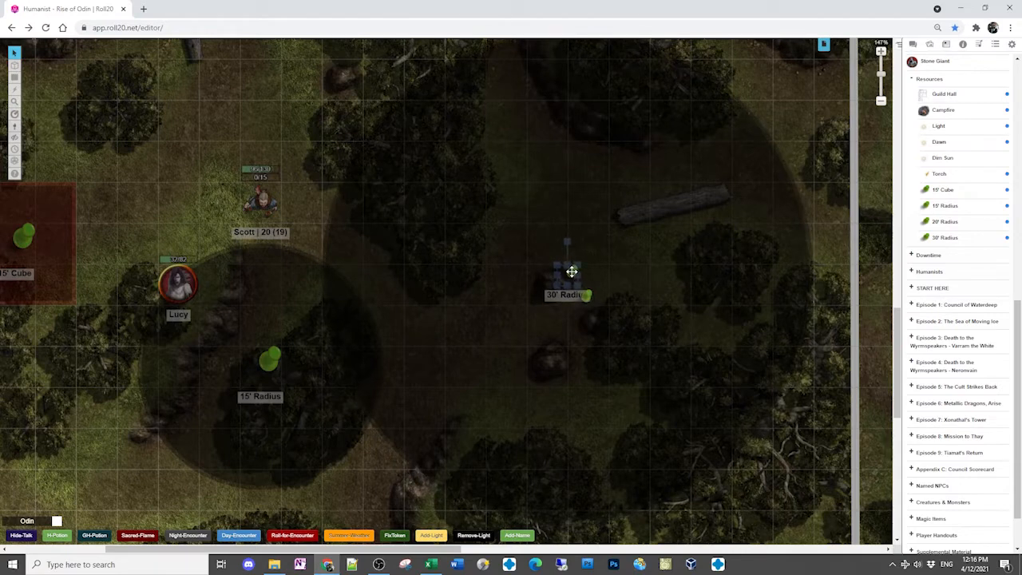
pyautogui.moveTo(572, 271); pyautogui.dragTo(572, 261)
pyautogui.scroll(1, 605, 289)
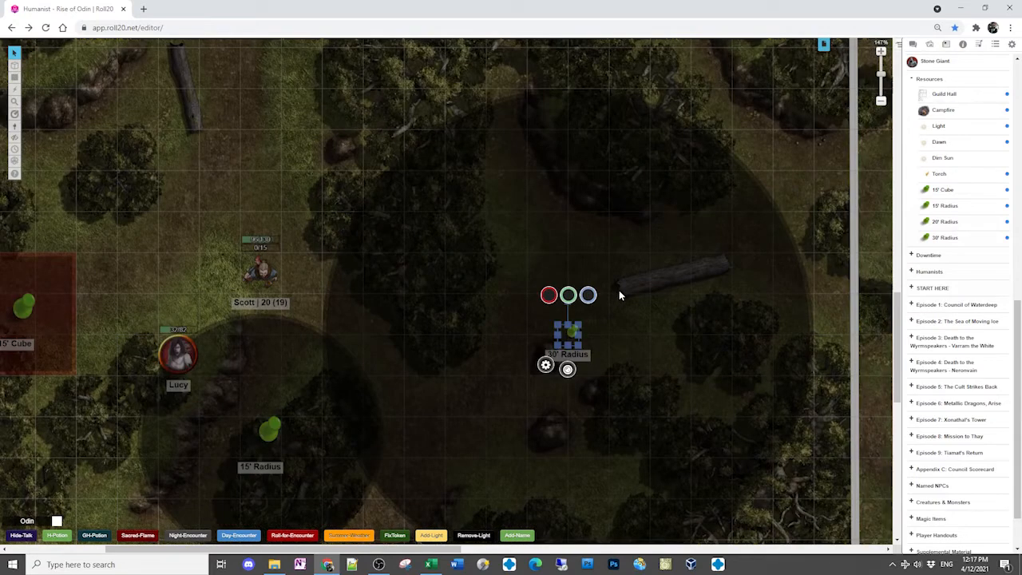
pyautogui.scroll(1, 571, 111)
pyautogui.scroll(-5, 567, 152)
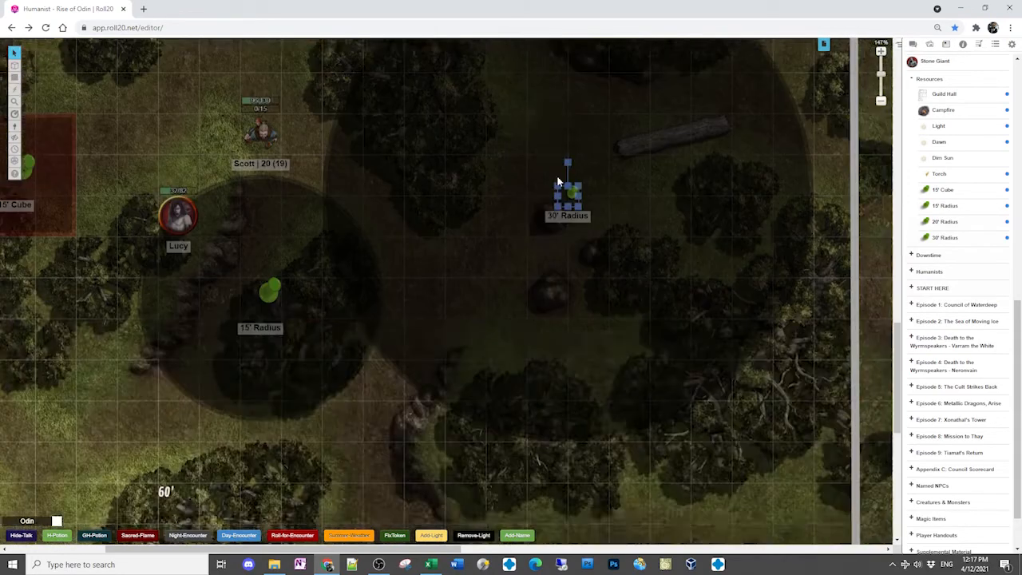
pyautogui.scroll(3, 570, 183)
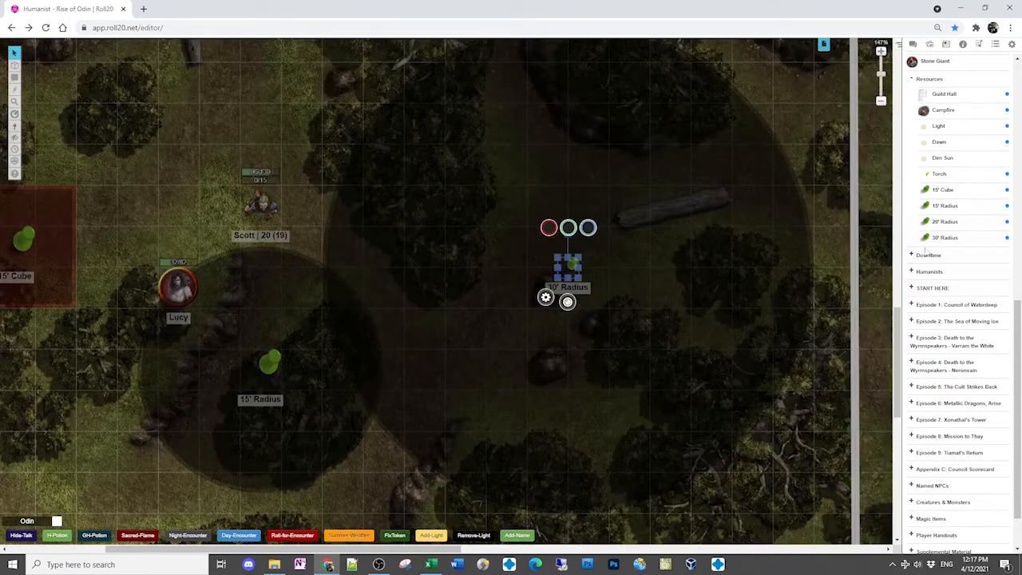
pyautogui.scroll(-3, 414, 460)
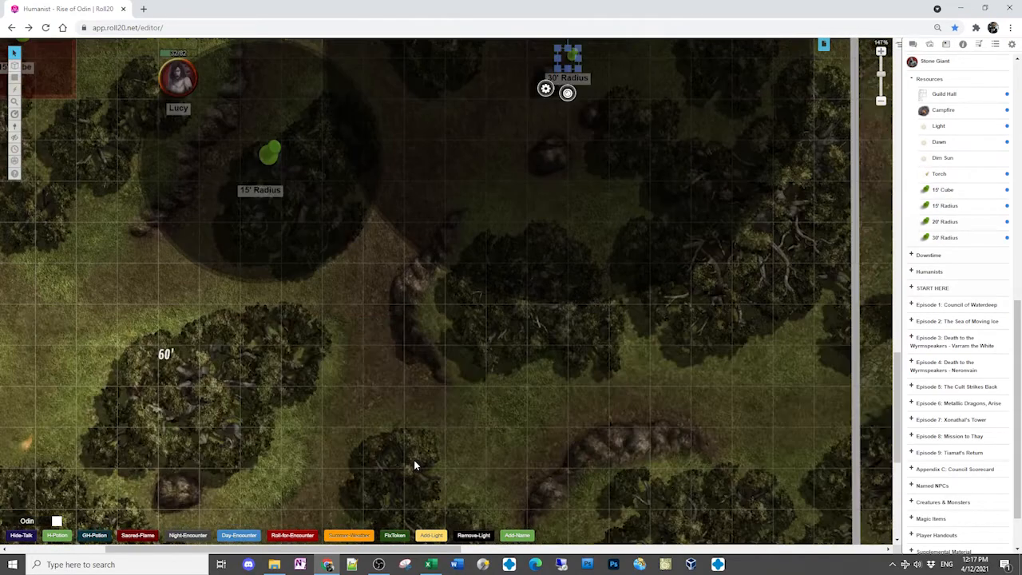
pyautogui.scroll(1, 415, 458)
pyautogui.click(375, 459)
pyautogui.scroll(1, 423, 430)
pyautogui.scroll(1, 422, 430)
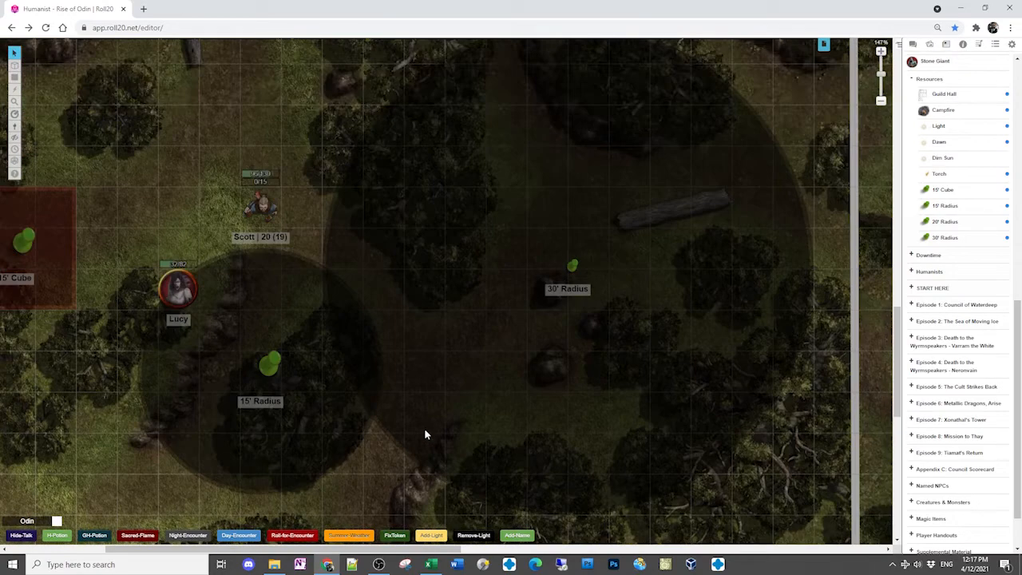
# Place a 20' Radius token beside the round character token, and delete it again
pyautogui.moveTo(445, 551); pyautogui.dragTo(347, 553)
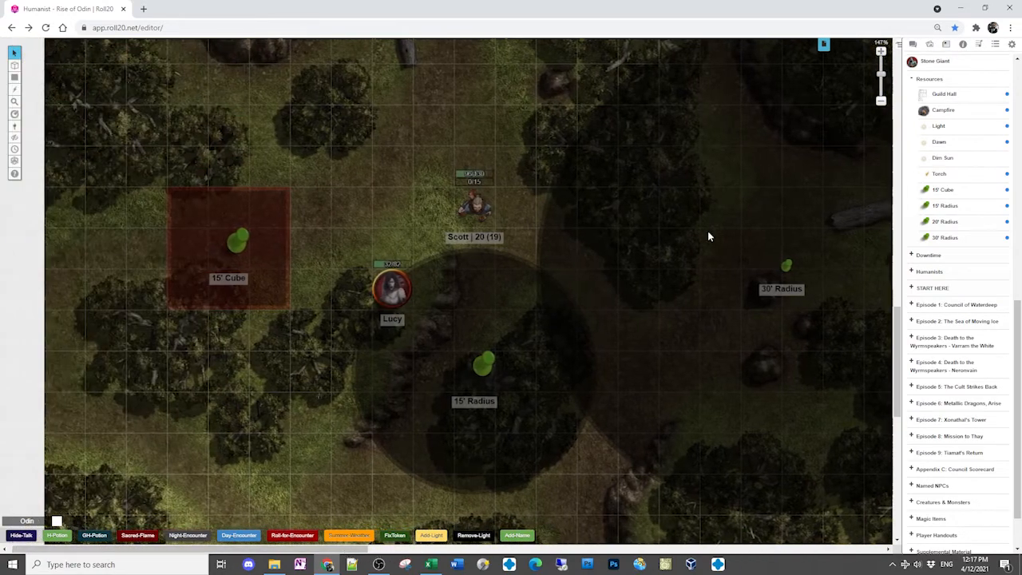
pyautogui.click(484, 364)
pyautogui.moveTo(946, 222); pyautogui.dragTo(376, 298)
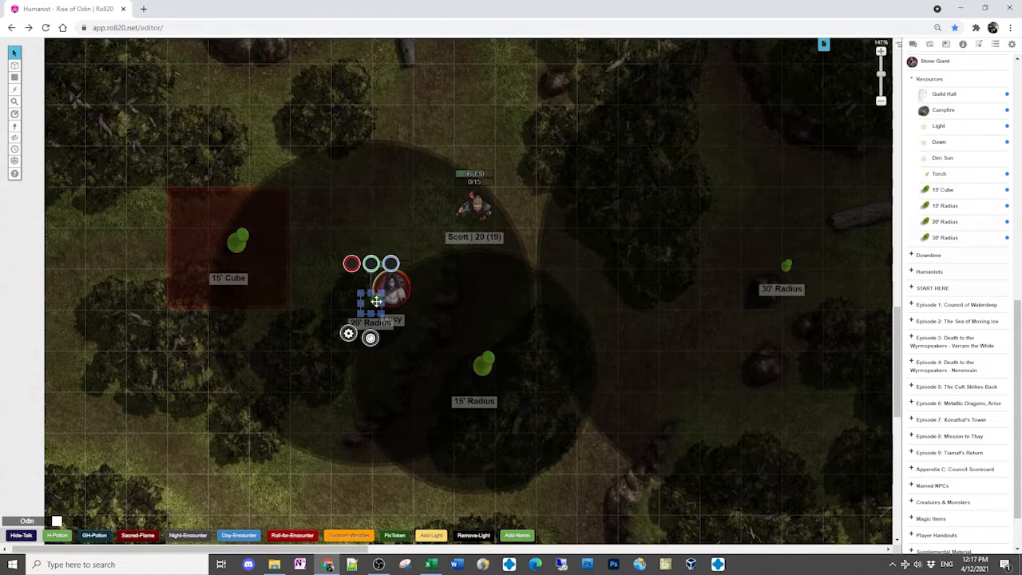
pyautogui.press('Delete')
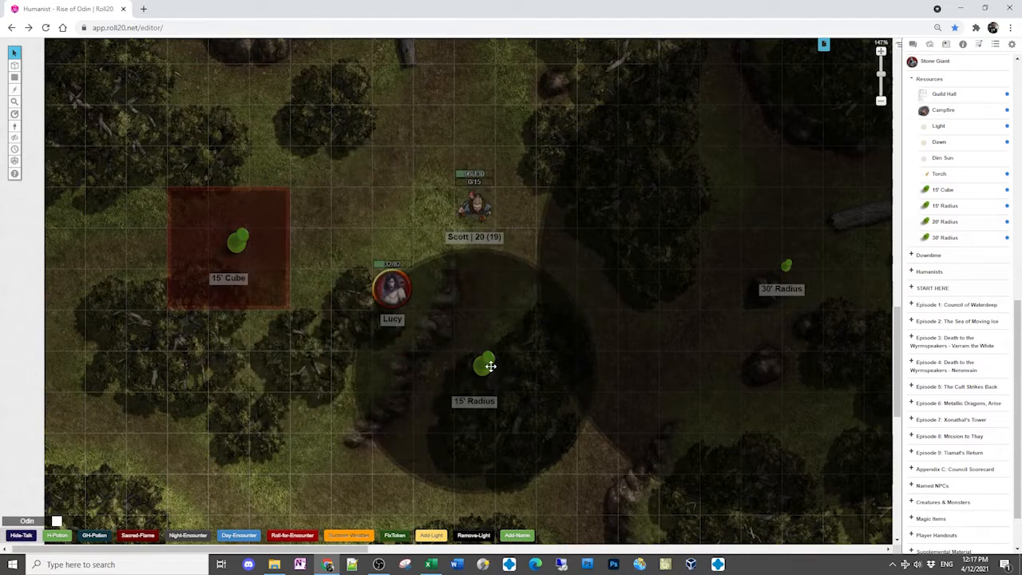
# Delete the 15' Radius, 30' Radius and 15' Cube tokens from the map
pyautogui.click(489, 366)
pyautogui.press('Delete')
pyautogui.click(787, 266)
pyautogui.press('Delete')
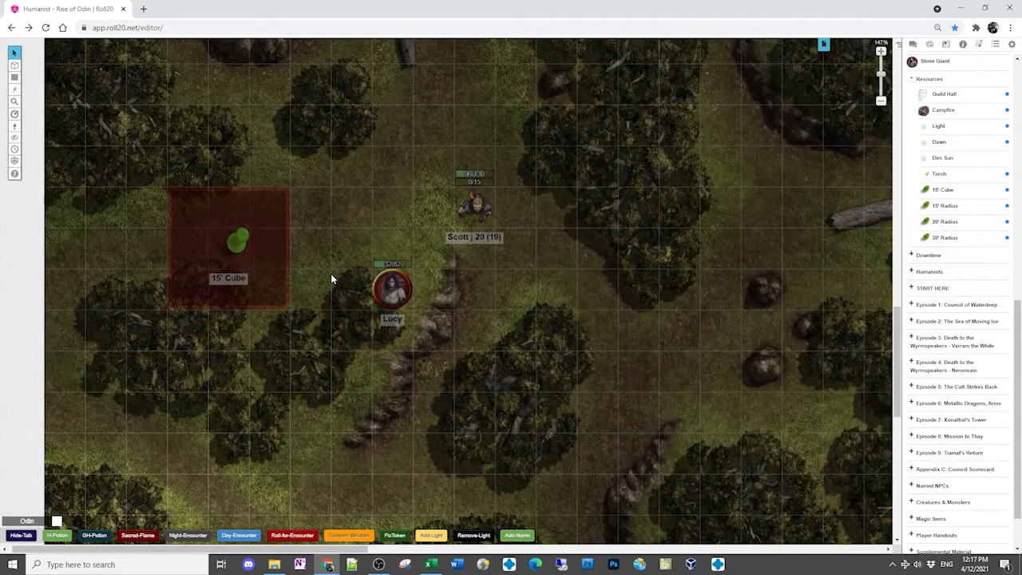
pyautogui.click(237, 243)
pyautogui.press('Delete')
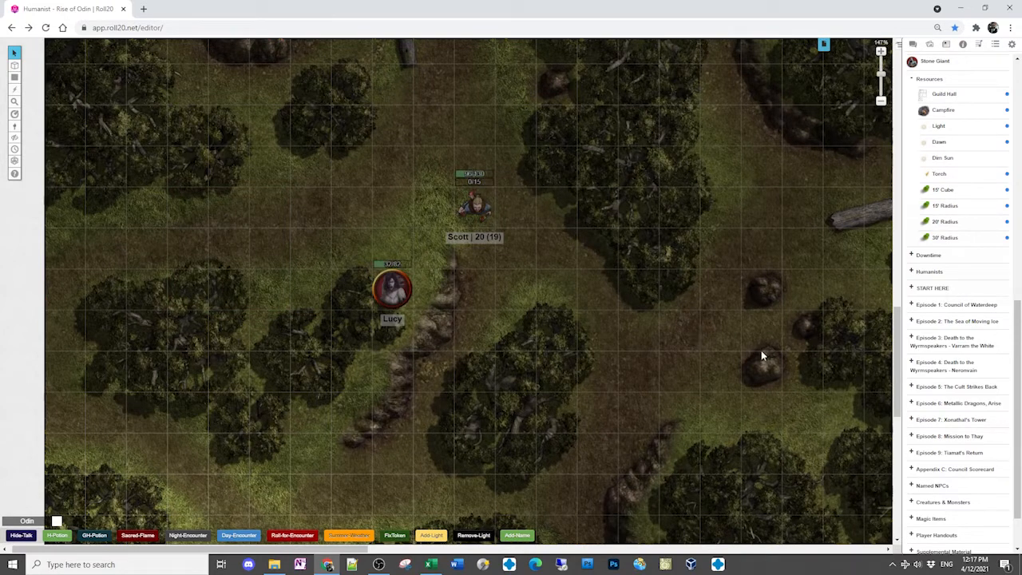
# Toggle the light on the upper character token with the Add-Light and Remove-Light macros, finishing with Add-Light
pyautogui.moveTo(938, 177); pyautogui.dragTo(476, 205)
pyautogui.click(424, 536)
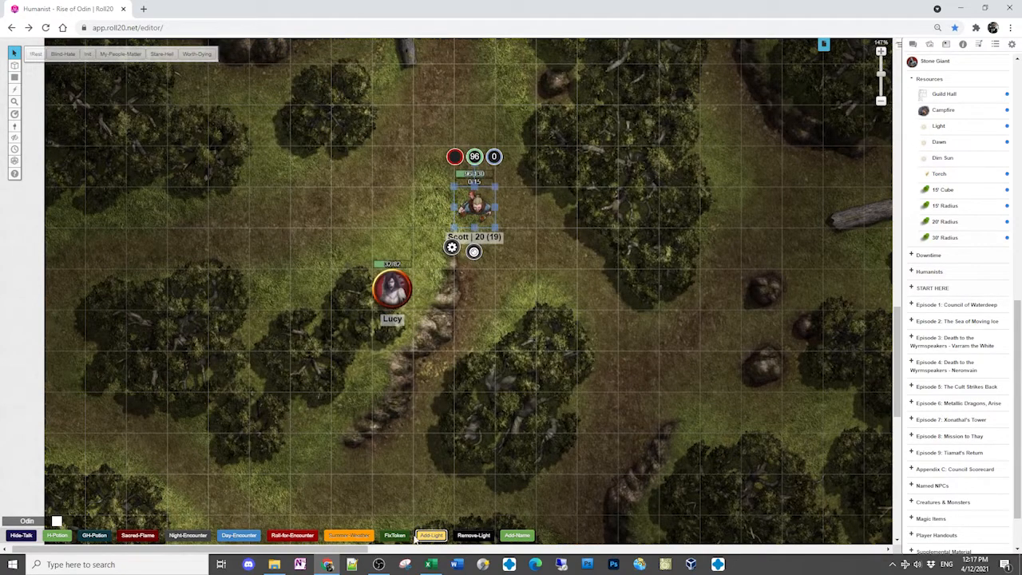
pyautogui.click(472, 535)
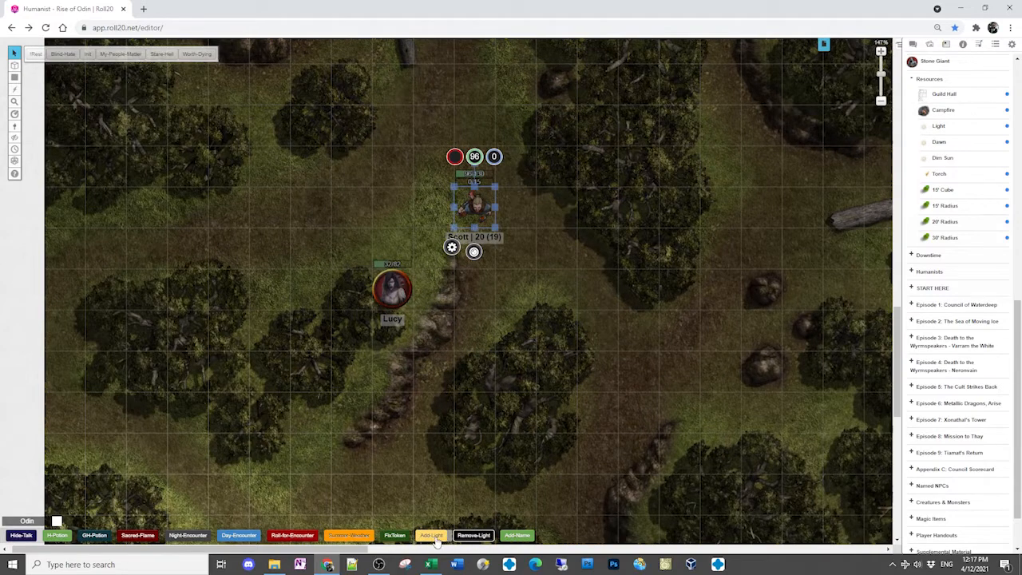
pyautogui.click(435, 536)
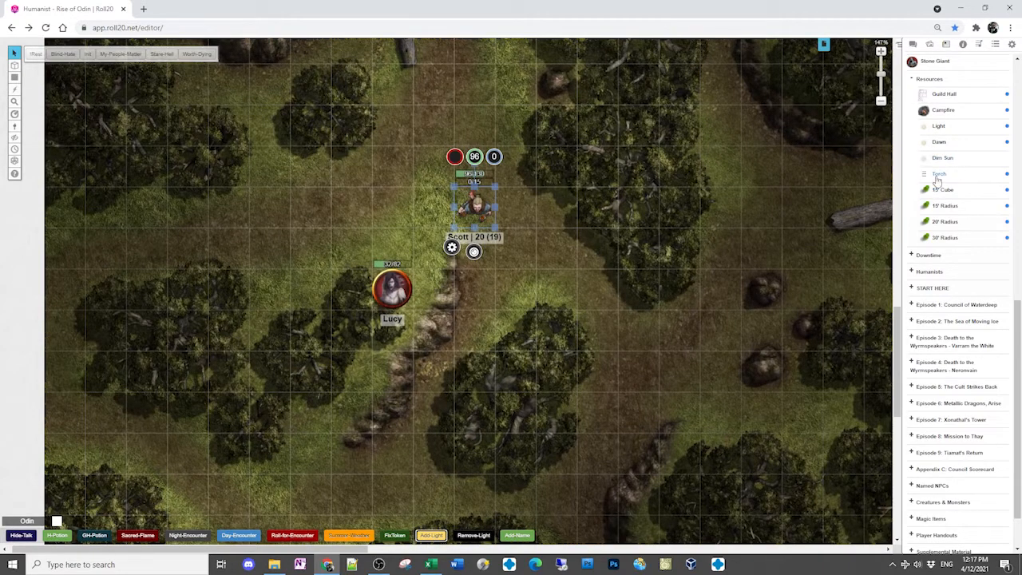
# Place a Torch token on the map just below the lower boulder
pyautogui.moveTo(939, 173); pyautogui.dragTo(778, 386)
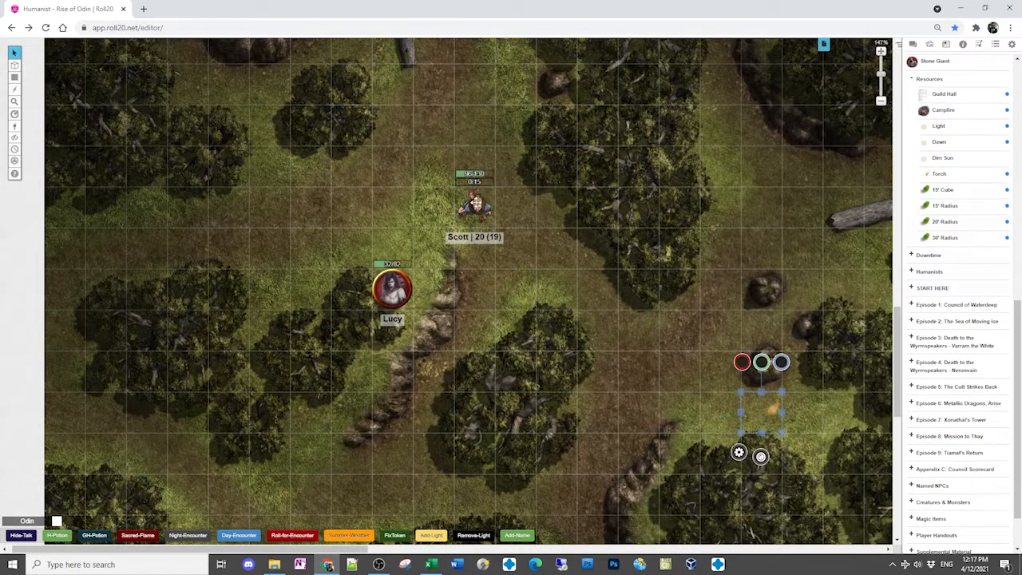
# Move the upper character token northwest into the forest to show its light, and bring it back east of the round character token
pyautogui.click(476, 206)
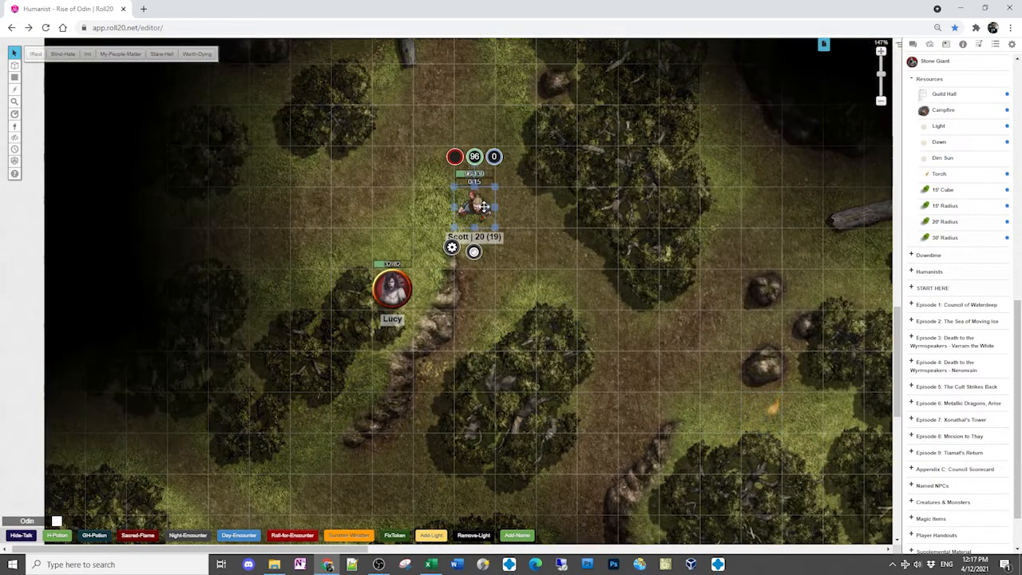
pyautogui.scroll(-5, 635, 243)
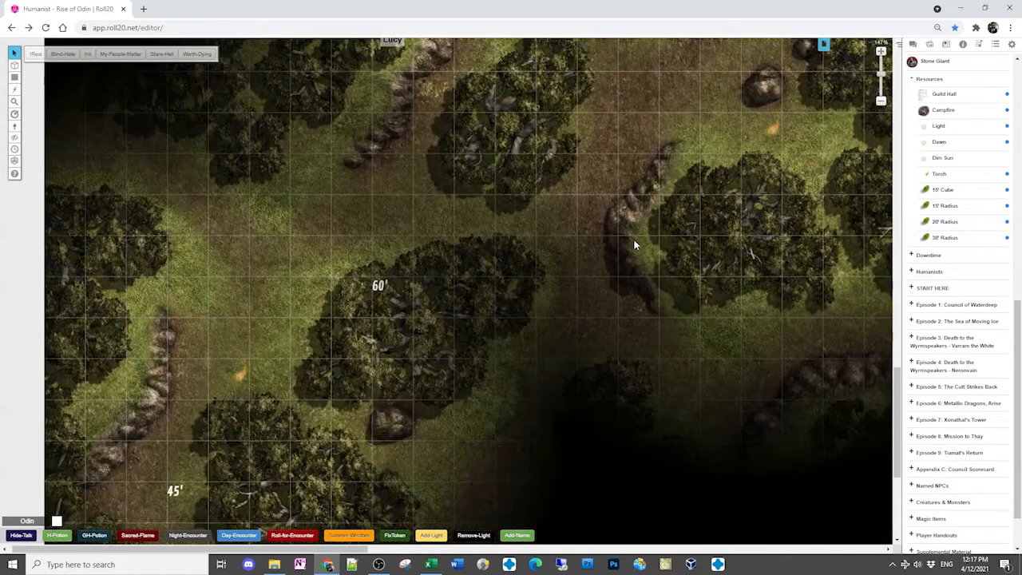
pyautogui.scroll(5, 635, 243)
pyautogui.moveTo(474, 194); pyautogui.dragTo(310, 150)
pyautogui.scroll(2, 357, 232)
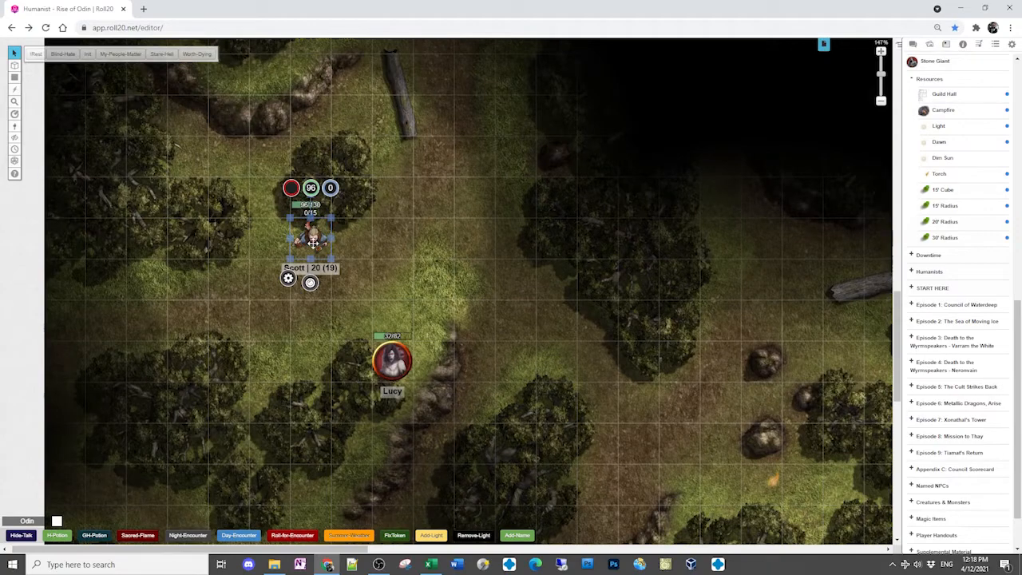
pyautogui.moveTo(310, 236); pyautogui.dragTo(149, 159)
pyautogui.scroll(5, 210, 183)
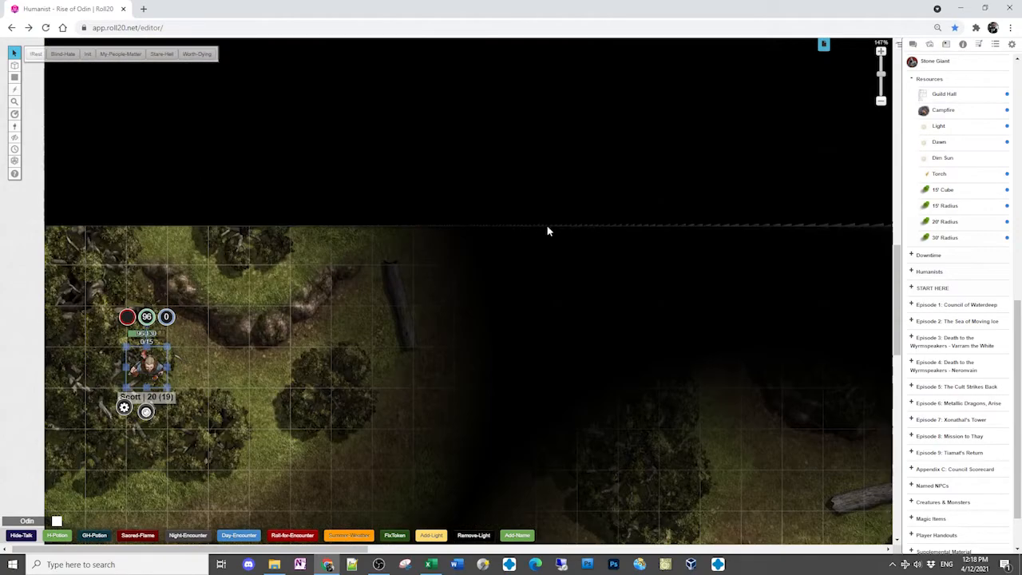
pyautogui.scroll(-2, 323, 275)
pyautogui.scroll(-4, 484, 287)
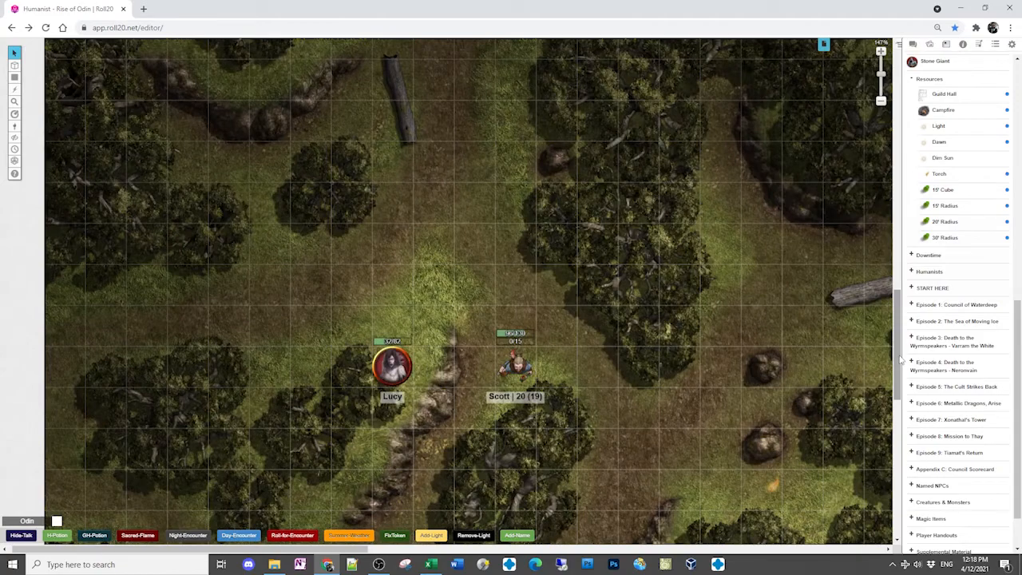
# Select the Summer season compass token at the campsite and send its season reference to chat with the Notes ability
pyautogui.moveTo(899, 361); pyautogui.dragTo(926, 165)
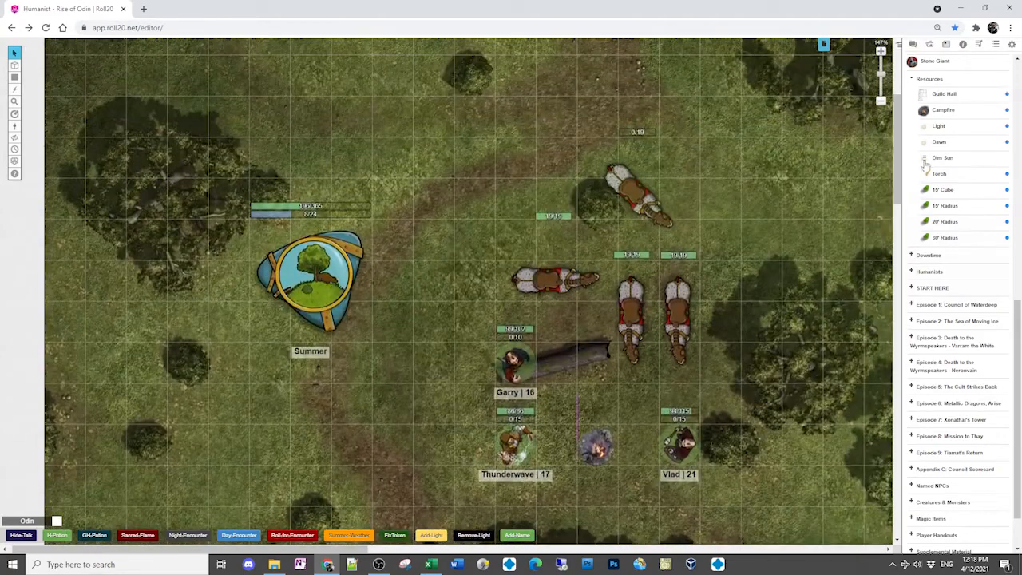
pyautogui.click(312, 280)
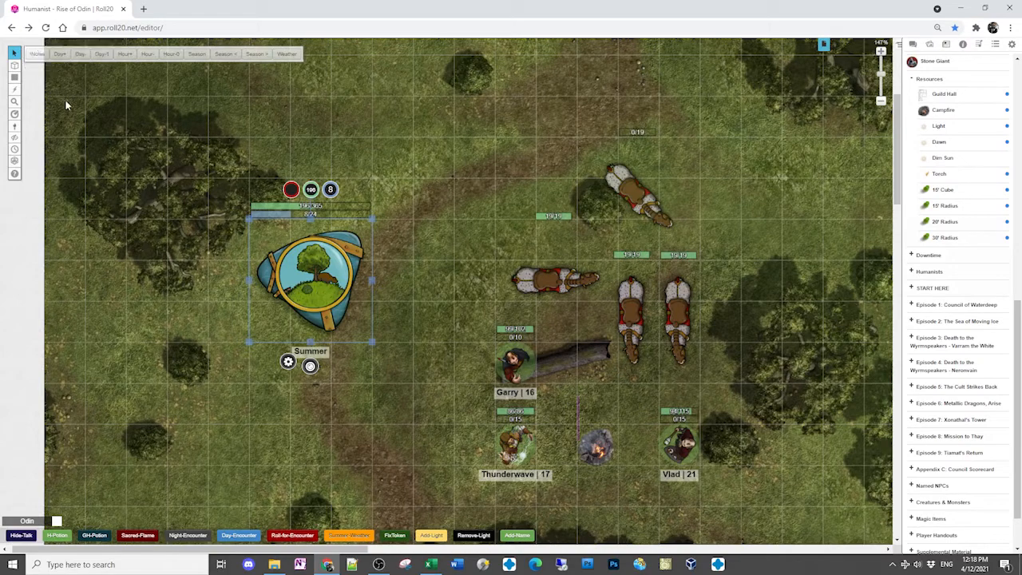
pyautogui.click(37, 53)
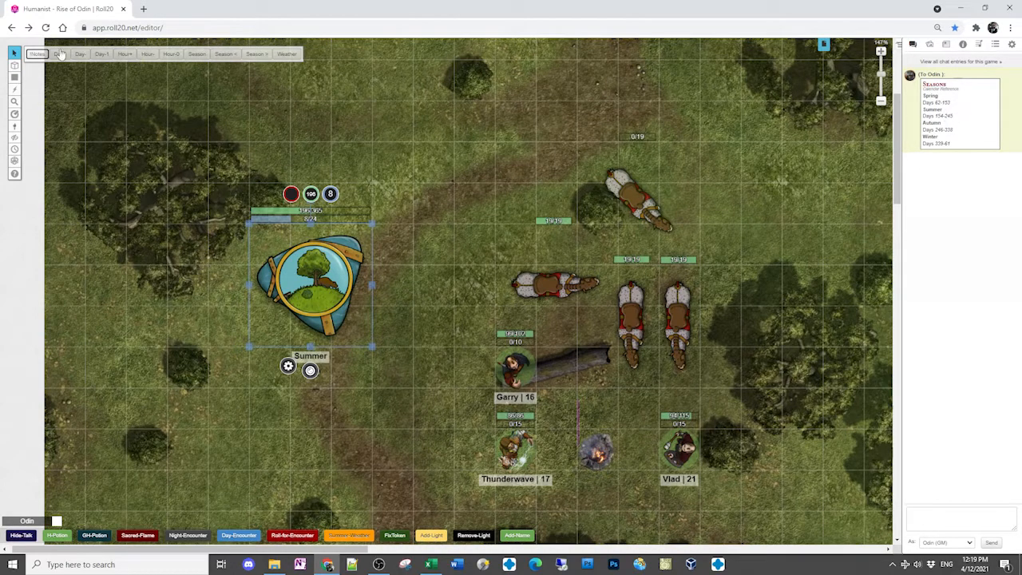
# Open the Season Compass character sheet and add one blank trait and one blank action
pyautogui.doubleClick(313, 263)
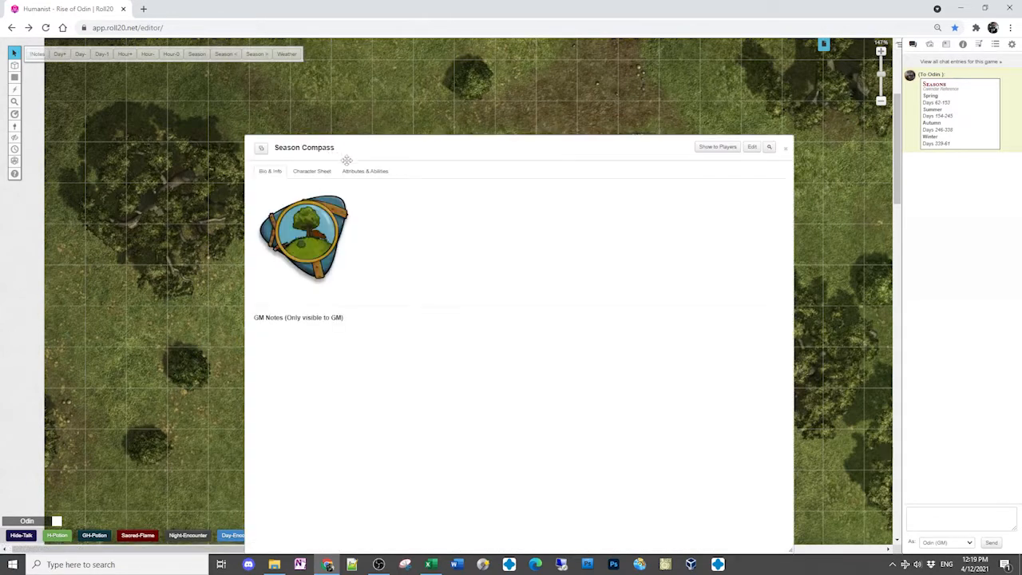
pyautogui.click(320, 173)
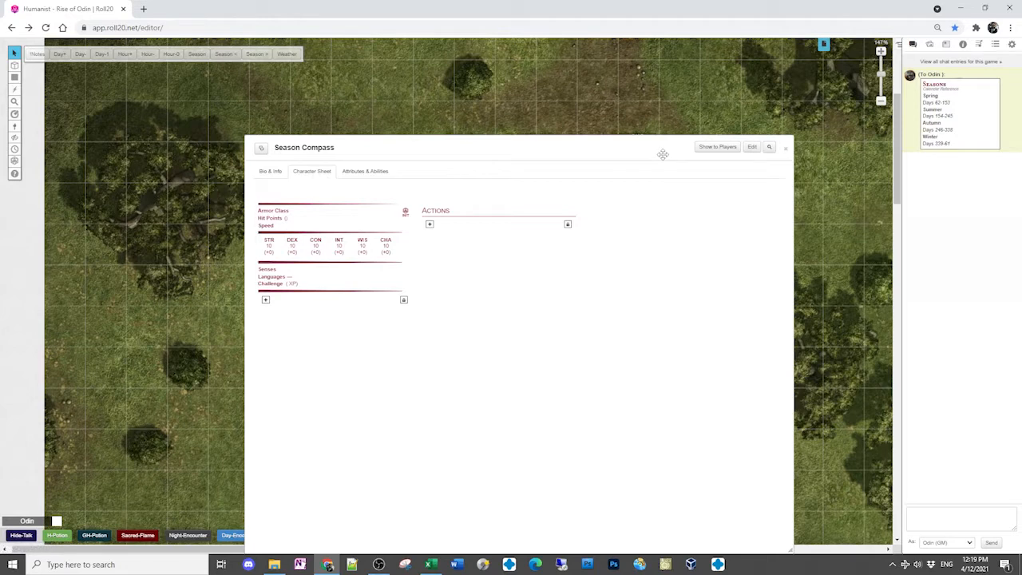
pyautogui.click(265, 300)
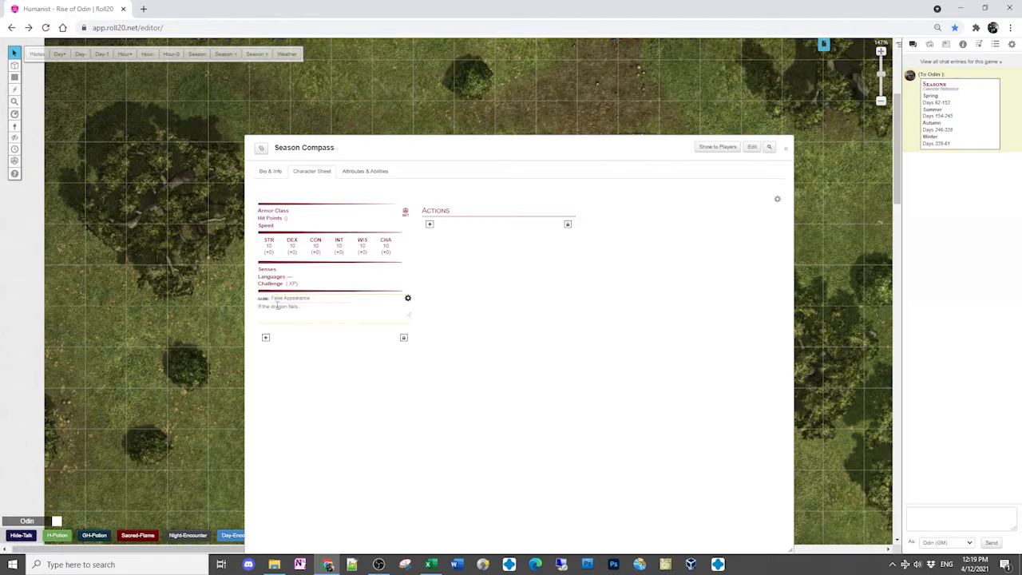
pyautogui.click(294, 300)
pyautogui.click(429, 225)
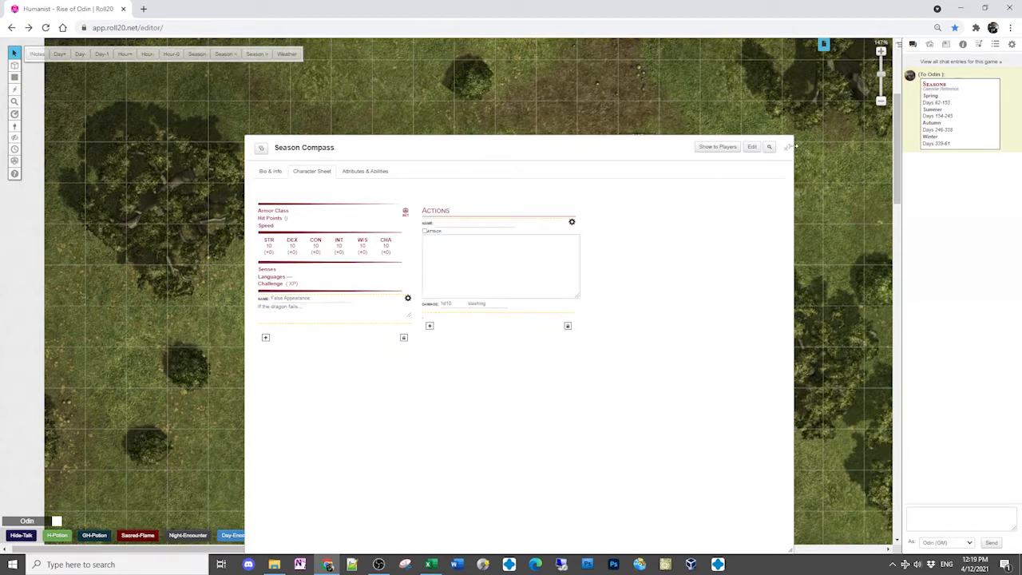
# Examine the Season Compass abilities and the Notes ability's command text, and close the sheet
pyautogui.click(357, 176)
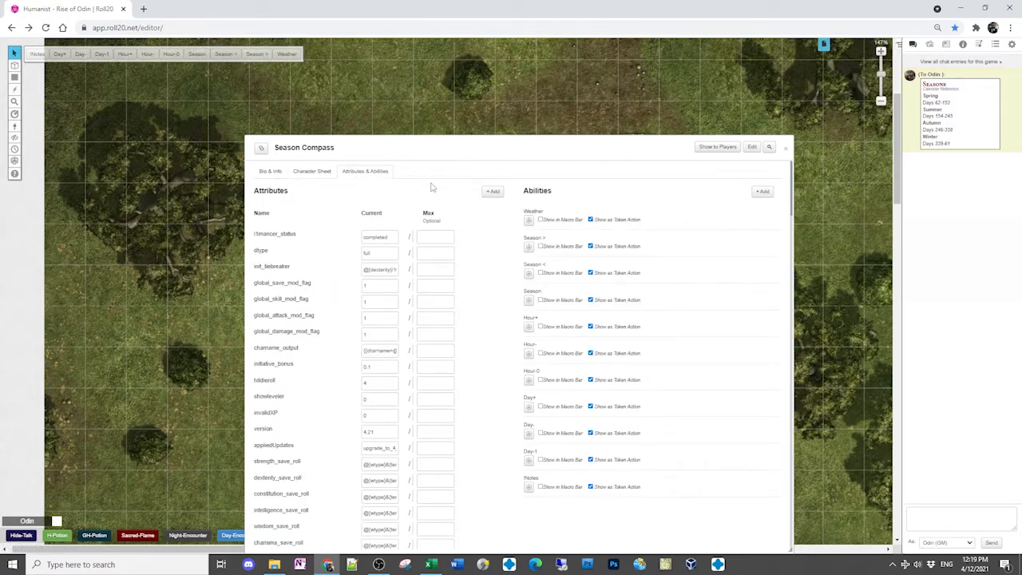
pyautogui.moveTo(427, 147); pyautogui.dragTo(629, 83)
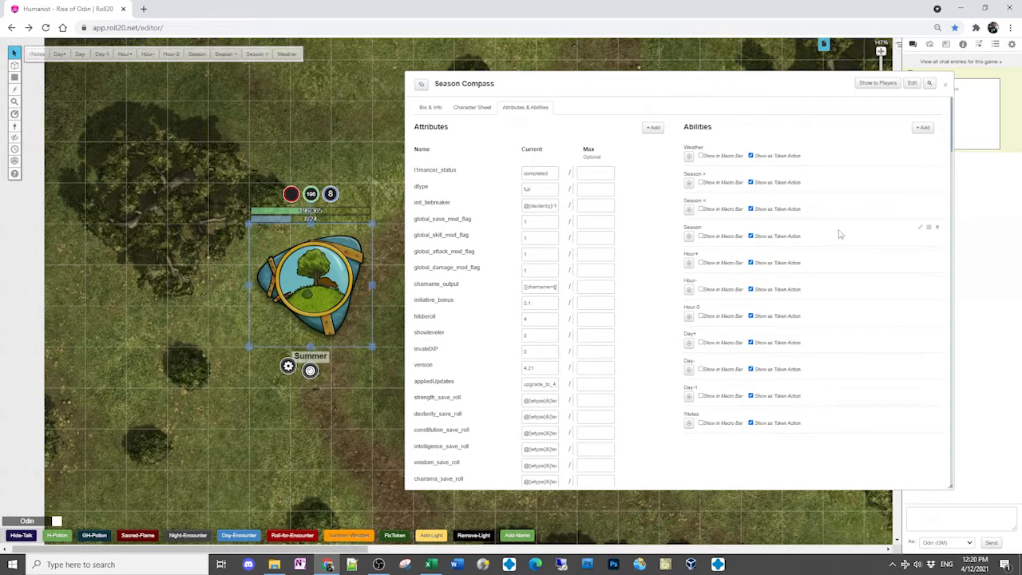
pyautogui.click(920, 414)
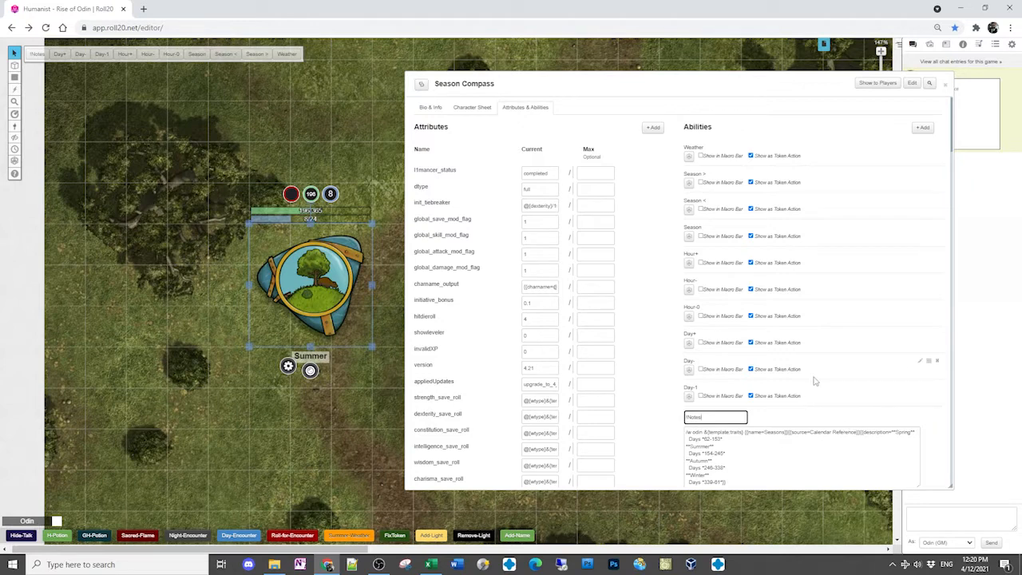
pyautogui.scroll(-3, 817, 381)
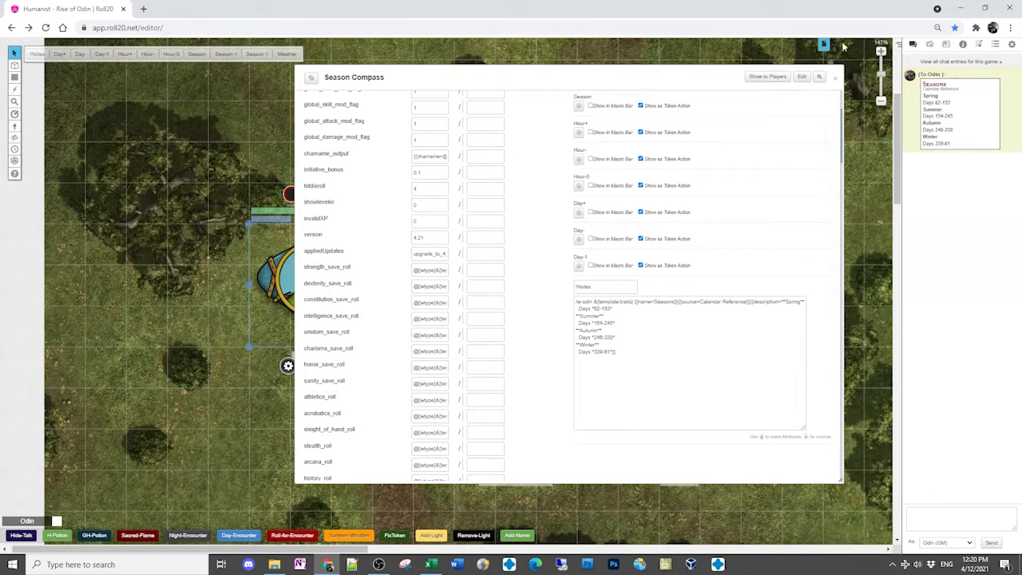
pyautogui.click(831, 73)
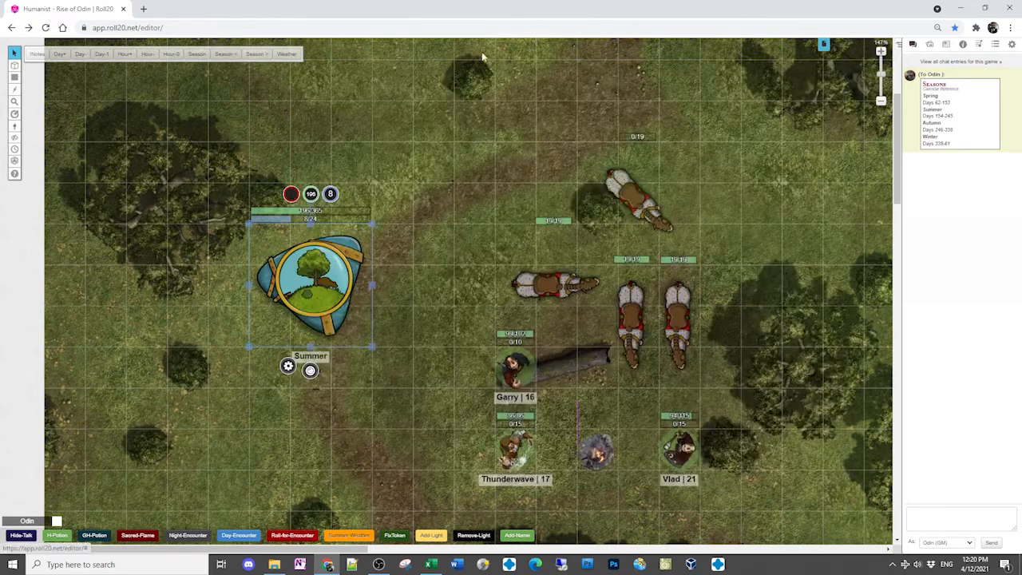
# Advance the compass to day 198 with Day+, repost the season notes, and switch its image with Season >
pyautogui.click(59, 54)
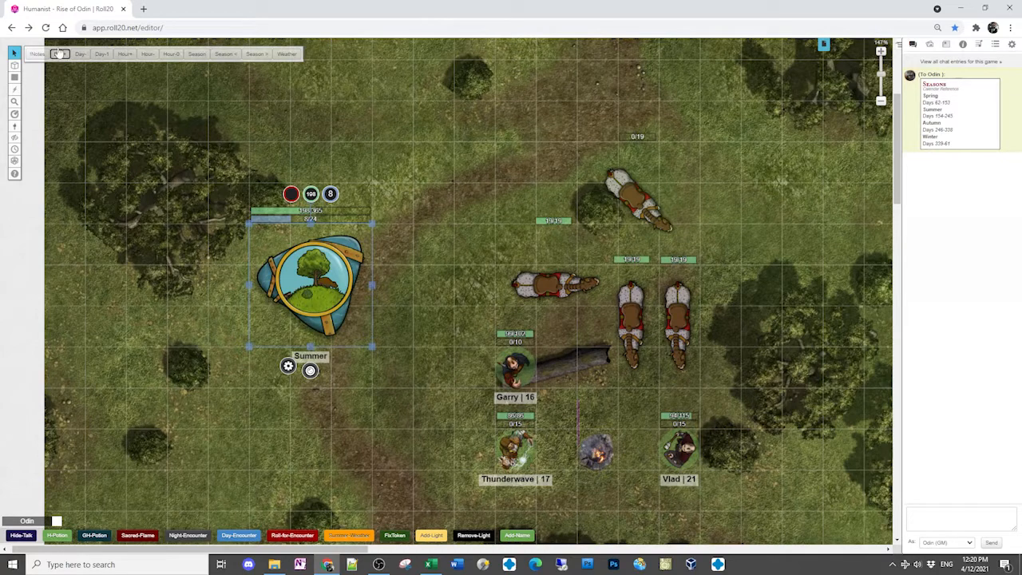
pyautogui.click(36, 54)
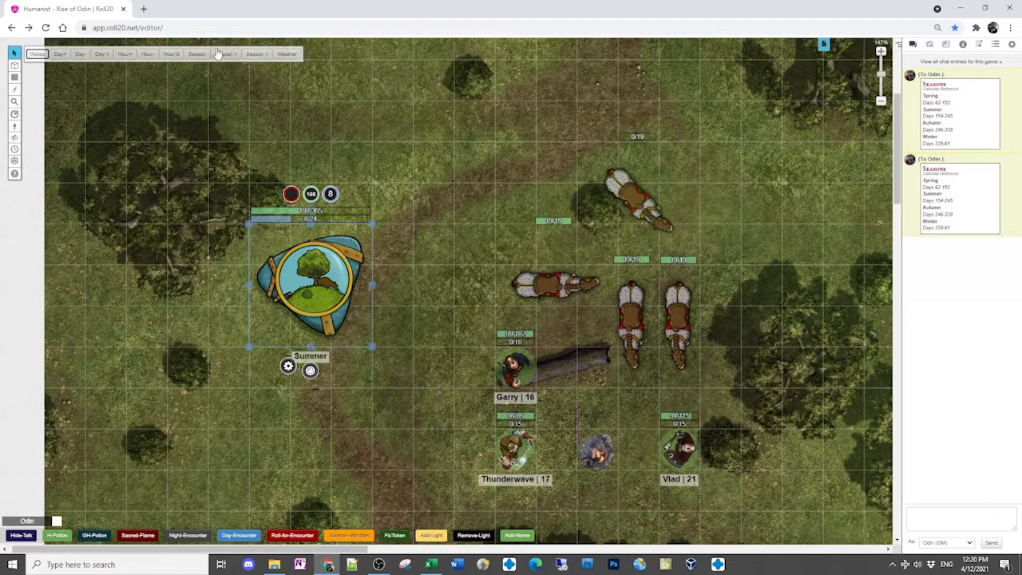
pyautogui.click(253, 55)
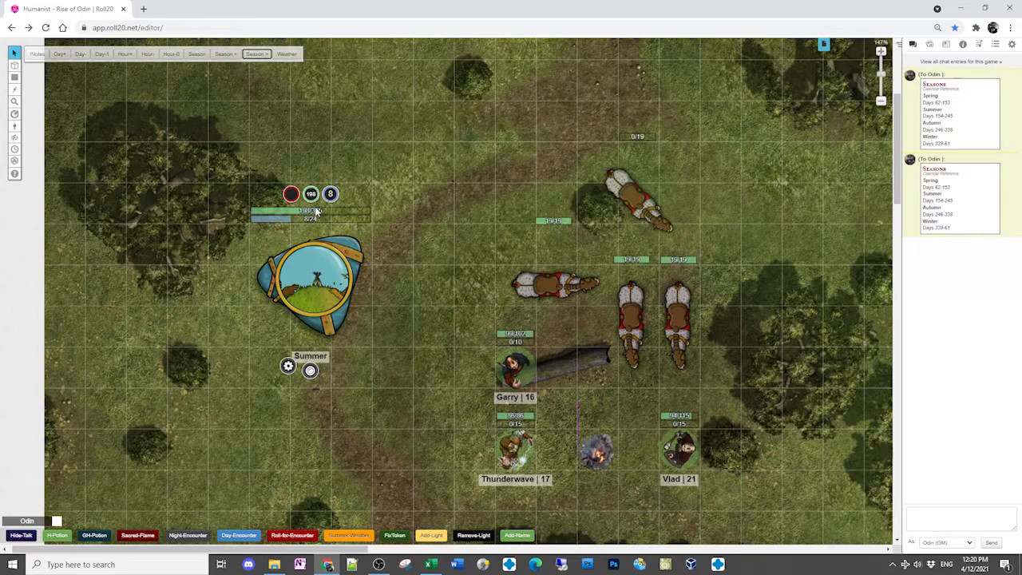
# Reopen the Season Compass abilities, collapse the Notes ability's editor, and open the Day-1 ability for editing
pyautogui.doubleClick(314, 281)
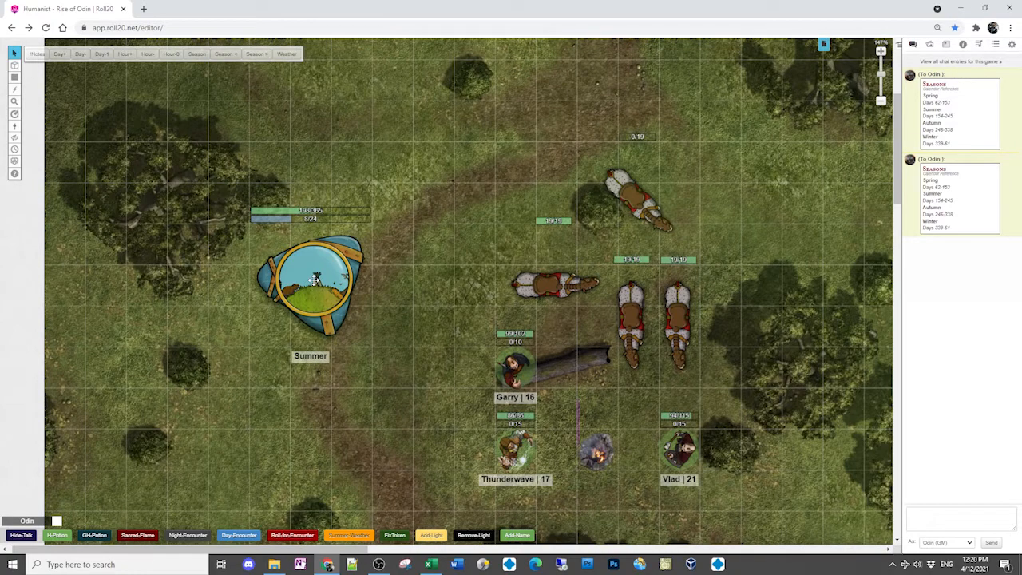
pyautogui.doubleClick(315, 280)
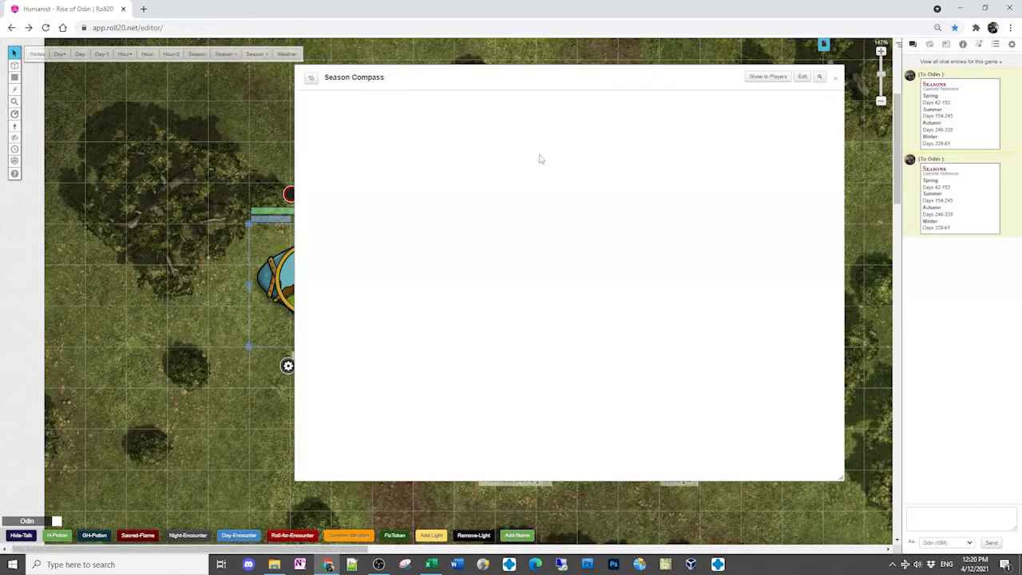
pyautogui.moveTo(513, 85); pyautogui.dragTo(631, 76)
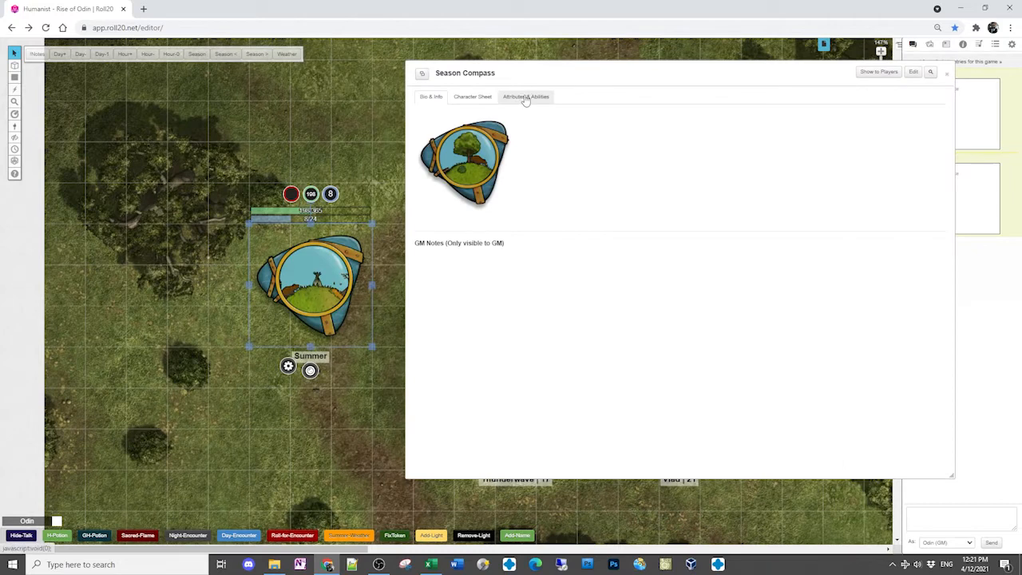
pyautogui.click(530, 99)
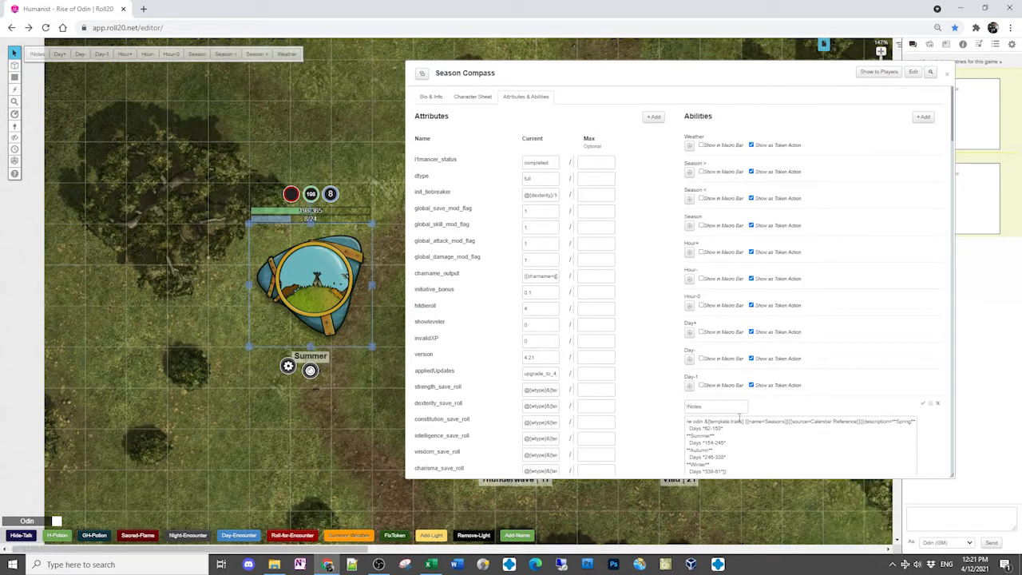
pyautogui.click(922, 403)
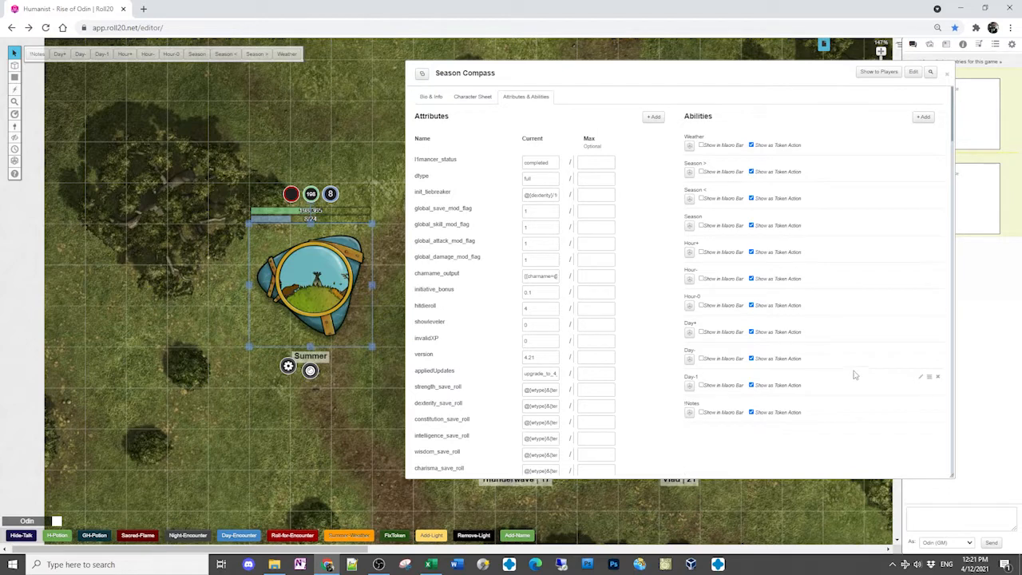
pyautogui.click(921, 377)
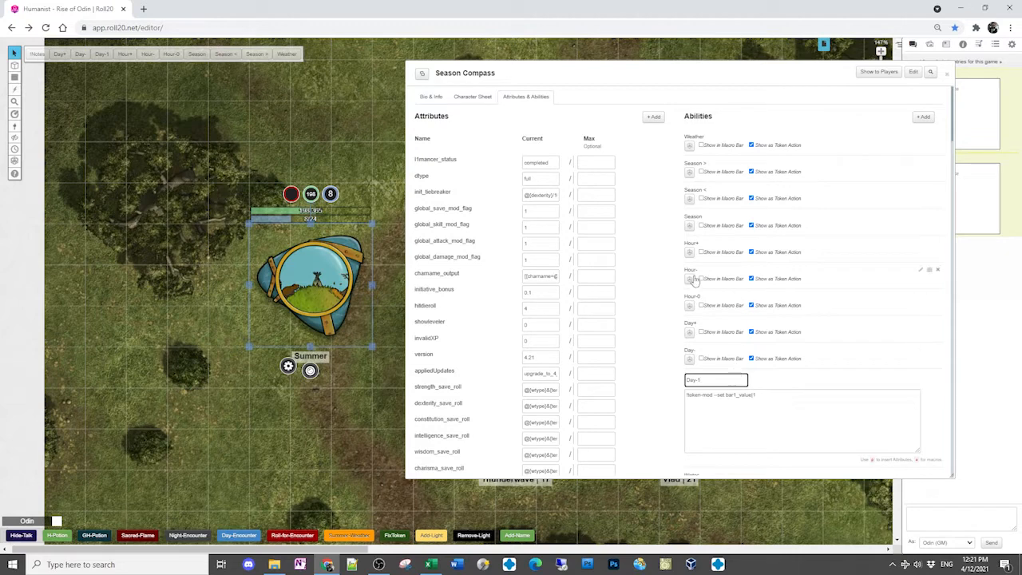
# Run the Hour+ ability repeatedly until the compass hour reaches 29, and reset it to 0 with Hour-0
pyautogui.click(689, 253)
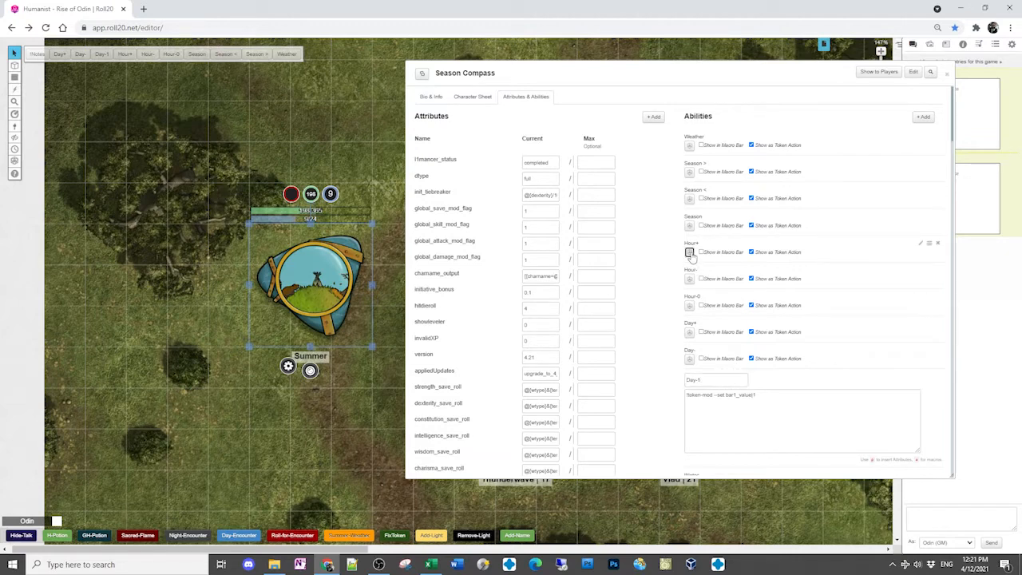
pyautogui.click(690, 254)
pyautogui.click(690, 253)
pyautogui.click(691, 253)
pyautogui.click(690, 254)
pyautogui.click(691, 253)
pyautogui.click(690, 253)
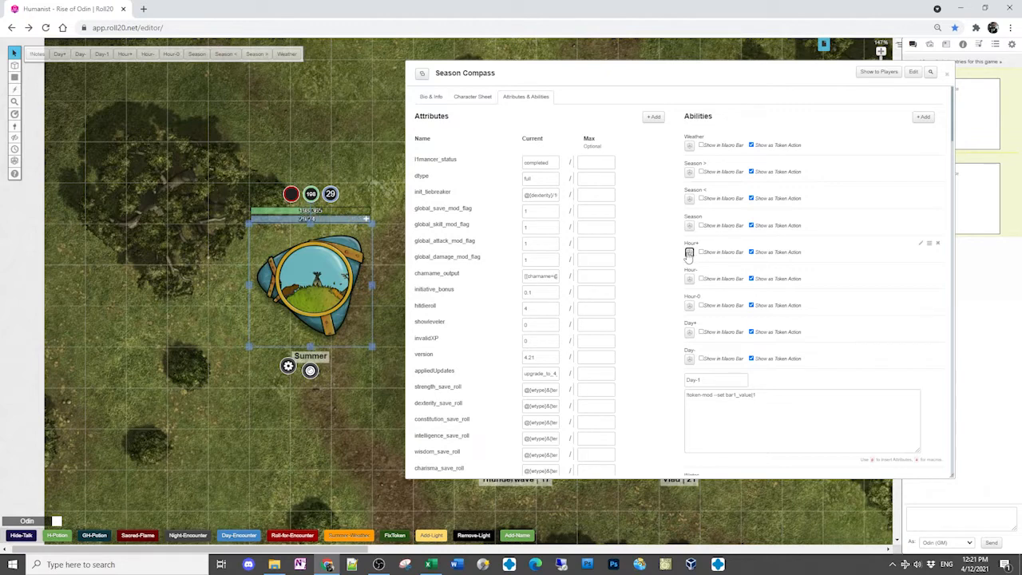
pyautogui.click(690, 306)
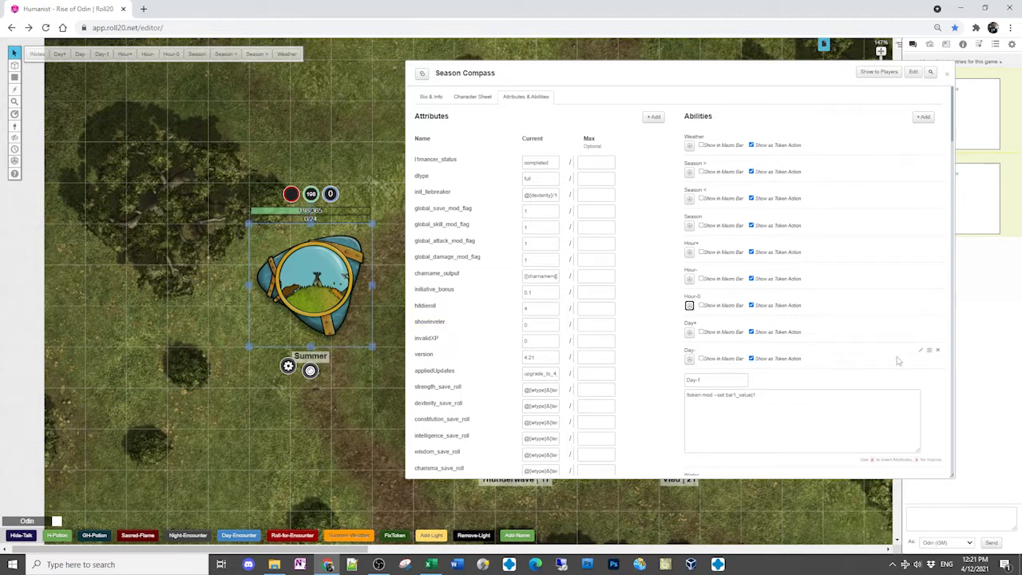
# Examine the token-mod commands of the Day- and Day+ abilities, and close all the open day ability editors
pyautogui.click(921, 350)
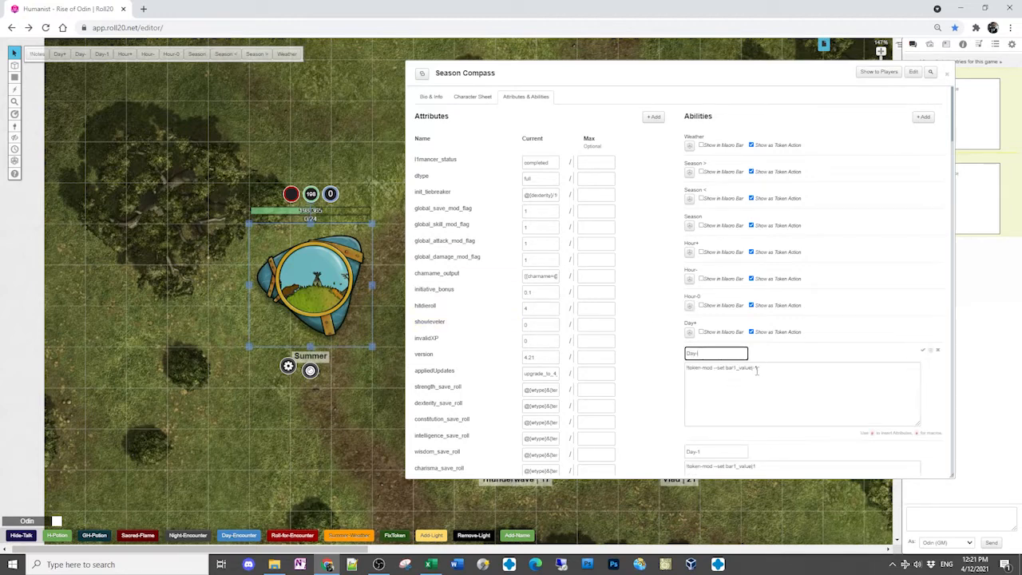
pyautogui.click(924, 323)
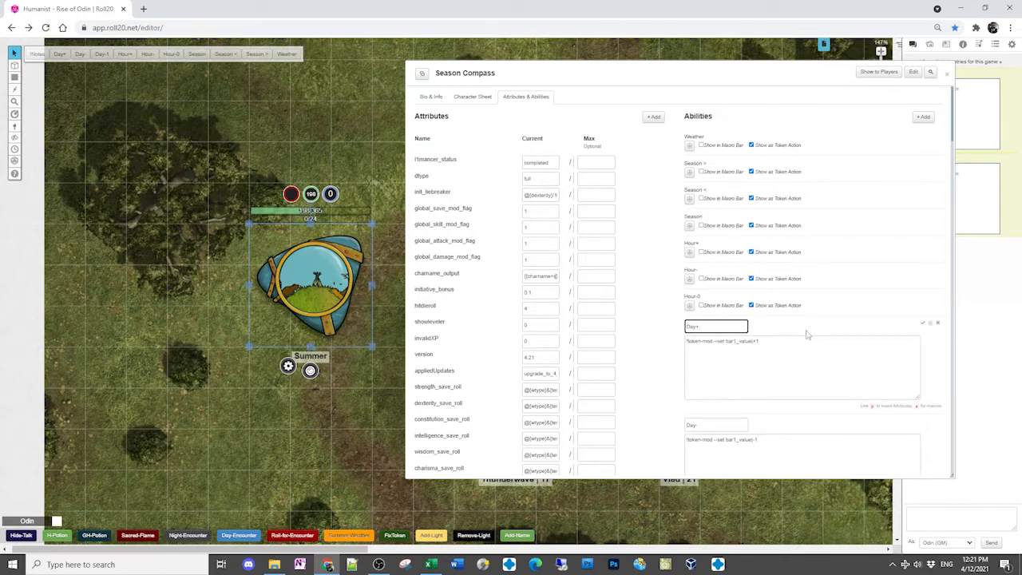
pyautogui.click(924, 323)
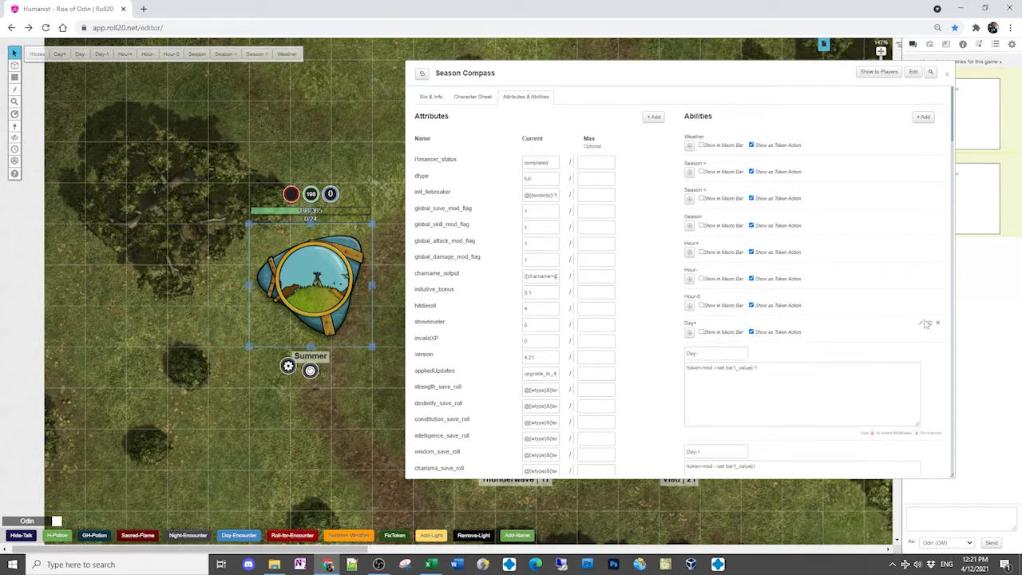
pyautogui.click(923, 352)
pyautogui.click(923, 351)
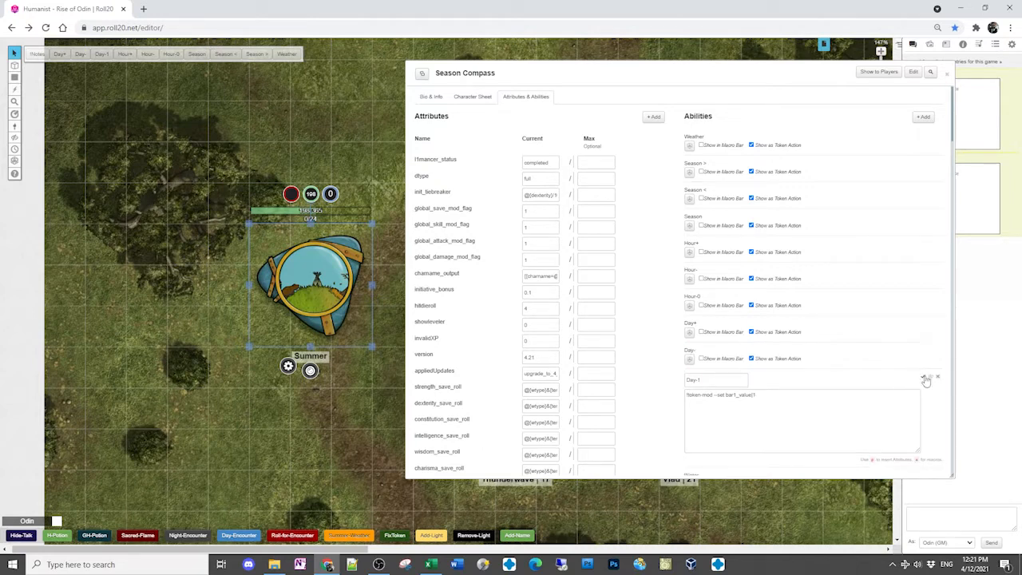
pyautogui.click(925, 378)
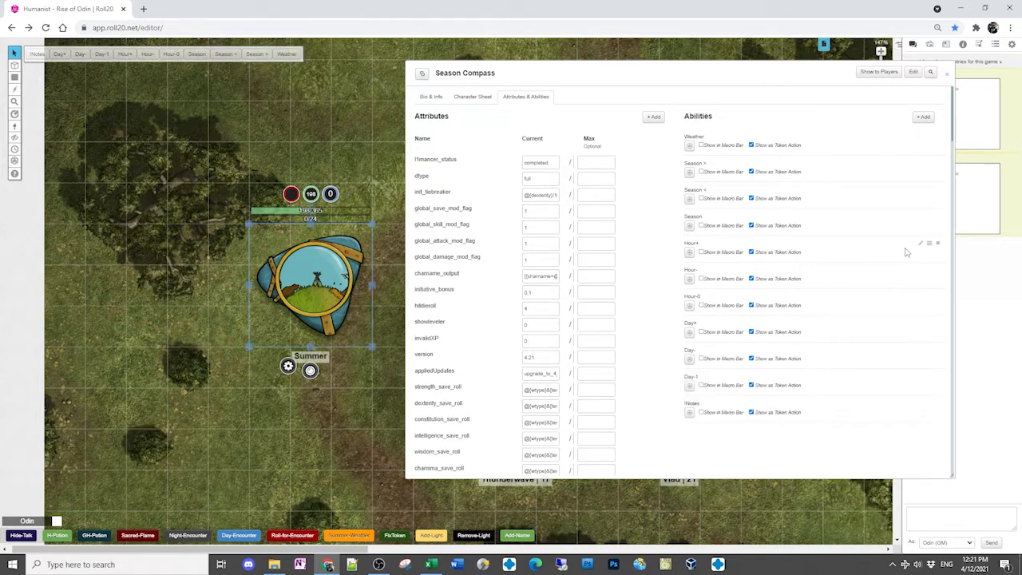
# Copy the token-mod command from the Hour+ ability and close its editor
pyautogui.click(920, 246)
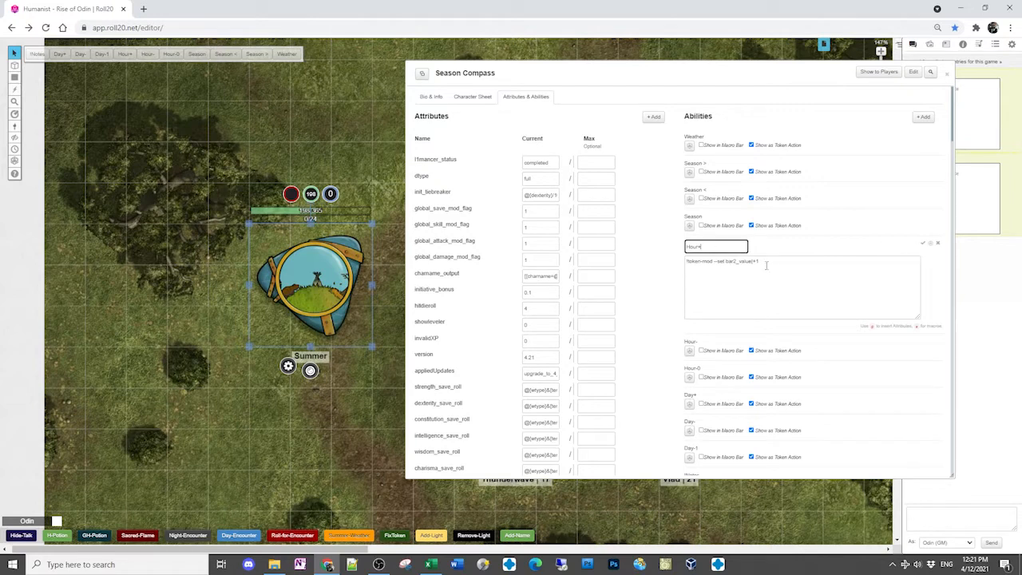
pyautogui.moveTo(767, 266); pyautogui.dragTo(680, 265)
pyautogui.hotkey('ctrl', 'c')
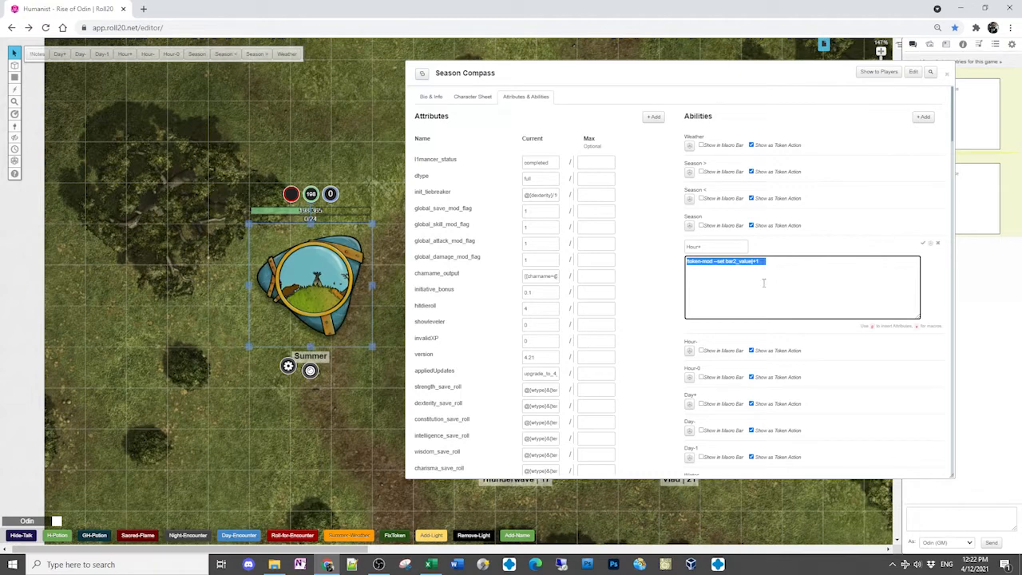
pyautogui.click(924, 243)
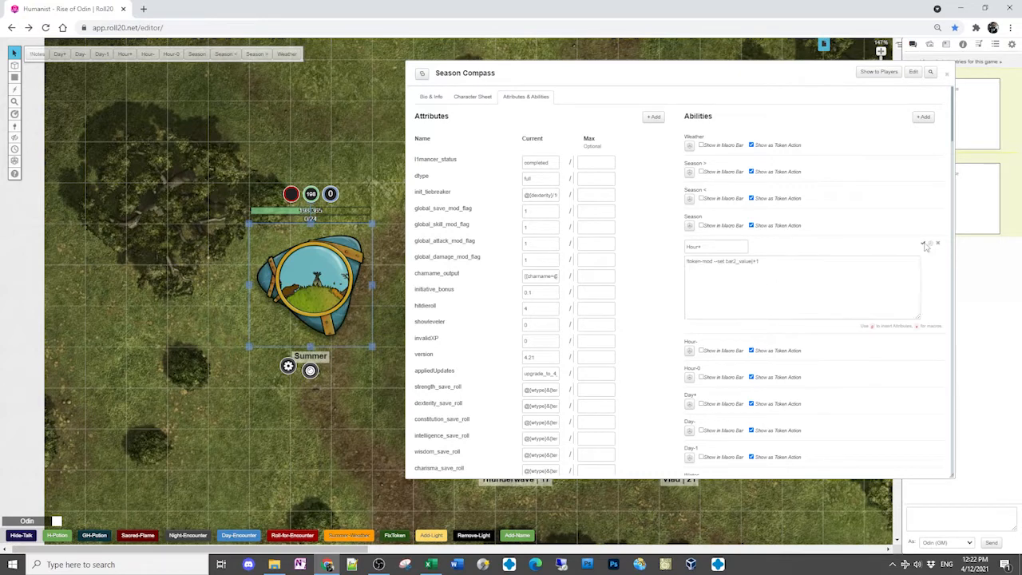
# Add an ability named Hours-Long-Rest, using the copied bar2_value command changed to add 8 hours, and save it
pyautogui.click(923, 118)
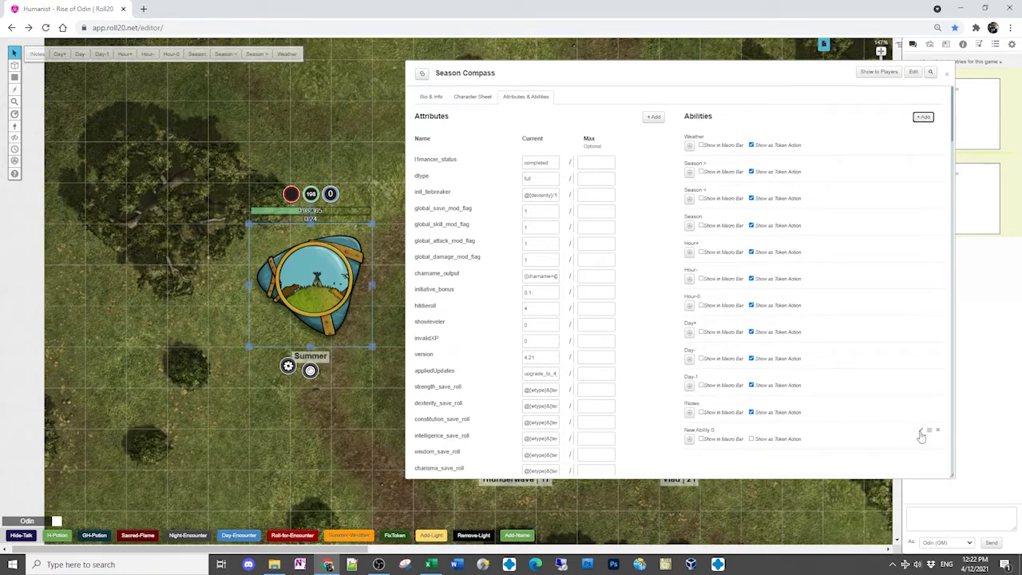
pyautogui.click(921, 436)
pyautogui.hotkey('ctrl', 'a')
pyautogui.write('!')
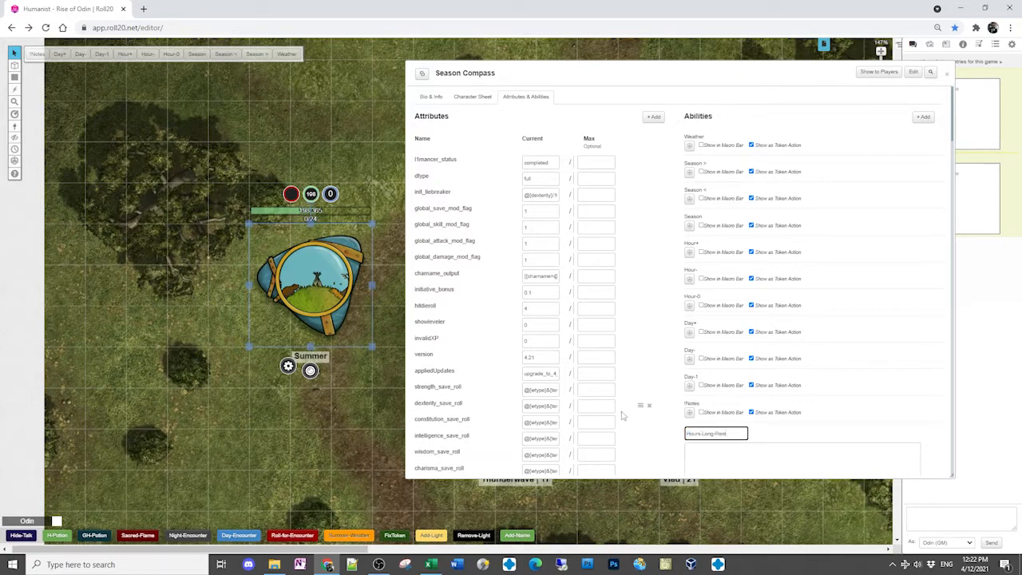
pyautogui.click(744, 450)
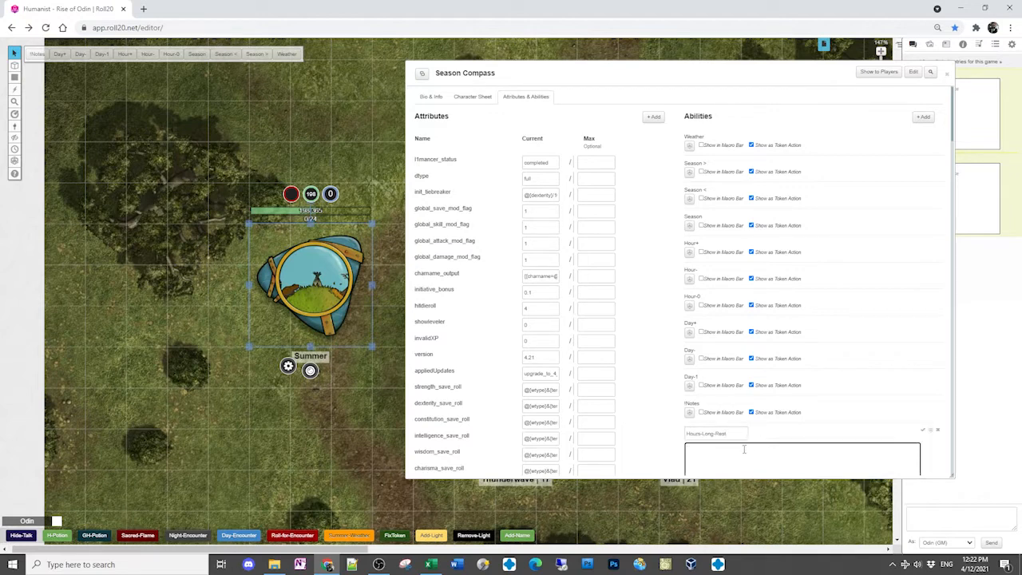
pyautogui.hotkey('ctrl', 'v')
pyautogui.click(924, 432)
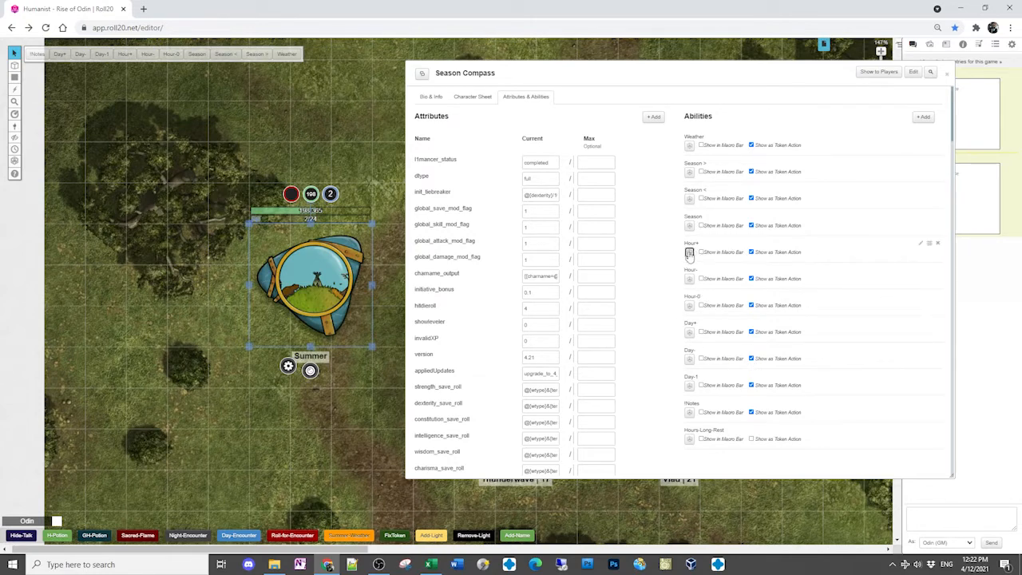
# Run Hour+ until the compass hour reaches 3, and show the Hours-Long-Rest ability as a token action
pyautogui.click(689, 254)
pyautogui.scroll(-3, 770, 307)
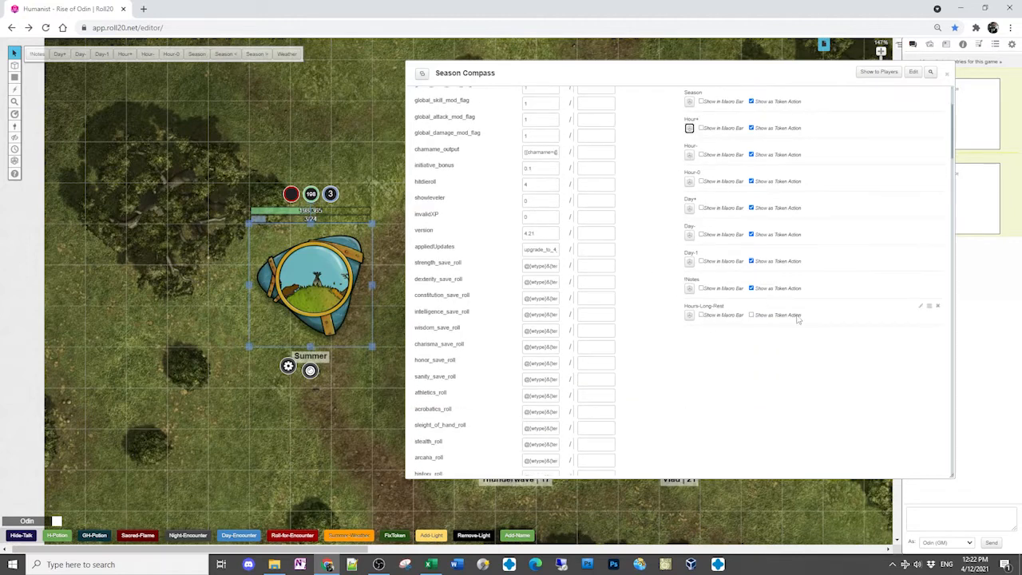
pyautogui.click(752, 316)
# Reselect the Season Compass token and run its Hours-Long-Rest action to advance the hour to 11
pyautogui.click(382, 153)
pyautogui.click(313, 275)
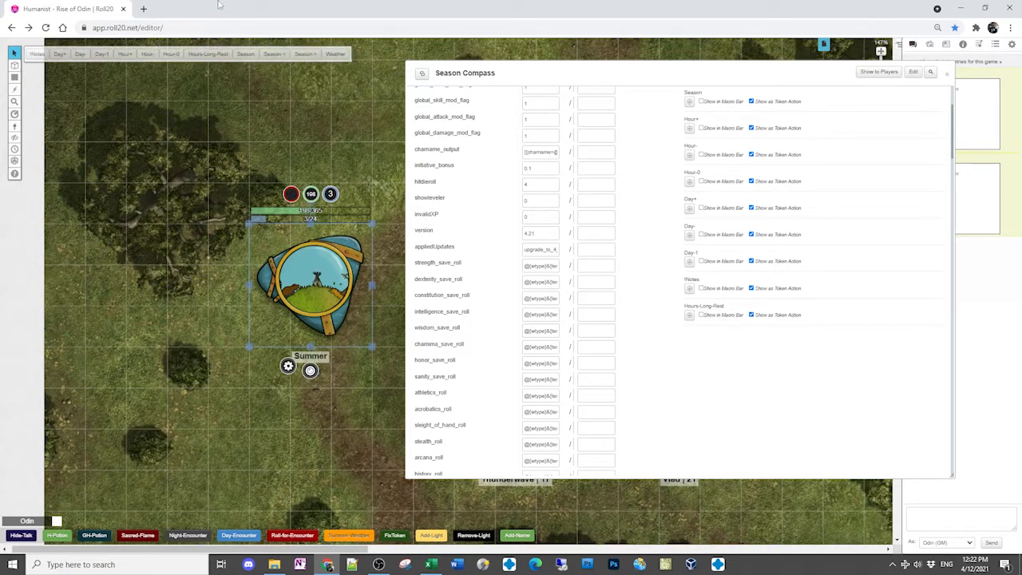
pyautogui.click(205, 54)
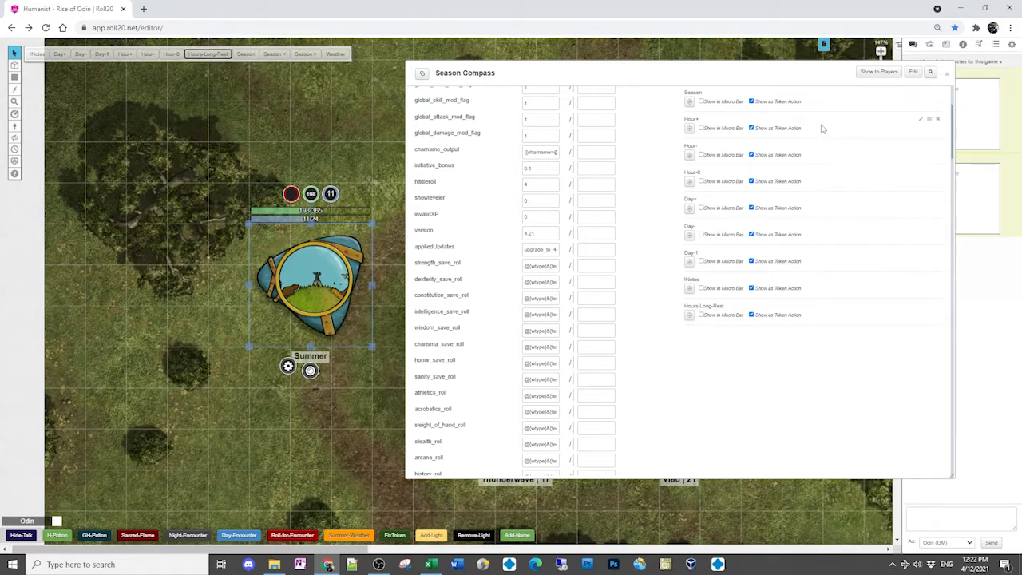
# Open the compass token's settings and place them beside the character's Attributes & Abilities page
pyautogui.scroll(3, 879, 128)
pyautogui.click(480, 99)
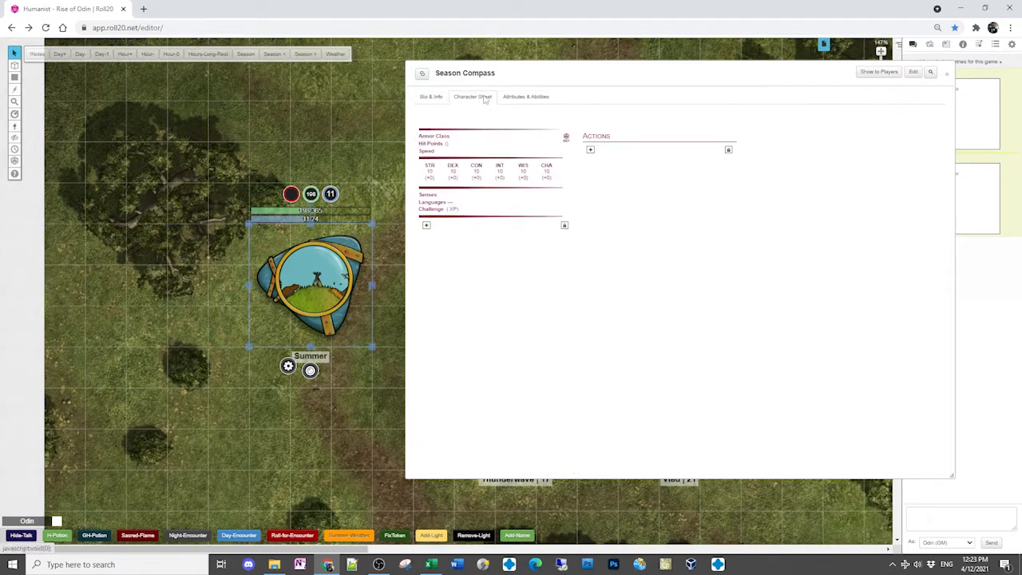
pyautogui.doubleClick(289, 267)
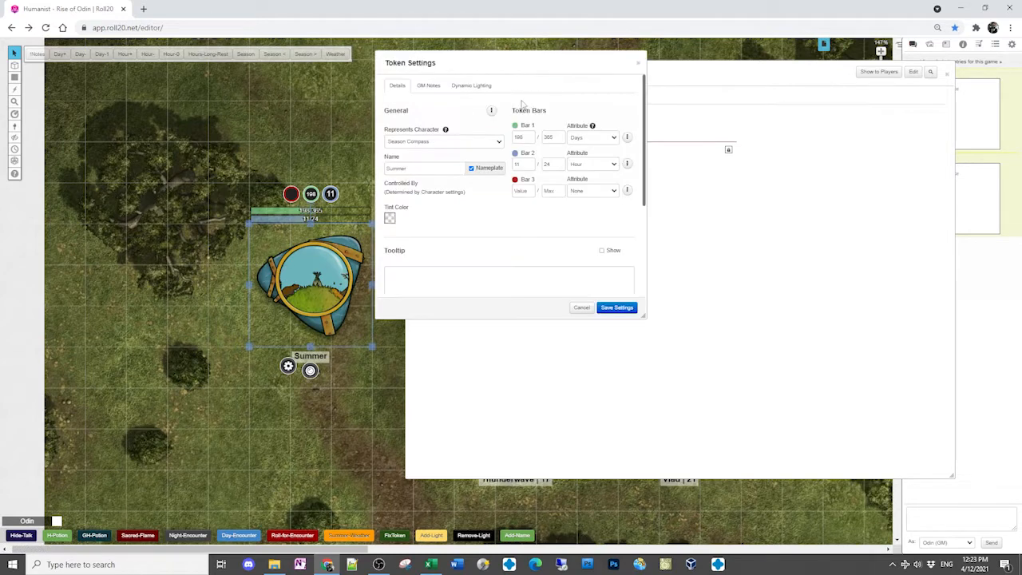
pyautogui.moveTo(531, 71); pyautogui.dragTo(162, 121)
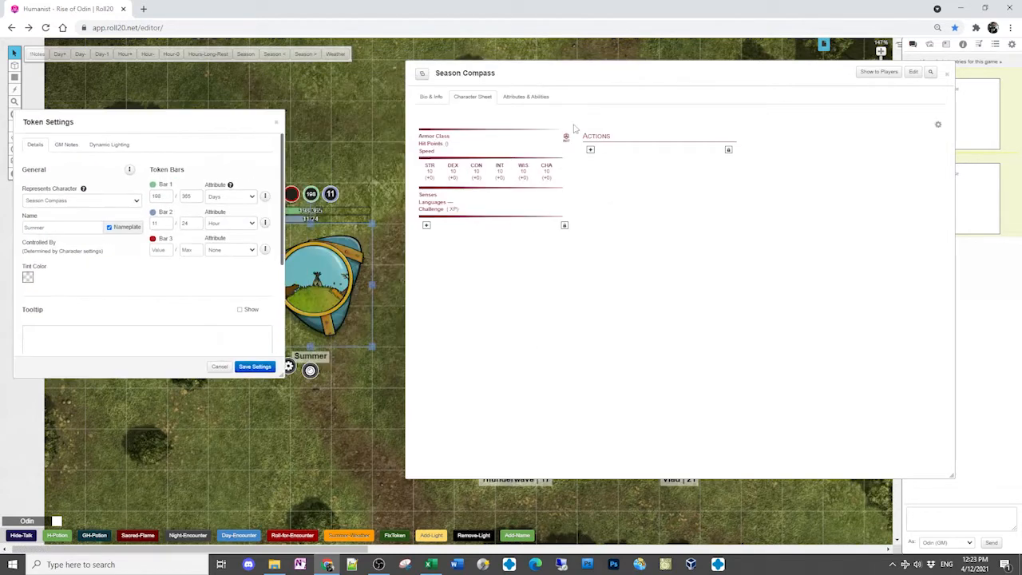
pyautogui.click(526, 97)
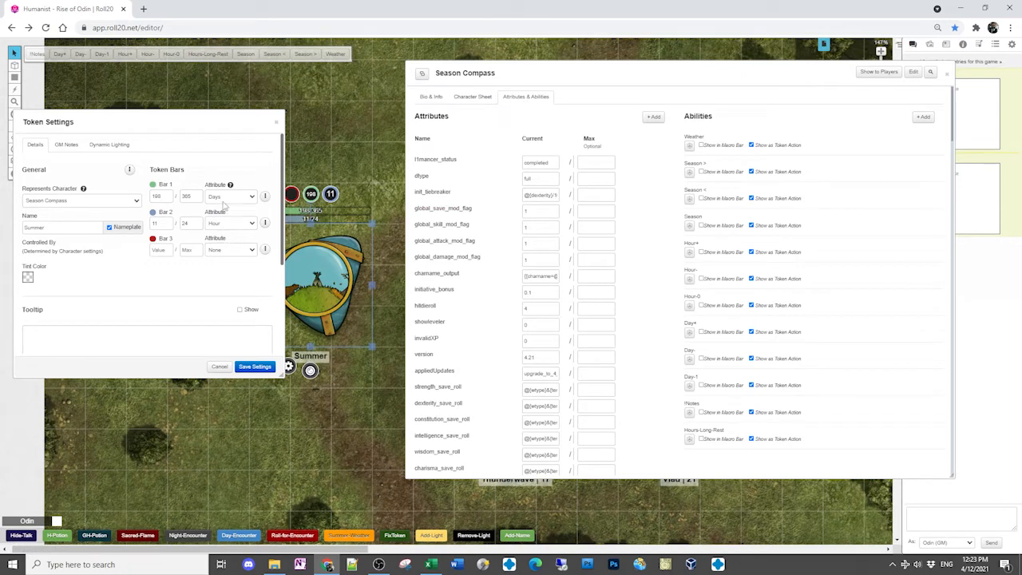
# Find the Days and Hour attributes linked to the token bars in the attribute list, and save the token settings
pyautogui.scroll(-3, 641, 291)
pyautogui.scroll(-10, 552, 287)
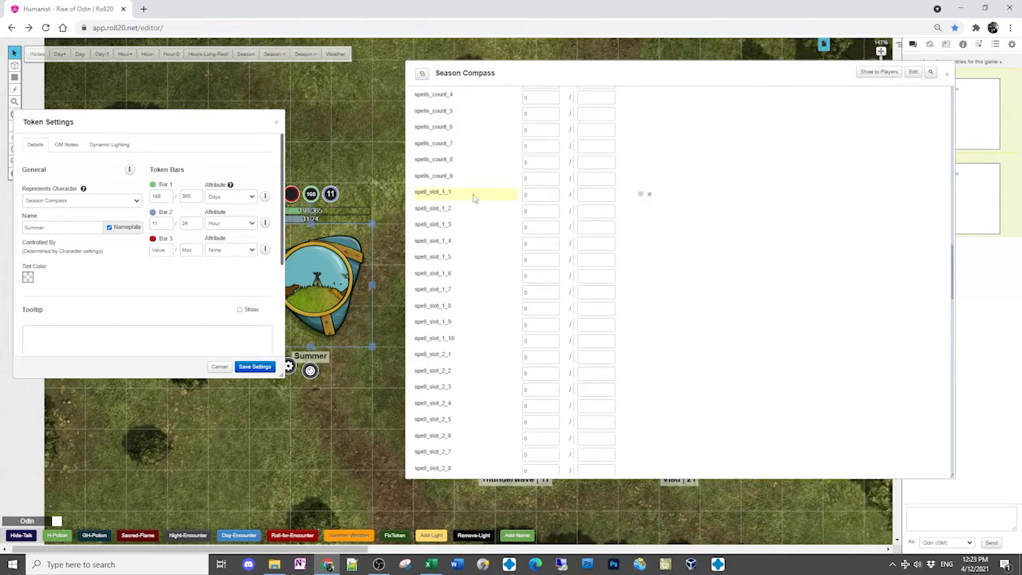
pyautogui.scroll(15, 472, 199)
pyautogui.scroll(-15, 474, 196)
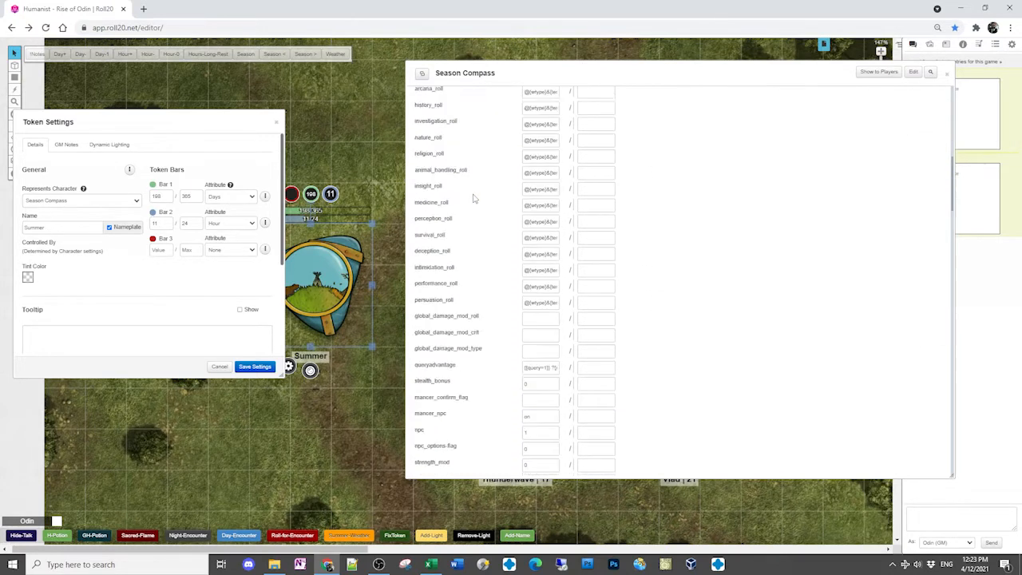
pyautogui.scroll(5, 484, 274)
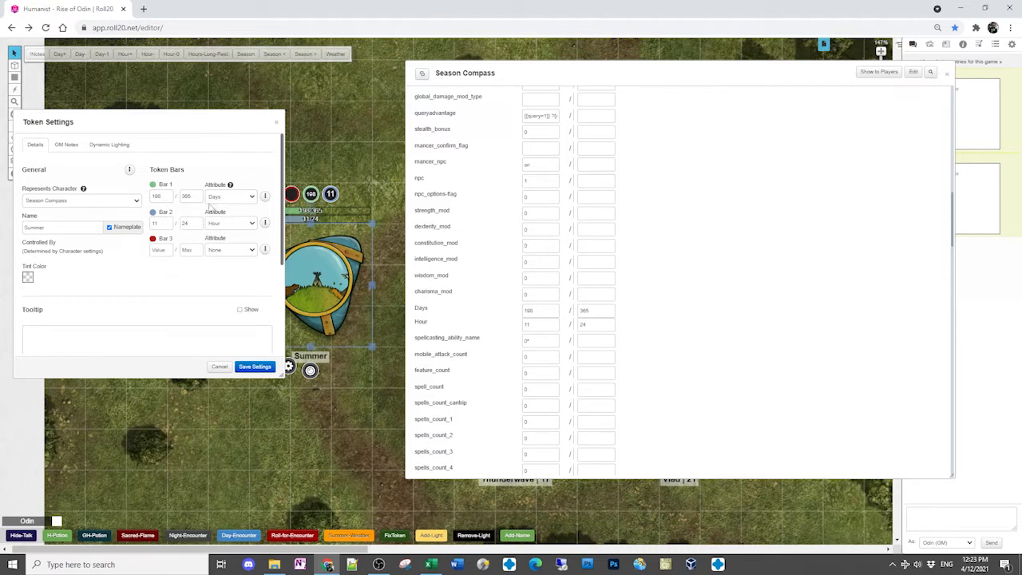
pyautogui.click(262, 369)
pyautogui.click(262, 371)
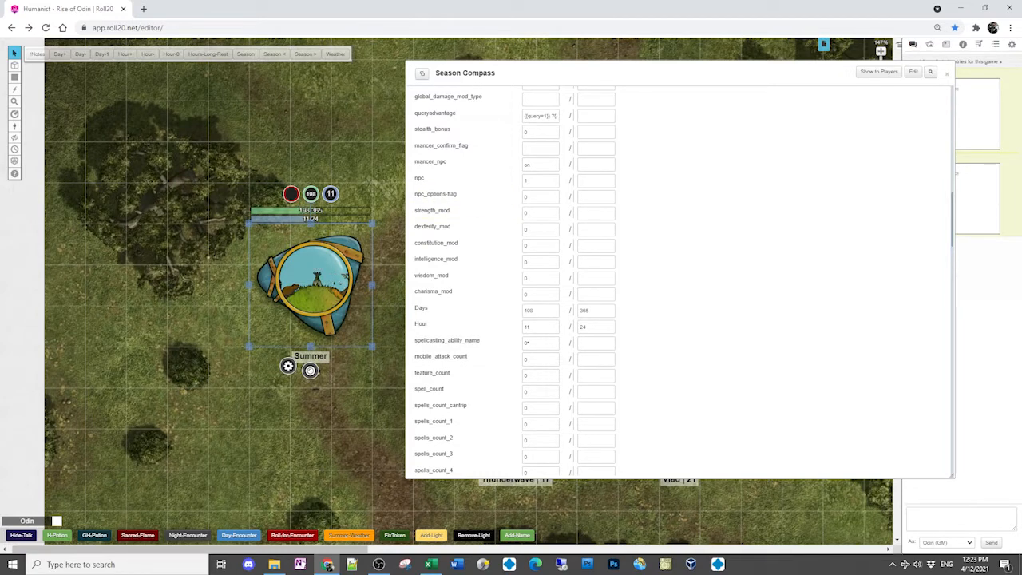
# Open the SeasonCompass rollable table, examine its season image items, and close it without changes
pyautogui.moveTo(810, 73); pyautogui.dragTo(735, 58)
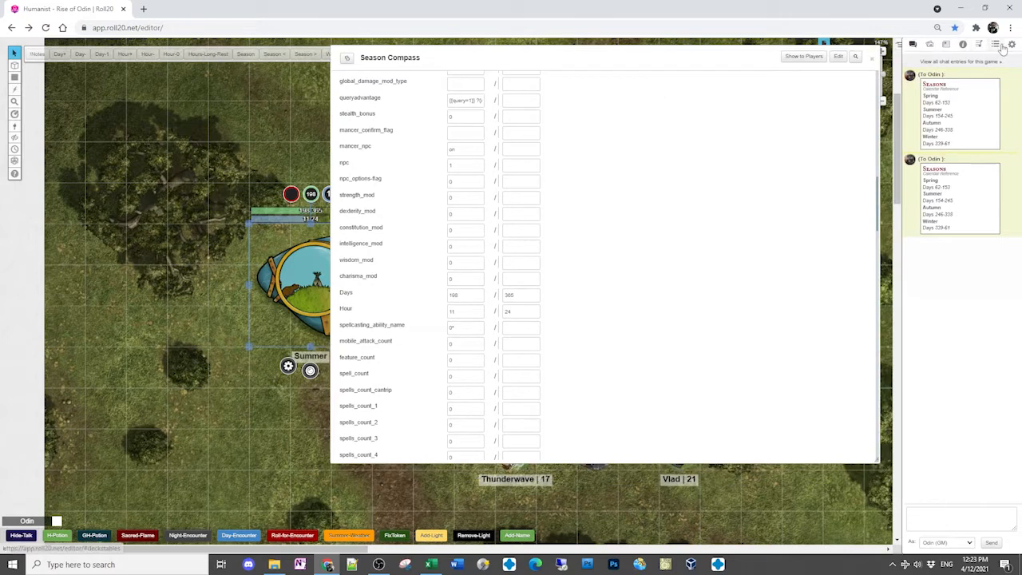
pyautogui.click(995, 43)
pyautogui.scroll(-3, 954, 347)
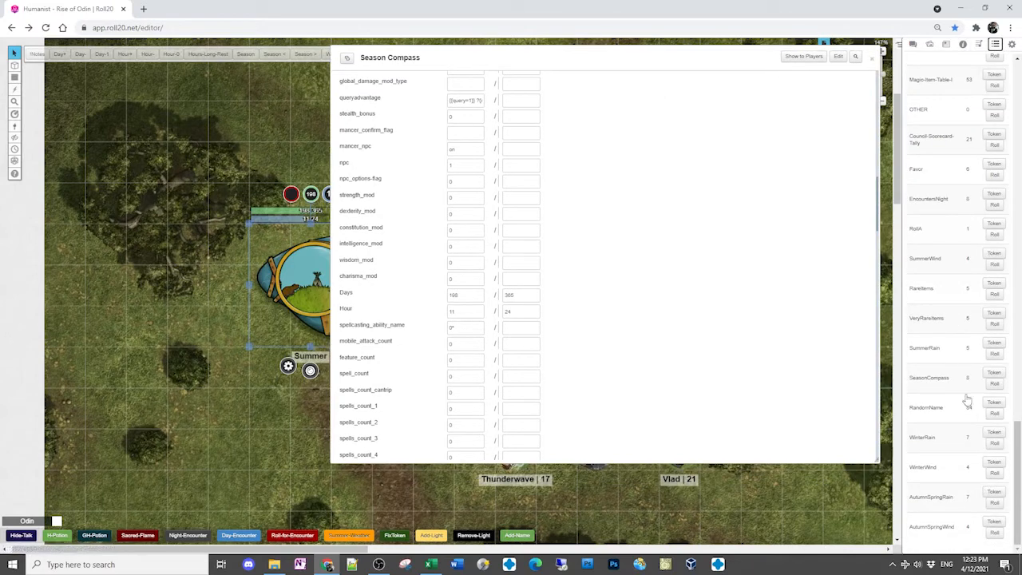
pyautogui.click(928, 380)
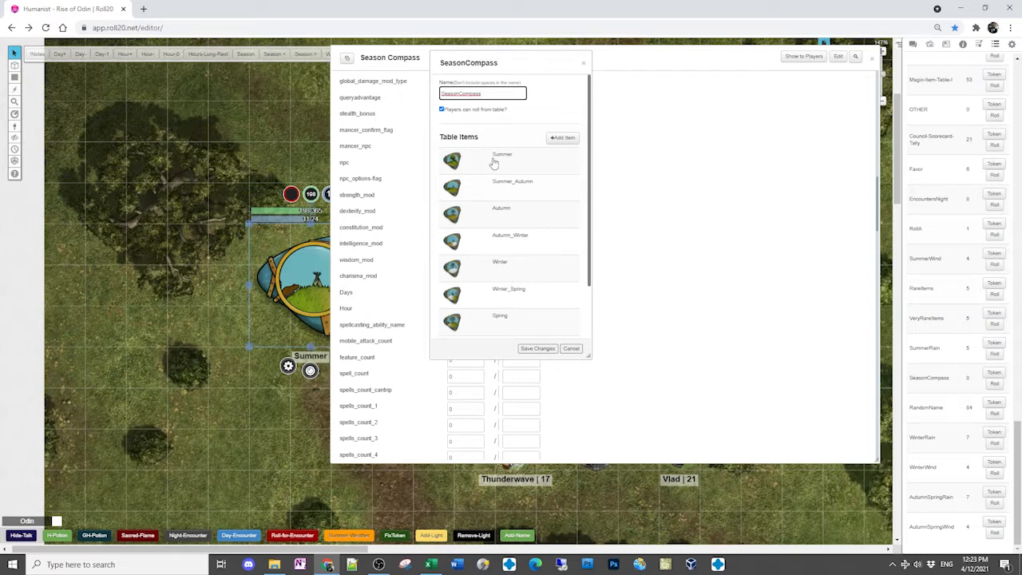
pyautogui.click(572, 352)
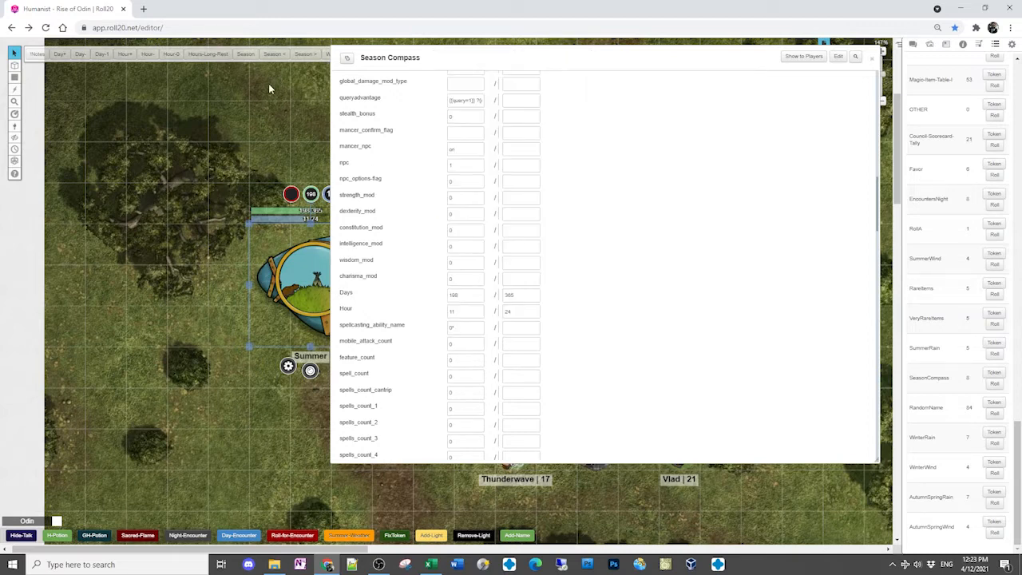
# Run the Season ability on the compass token and set the season name to Winter
pyautogui.click(245, 54)
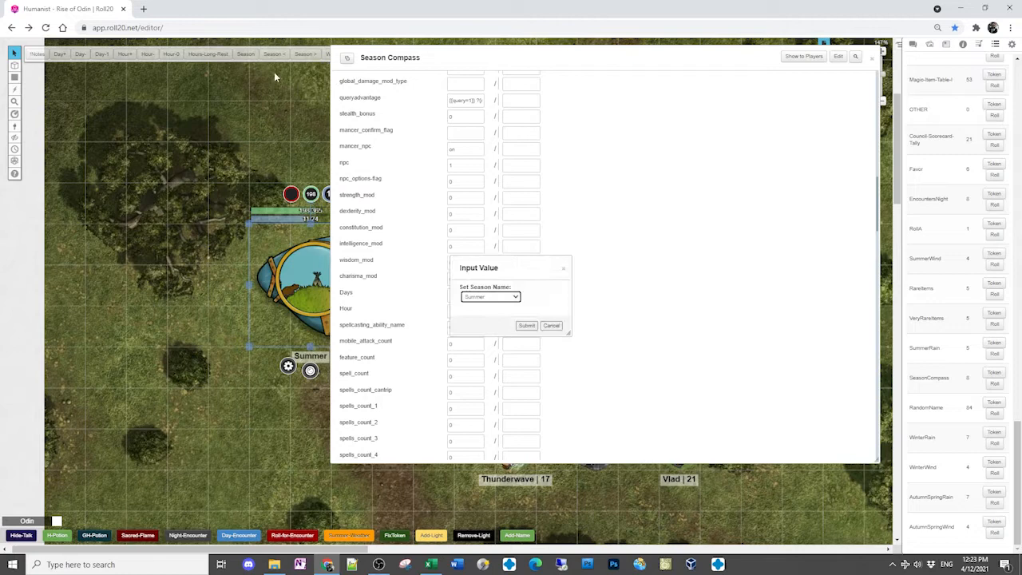
pyautogui.click(492, 297)
pyautogui.click(485, 322)
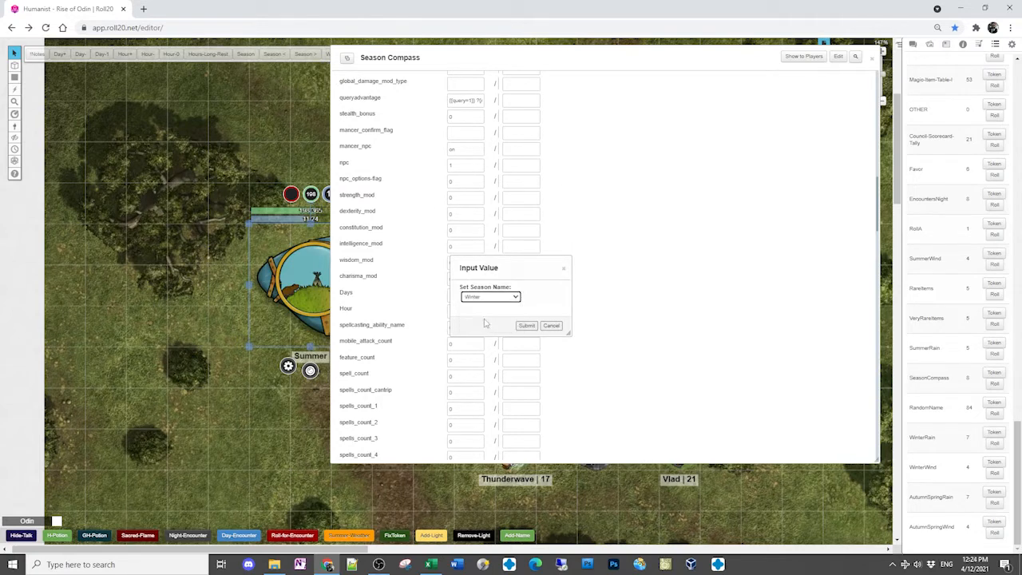
pyautogui.click(526, 326)
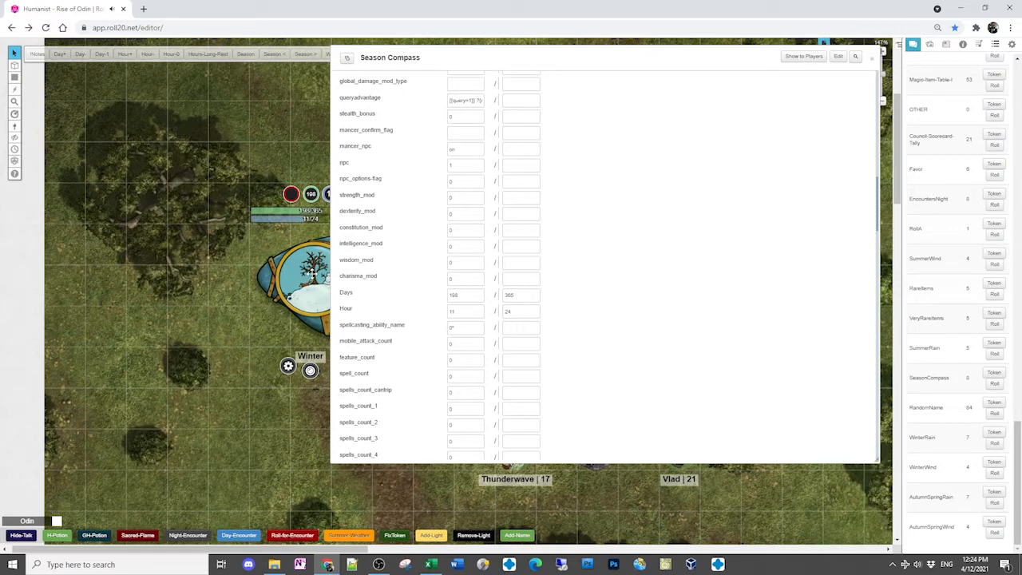
# Uncover the compass token, open the Season ability for editing, and run Season to compare its choices with the command
pyautogui.moveTo(674, 54); pyautogui.dragTo(737, 46)
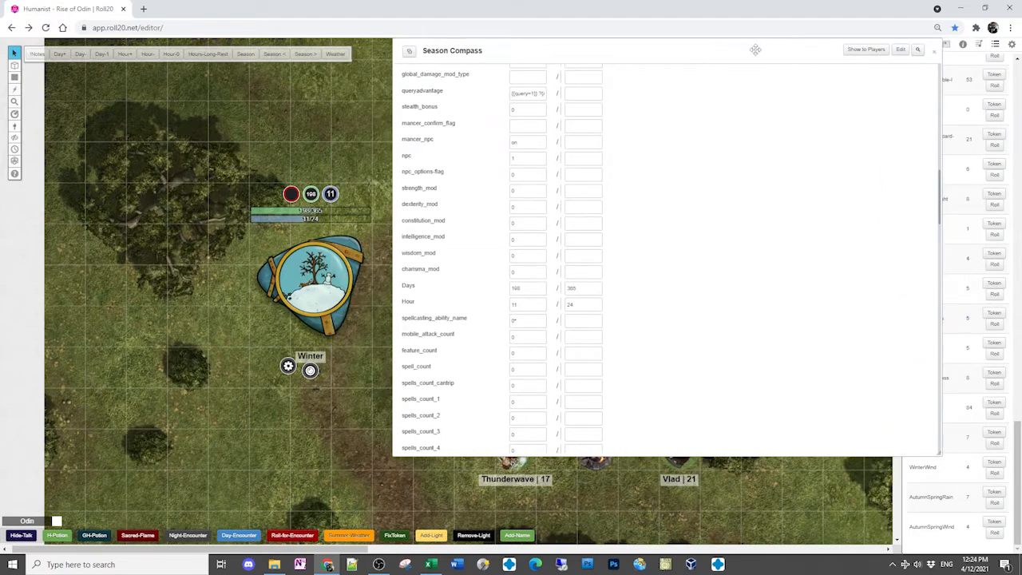
pyautogui.scroll(12, 660, 206)
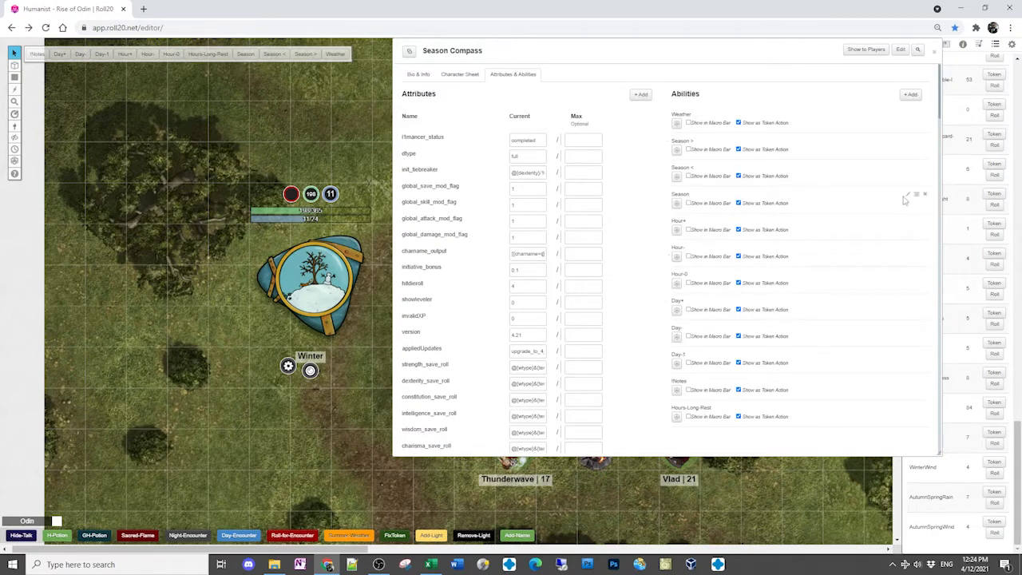
pyautogui.click(908, 196)
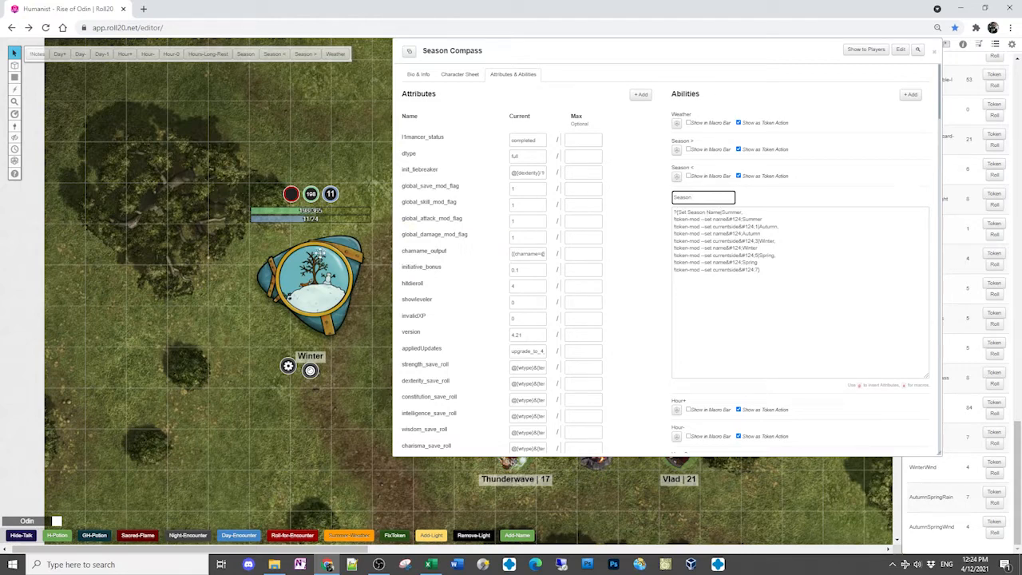
pyautogui.click(248, 55)
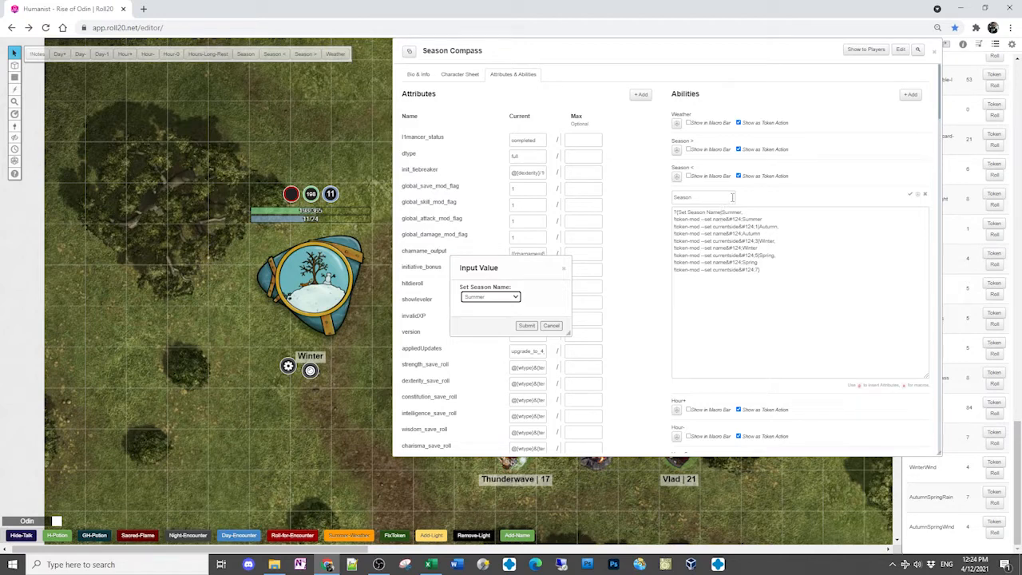
pyautogui.click(514, 302)
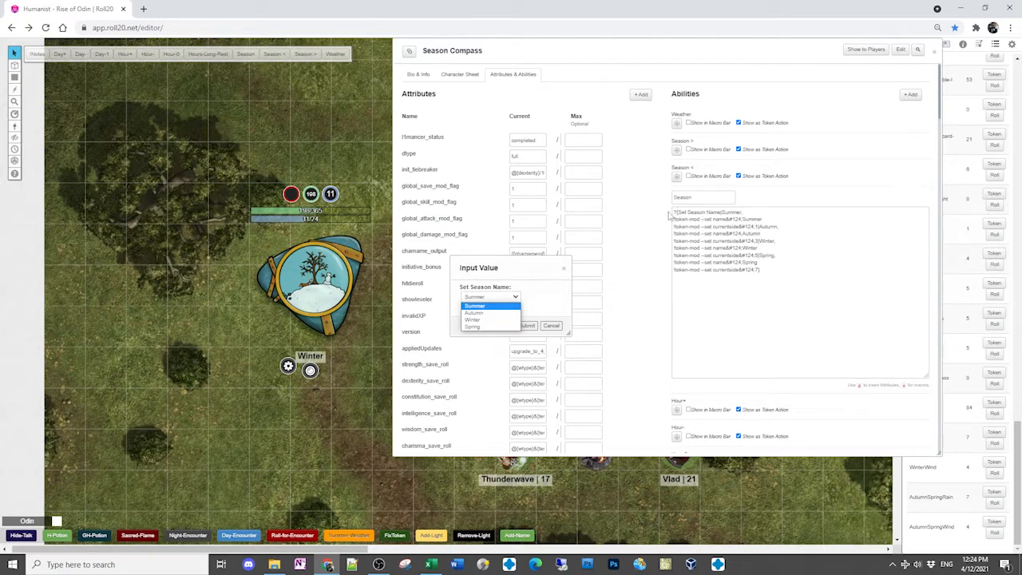
# Examine the currentside command of the Season < ability and close its editor
pyautogui.click(907, 170)
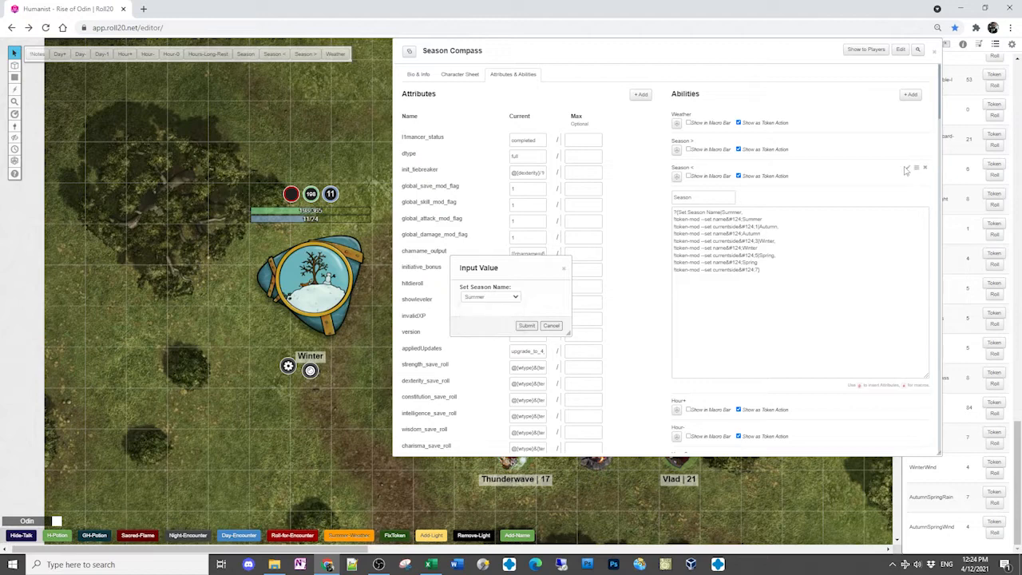
pyautogui.click(906, 170)
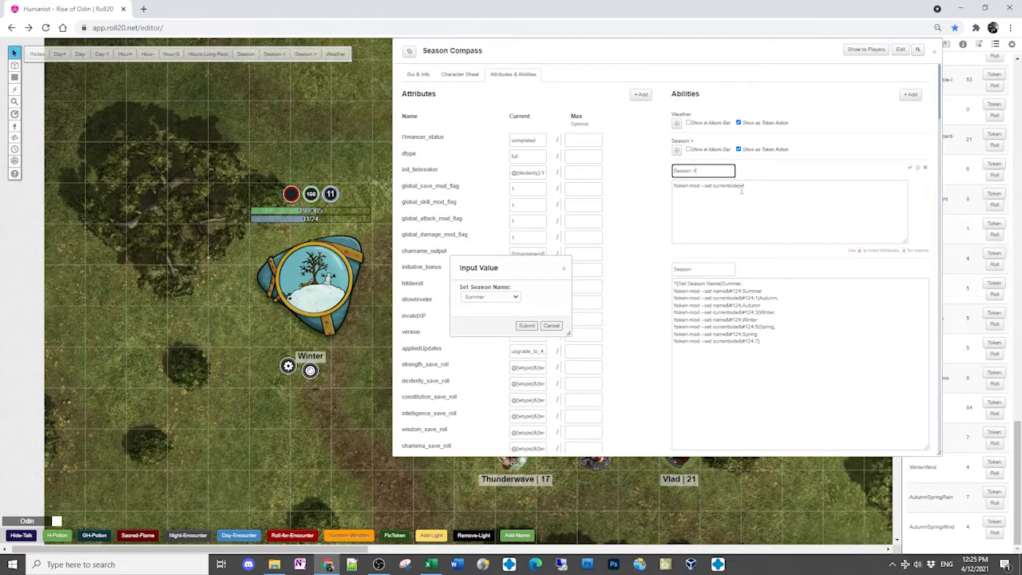
pyautogui.click(909, 167)
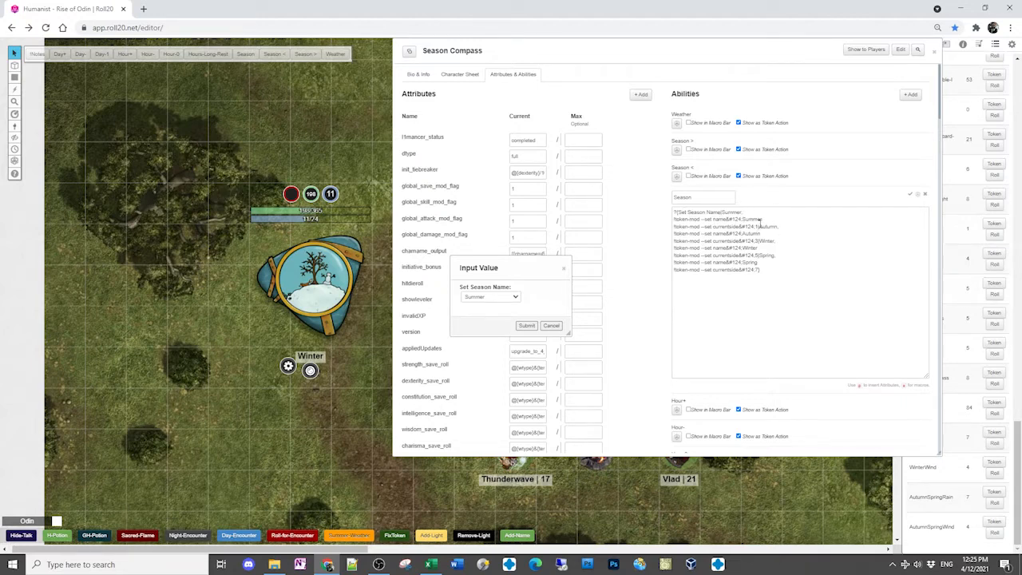
# Set the season name to Summer in the open Season query and close the Season ability's editor
pyautogui.click(512, 296)
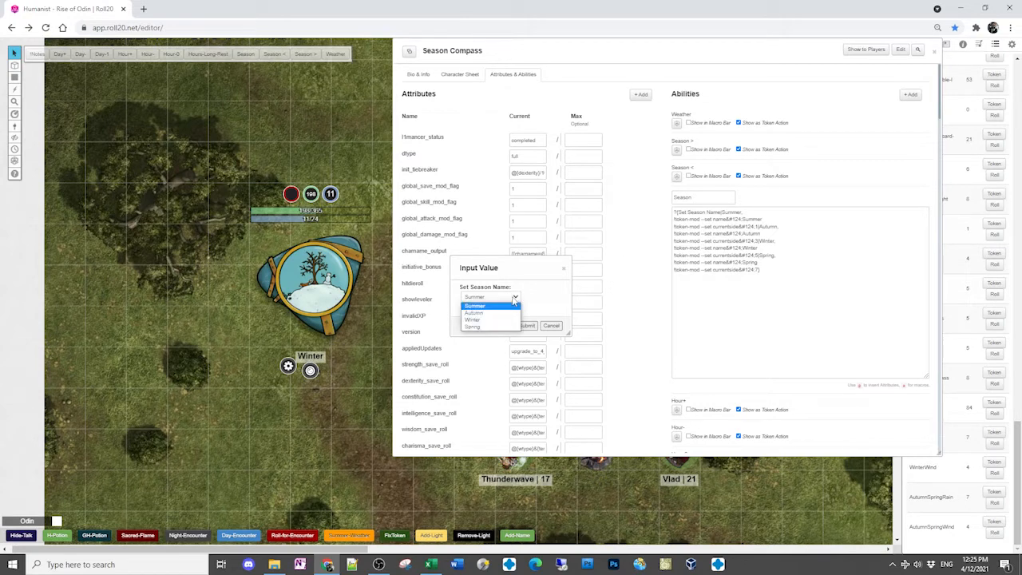
pyautogui.click(480, 308)
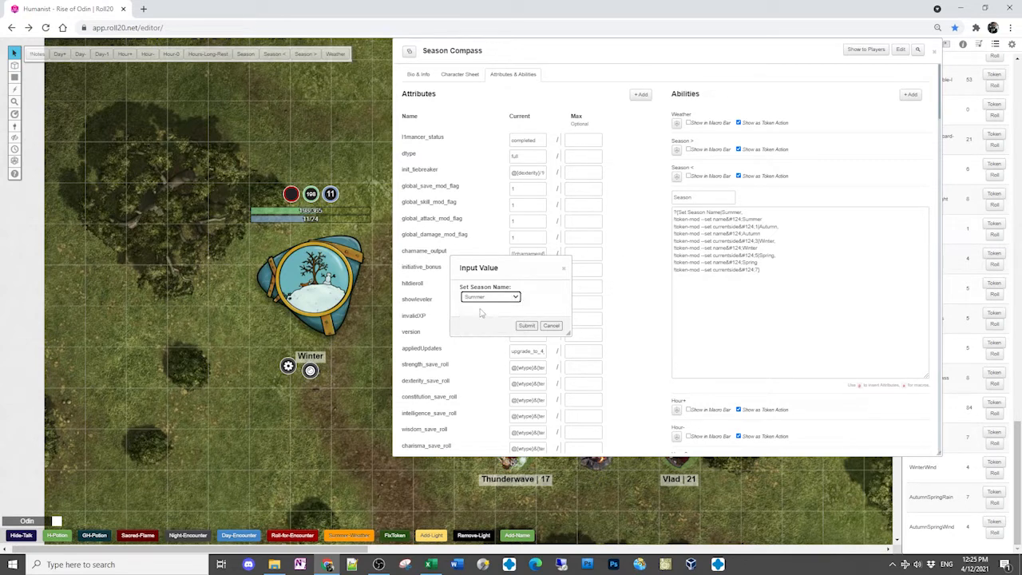
pyautogui.click(526, 325)
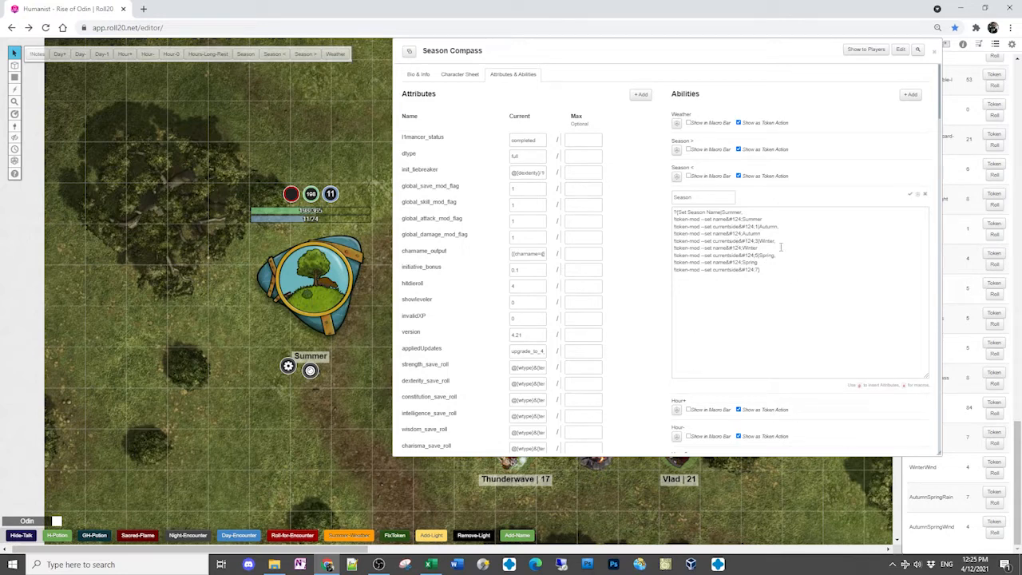
pyautogui.click(911, 195)
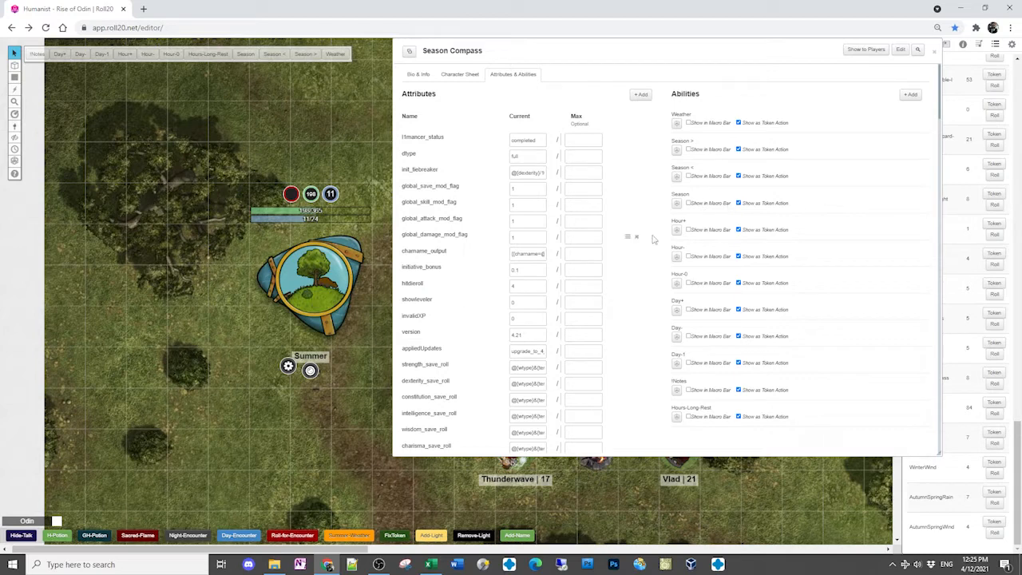
# Open the Weather ability for editing and show the chat log, keeping the Season Compass sheet clear of it
pyautogui.moveTo(803, 122)
pyautogui.click(908, 118)
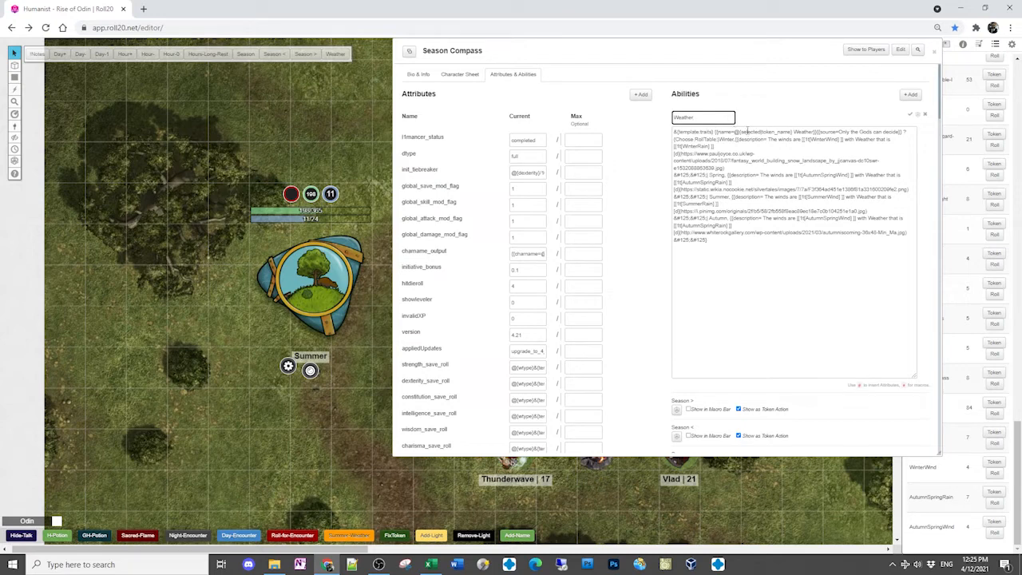
pyautogui.click(747, 131)
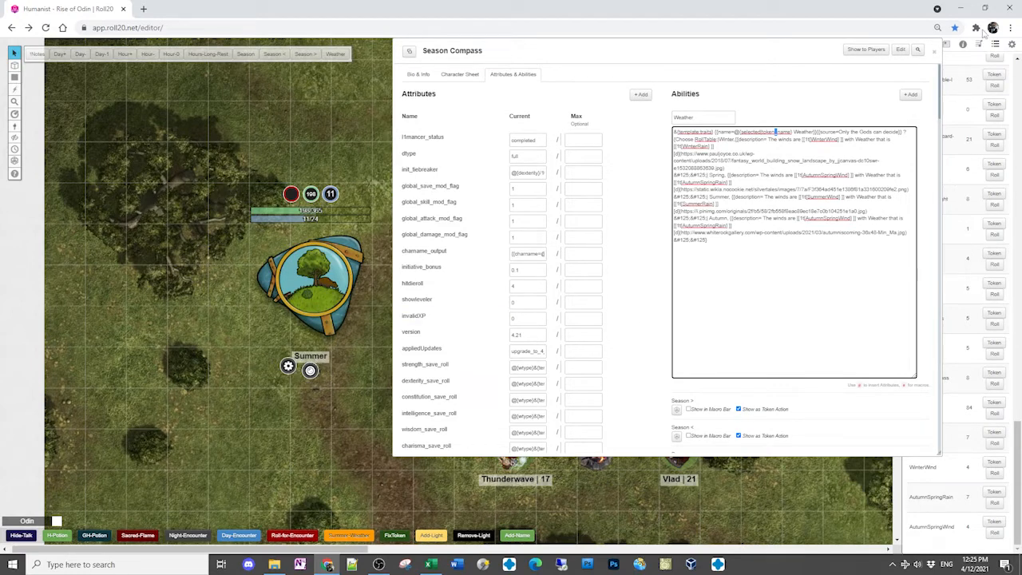
pyautogui.moveTo(865, 56); pyautogui.dragTo(812, 55)
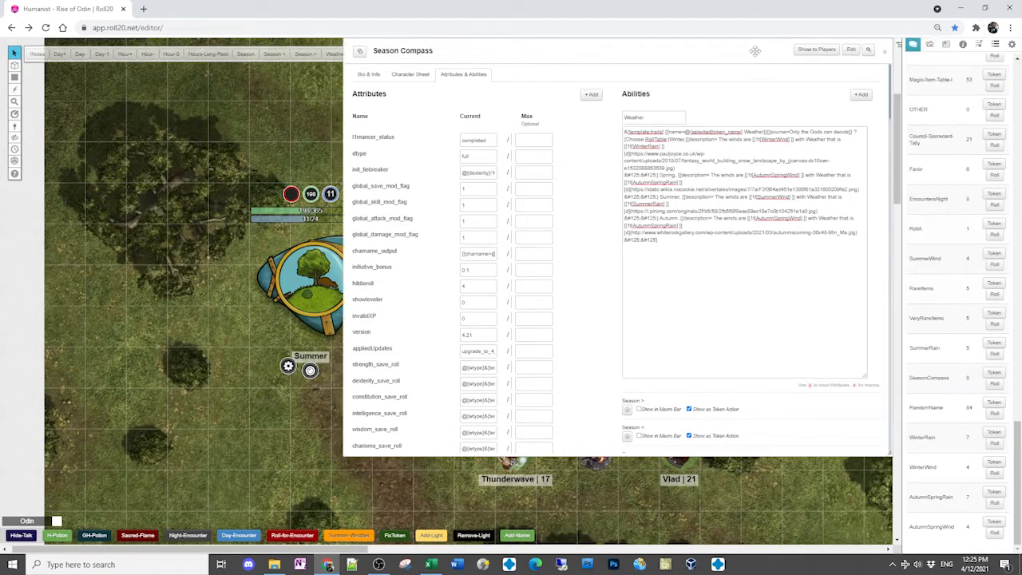
pyautogui.click(913, 44)
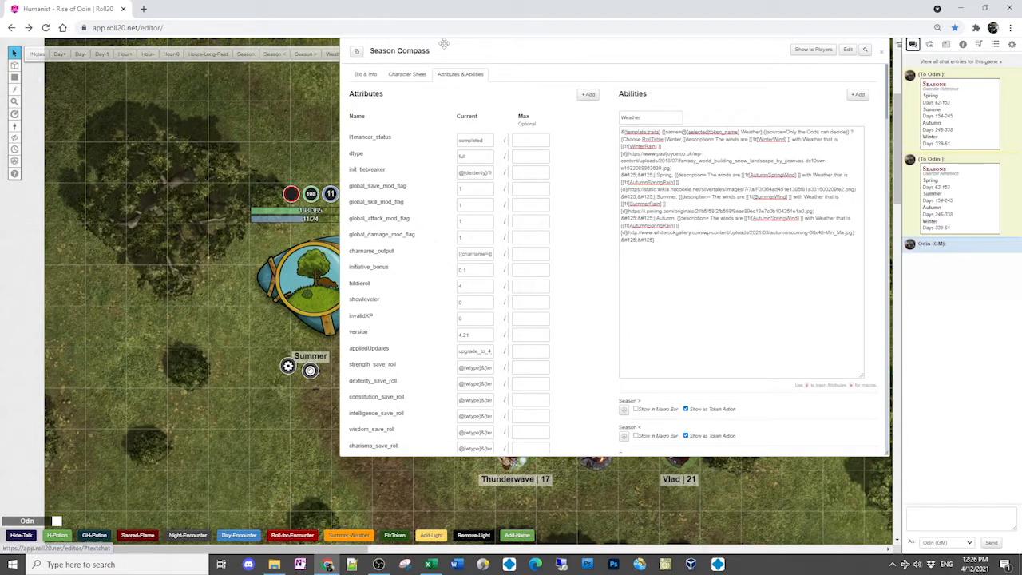
pyautogui.moveTo(449, 51); pyautogui.dragTo(325, 119)
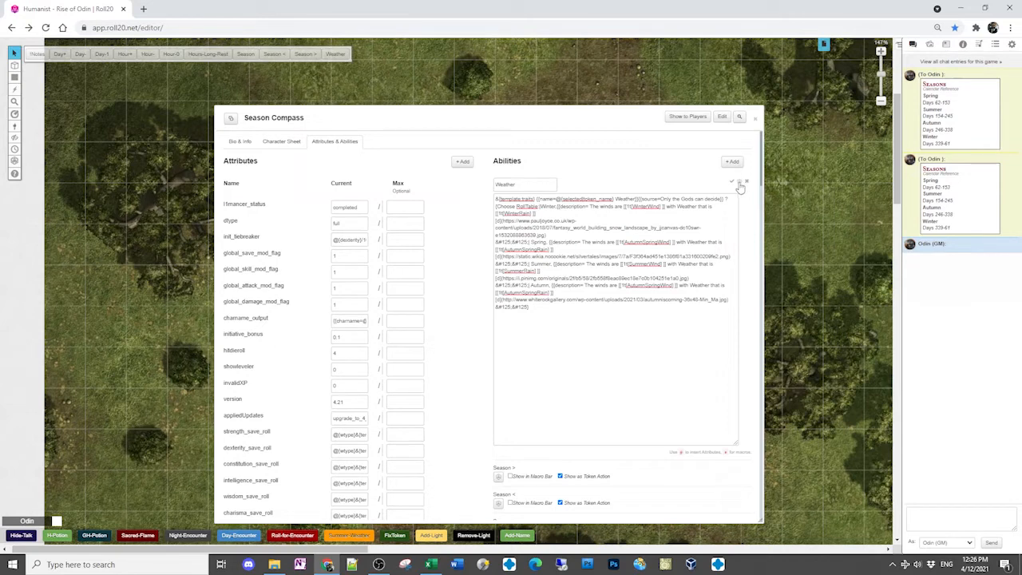
# Run the Weather ability with the Summer roll table and run it again with the Winter roll table
pyautogui.click(745, 184)
pyautogui.click(515, 297)
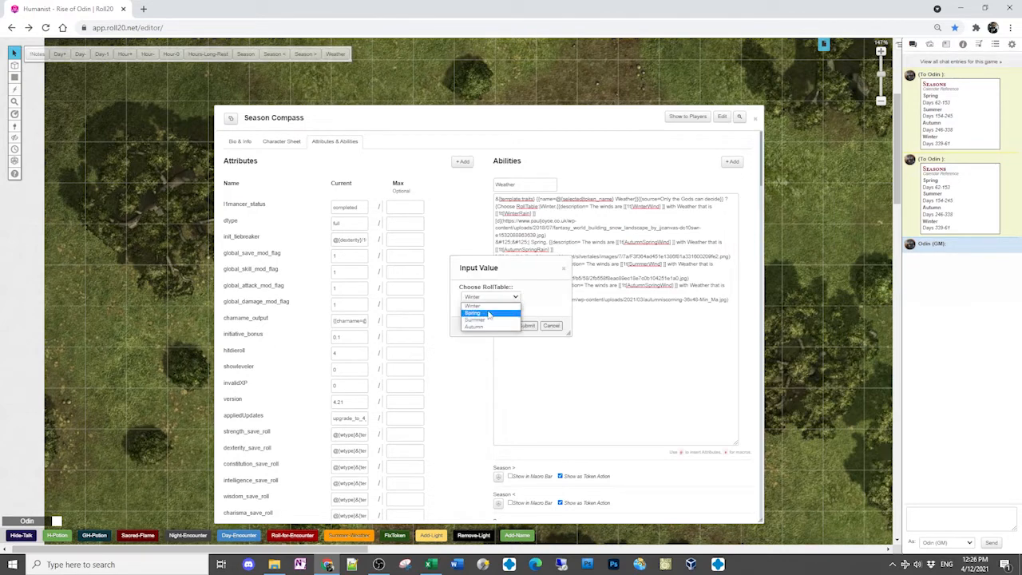
pyautogui.click(491, 313)
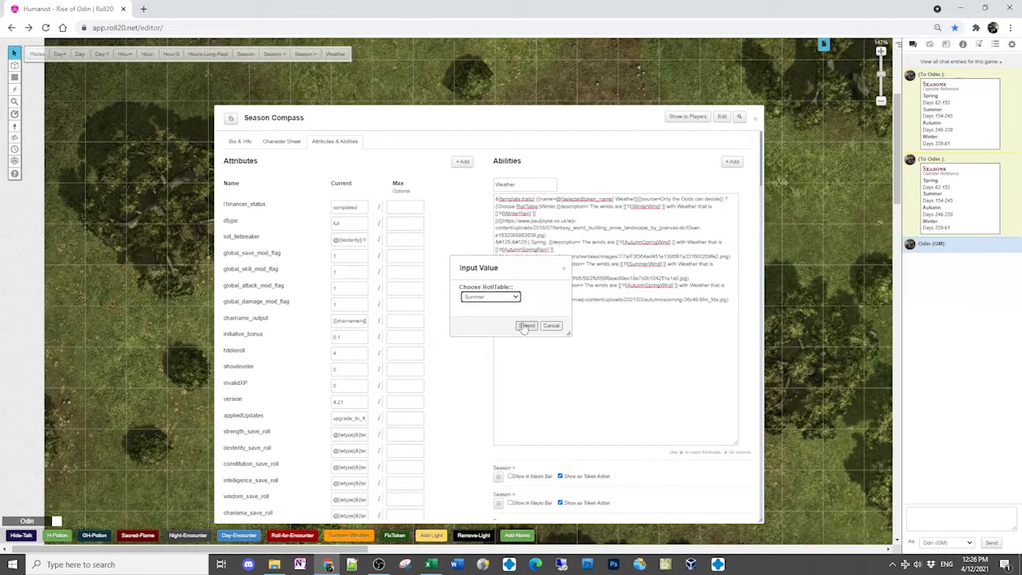
pyautogui.click(526, 325)
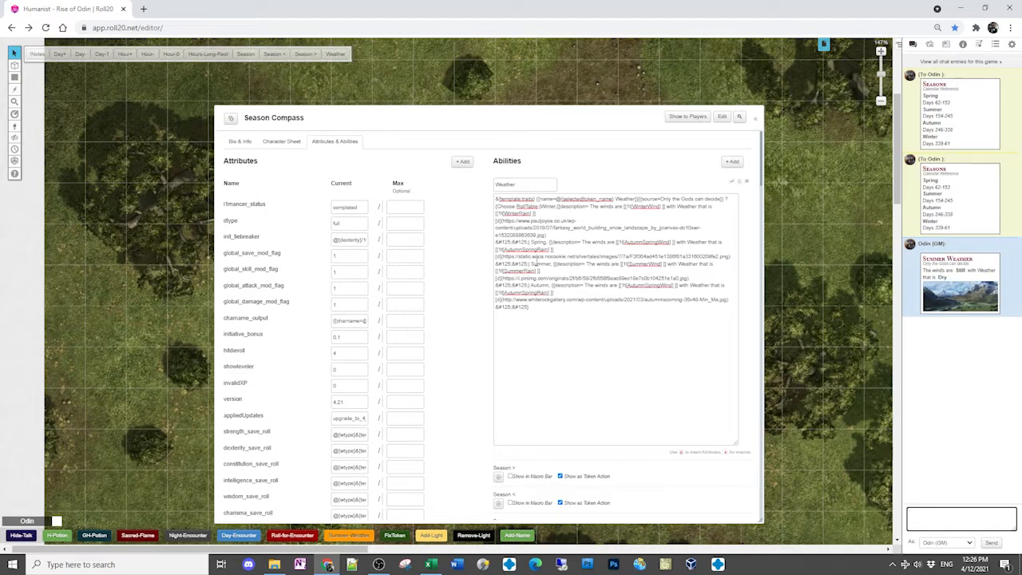
pyautogui.click(745, 183)
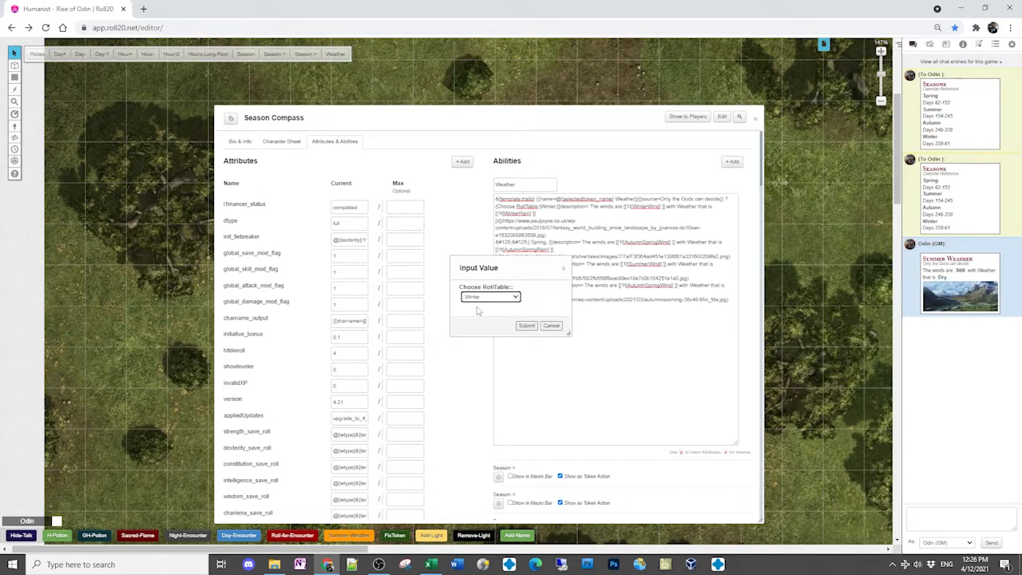
pyautogui.click(526, 325)
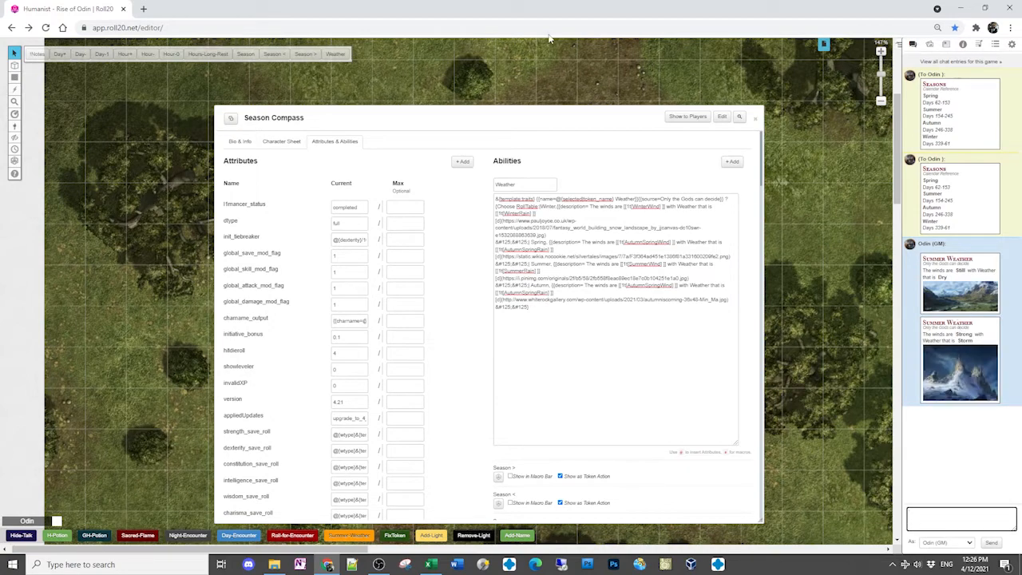
# Open the WinterRain rollable table and examine the weights of its Dry, Light Rain, Heavy Rain and Snow Storm items
pyautogui.moveTo(501, 112); pyautogui.dragTo(456, 78)
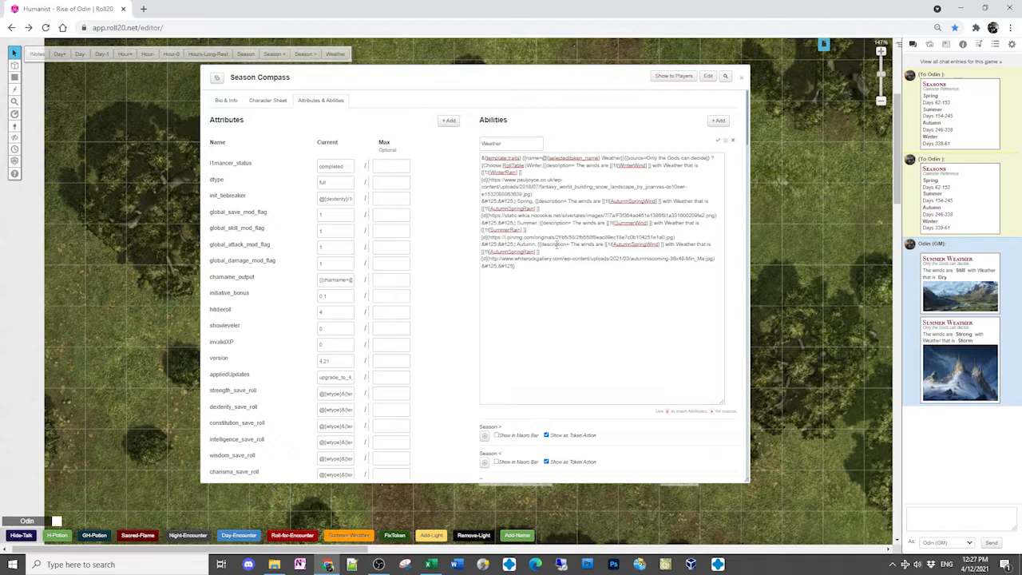
pyautogui.click(996, 44)
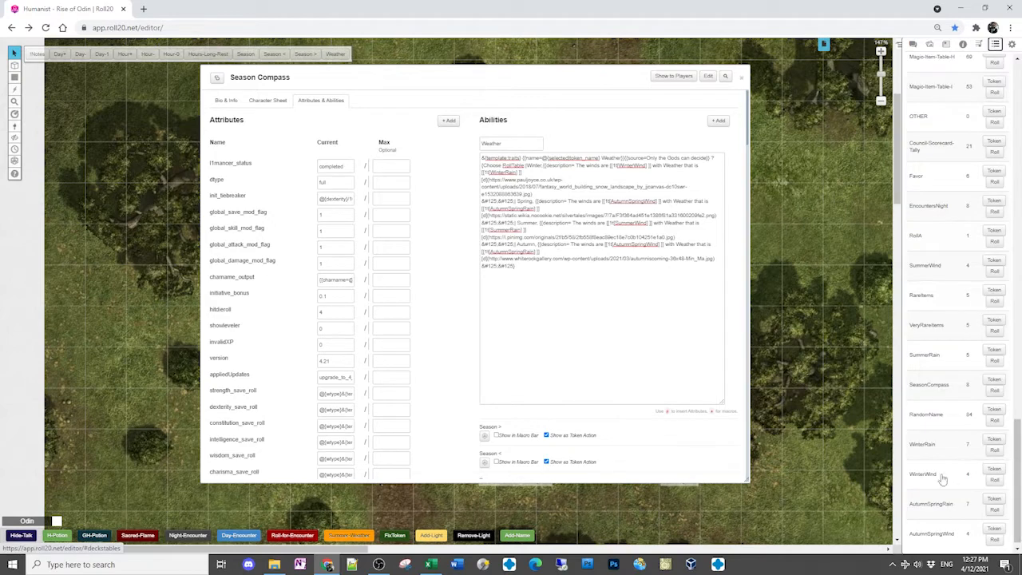
pyautogui.click(922, 445)
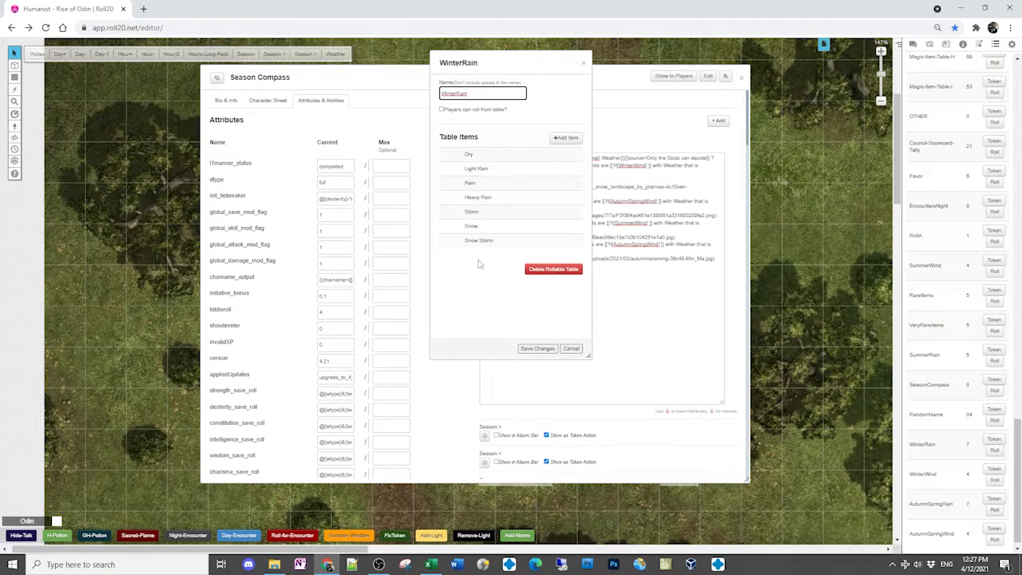
pyautogui.click(479, 159)
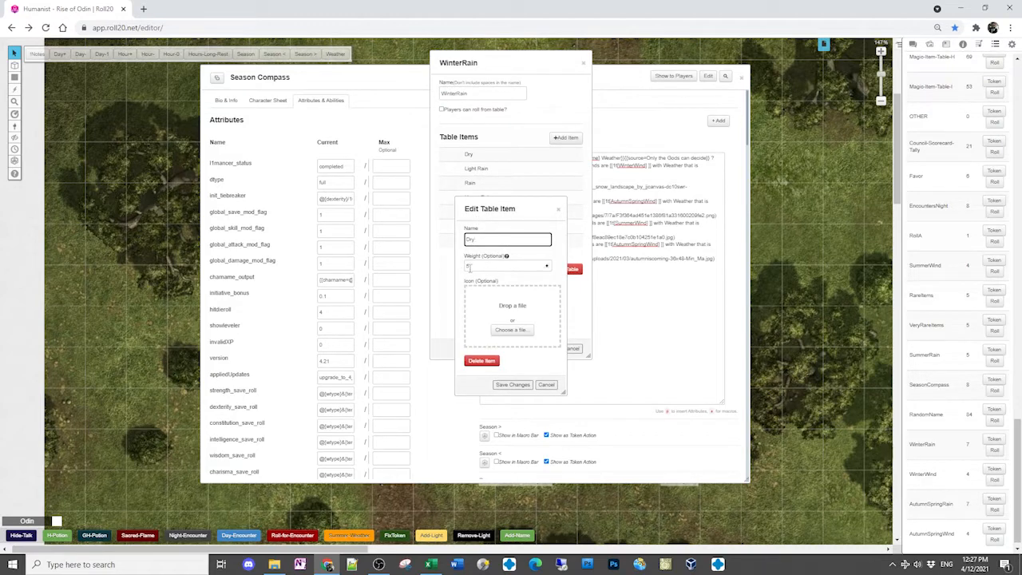
pyautogui.click(546, 384)
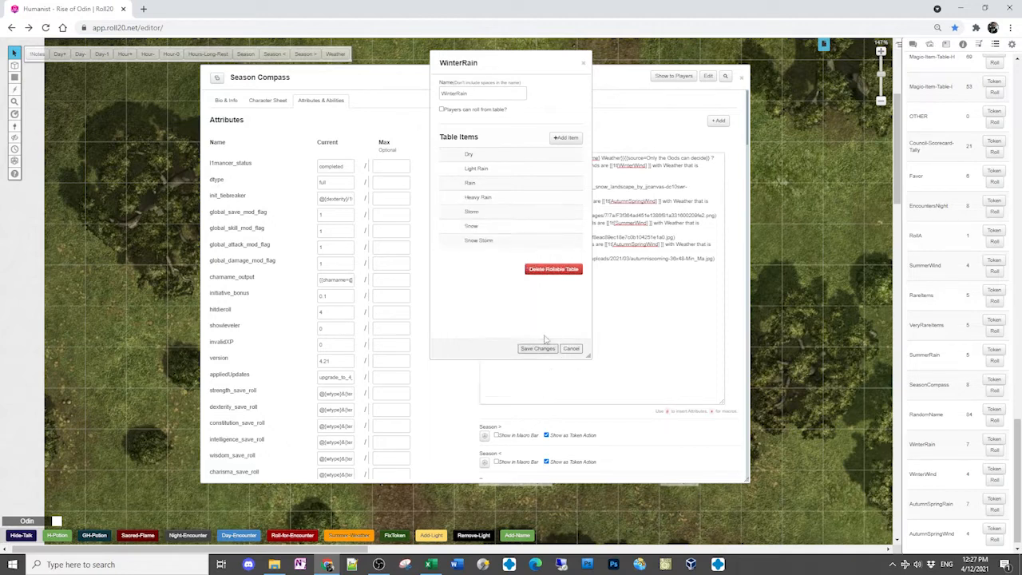
pyautogui.click(484, 170)
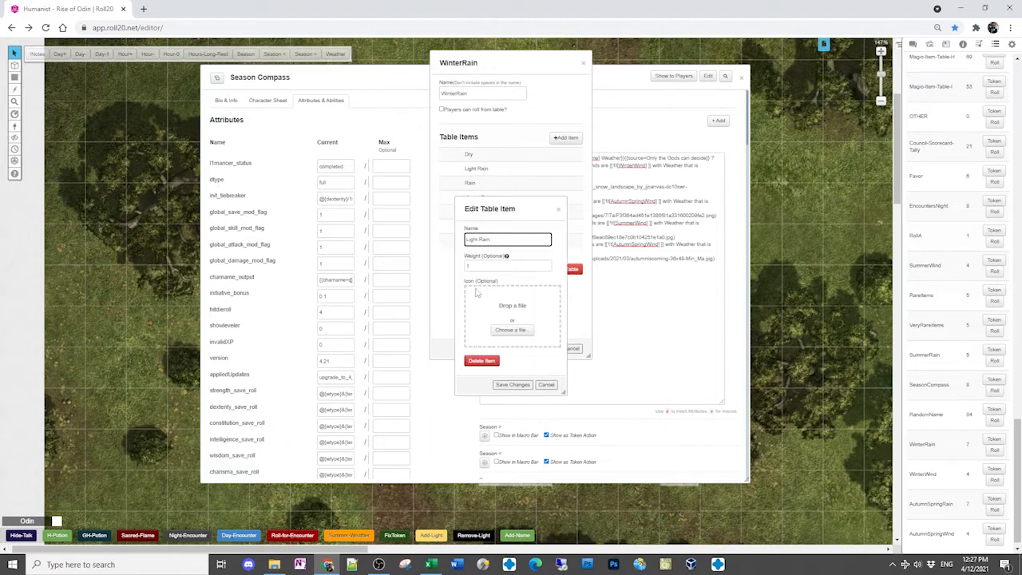
pyautogui.click(547, 385)
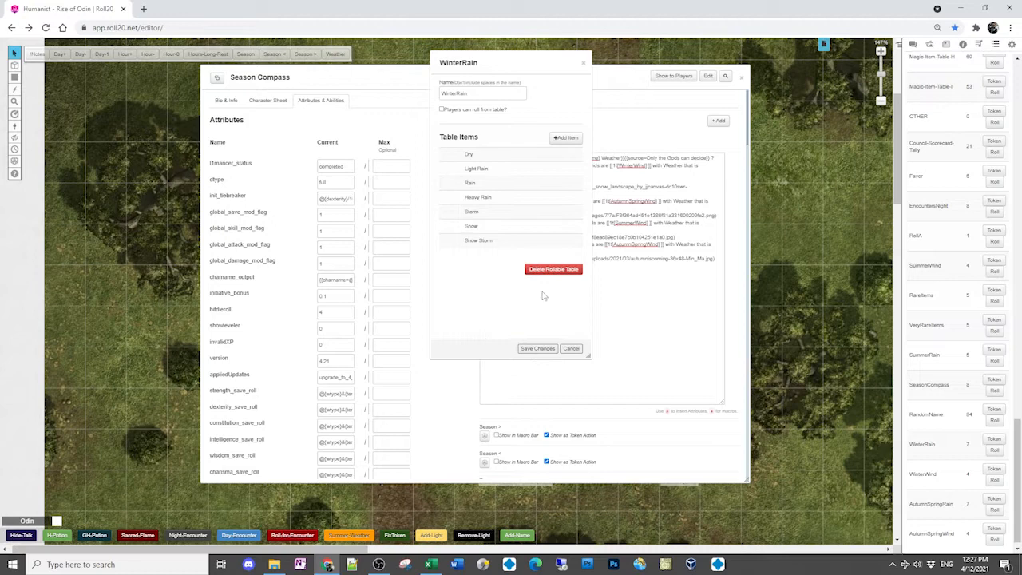
pyautogui.click(476, 201)
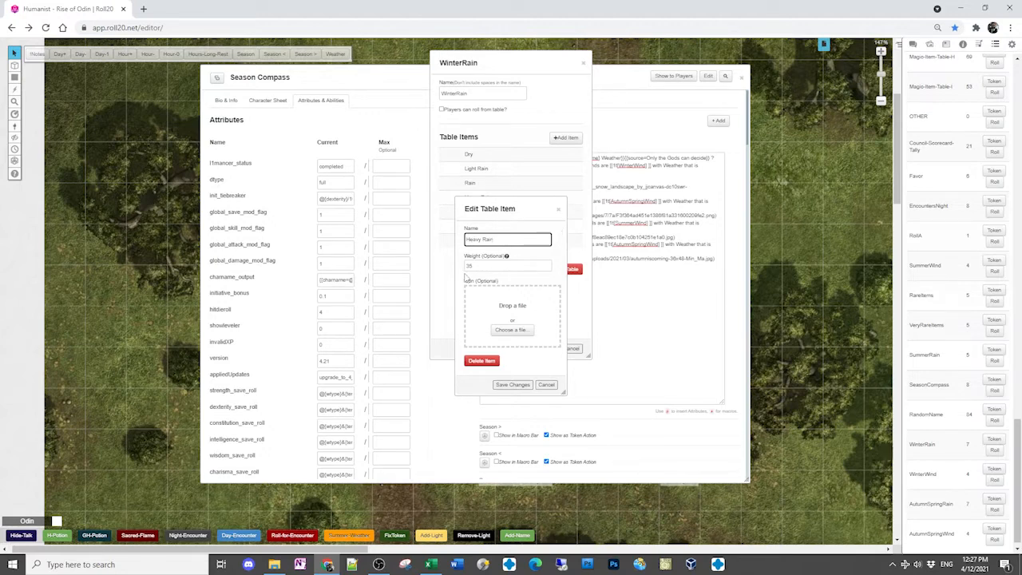
pyautogui.click(546, 384)
pyautogui.click(470, 158)
pyautogui.click(558, 388)
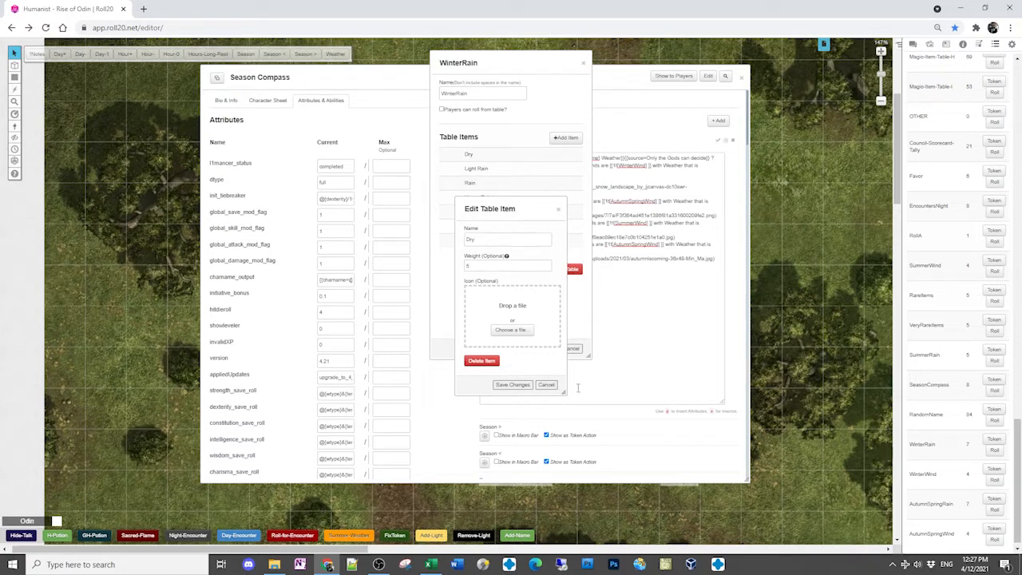
pyautogui.click(547, 384)
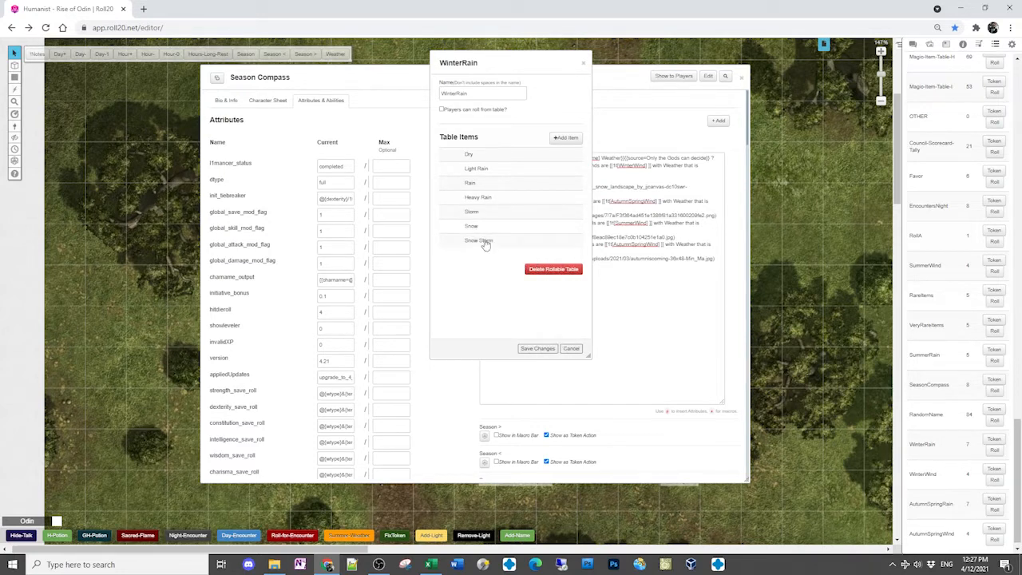
pyautogui.click(482, 241)
pyautogui.click(546, 384)
# Set the weight of WinterRain's Light Rain item to 55 and save the item and the table
pyautogui.click(482, 171)
pyautogui.press('Tab')
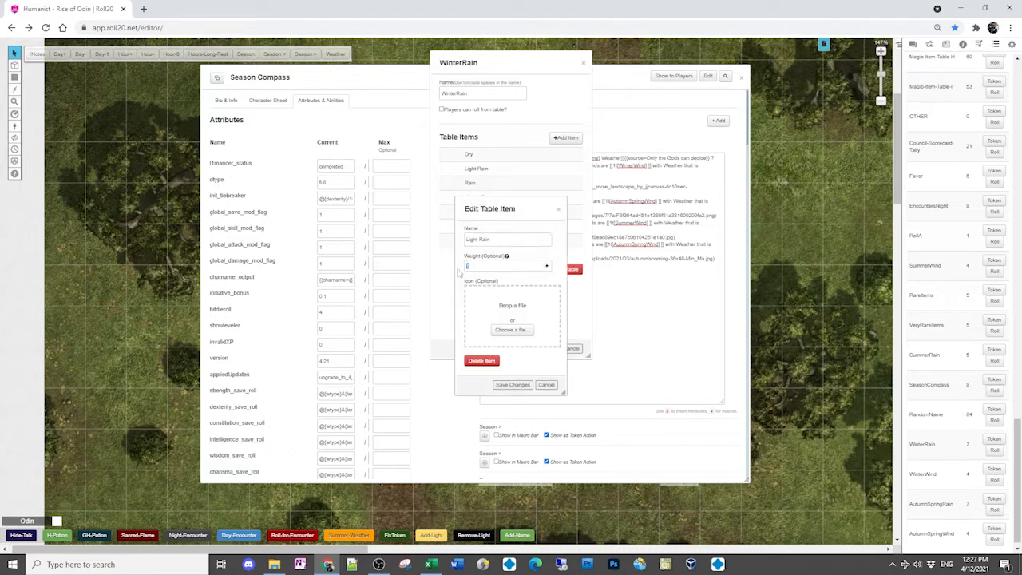
pyautogui.write('55')
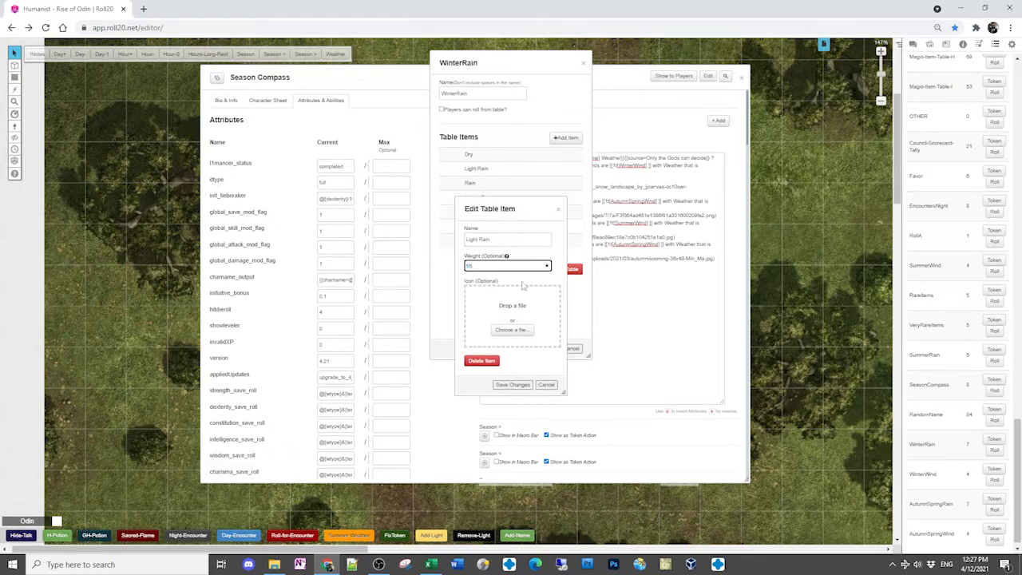
pyautogui.click(511, 385)
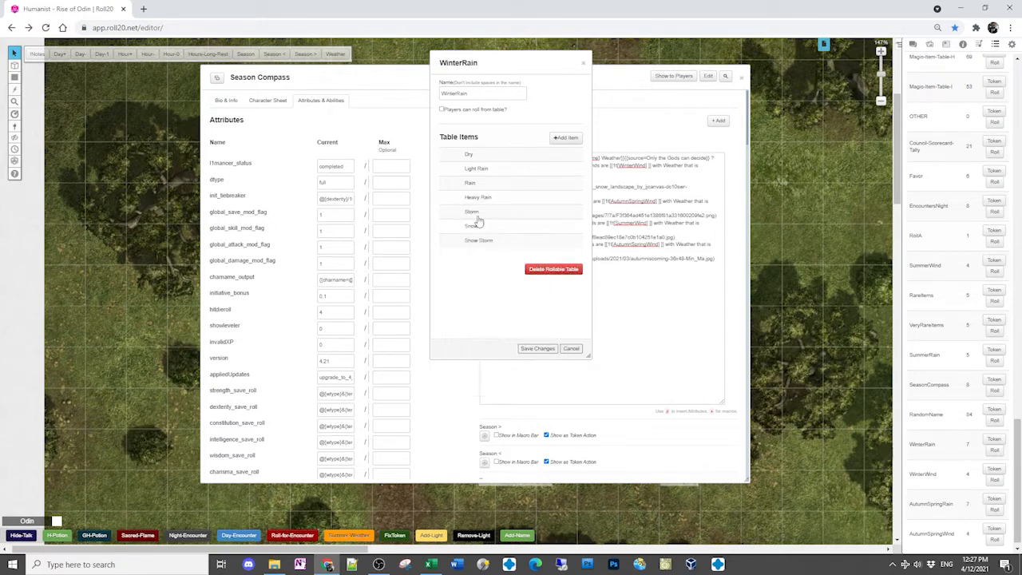
pyautogui.click(539, 349)
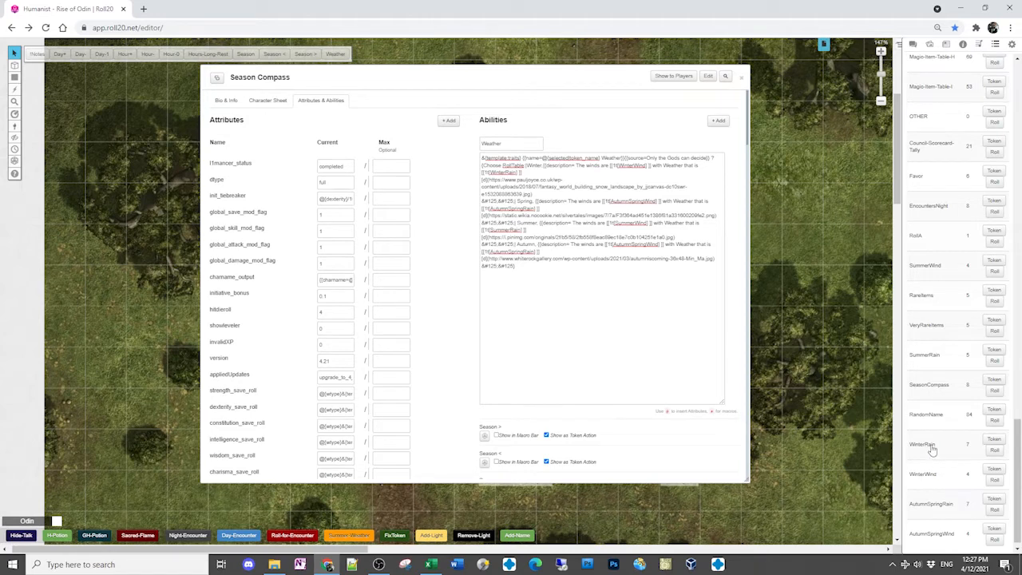
# Open the AutumnSpringRain rollable table and examine the weights of its Freak Snow, Heatwave, Light Rain and Dry items
pyautogui.click(932, 504)
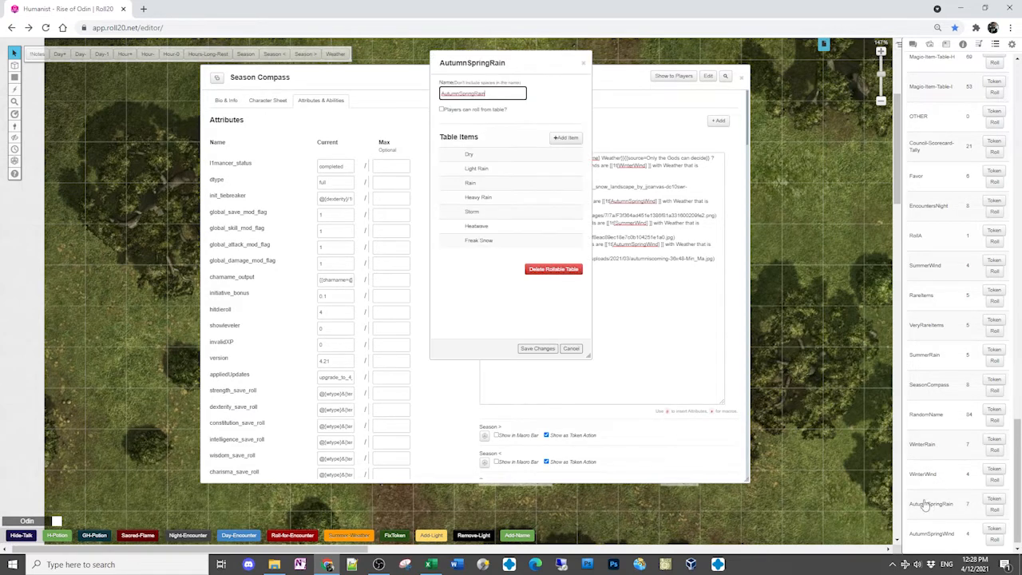
pyautogui.click(479, 240)
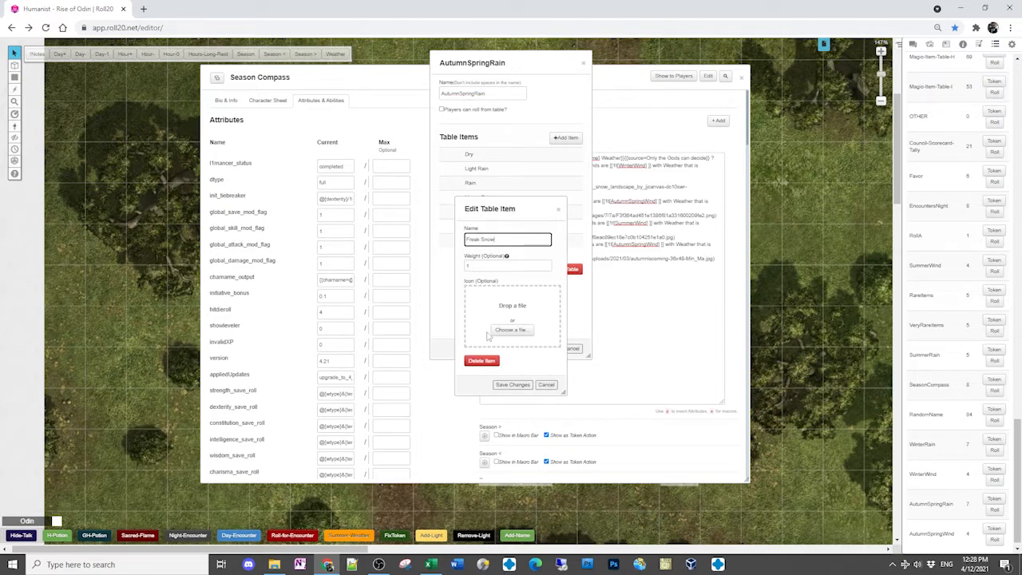
pyautogui.click(546, 384)
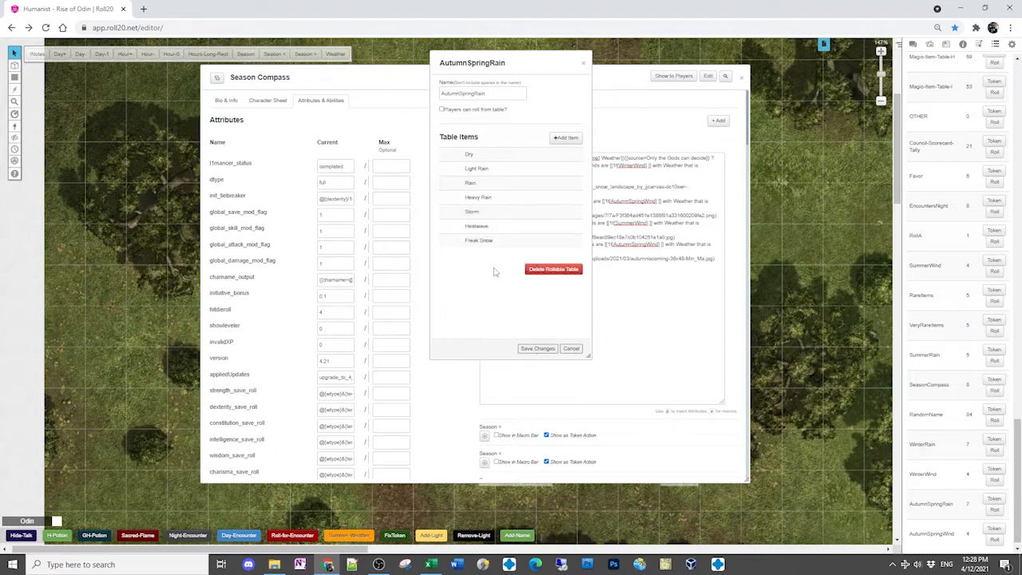
pyautogui.click(483, 230)
pyautogui.click(546, 384)
pyautogui.click(476, 171)
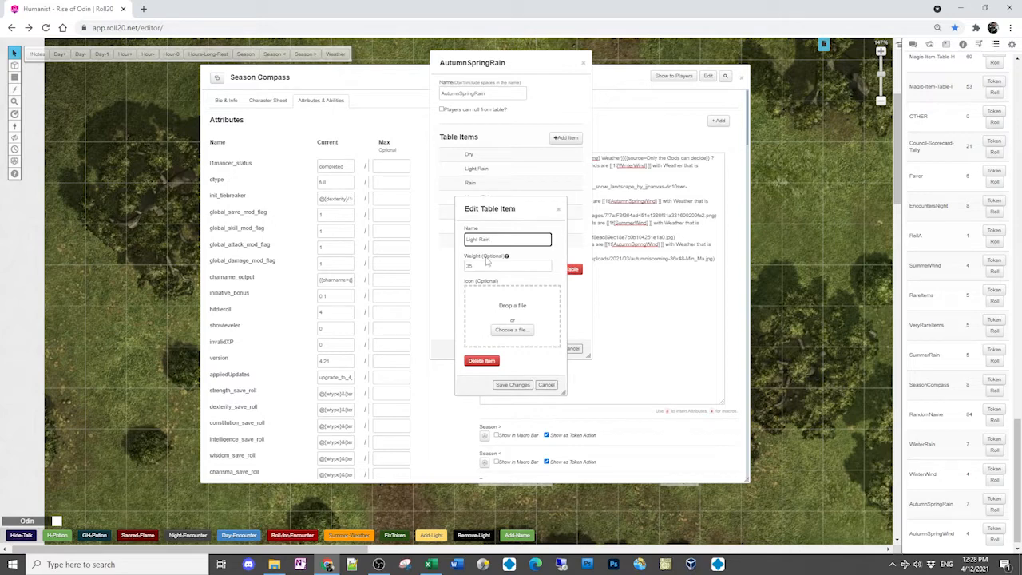
pyautogui.click(547, 384)
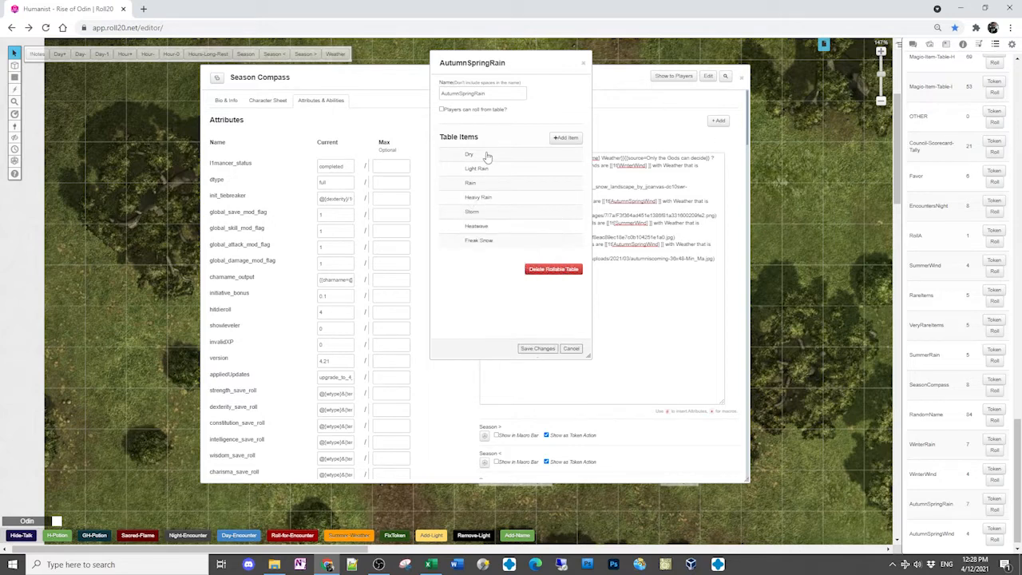
pyautogui.click(486, 157)
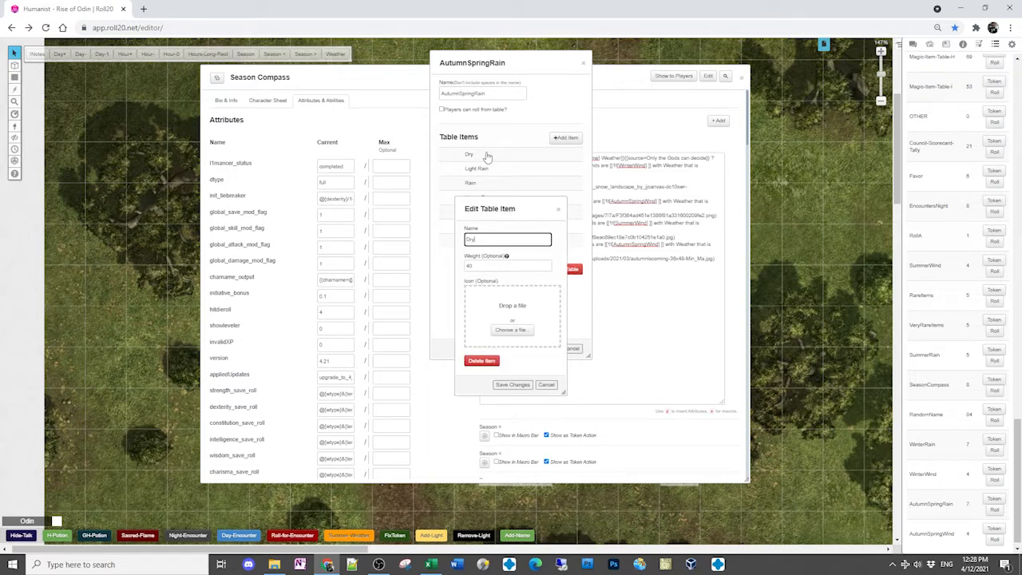
pyautogui.click(547, 384)
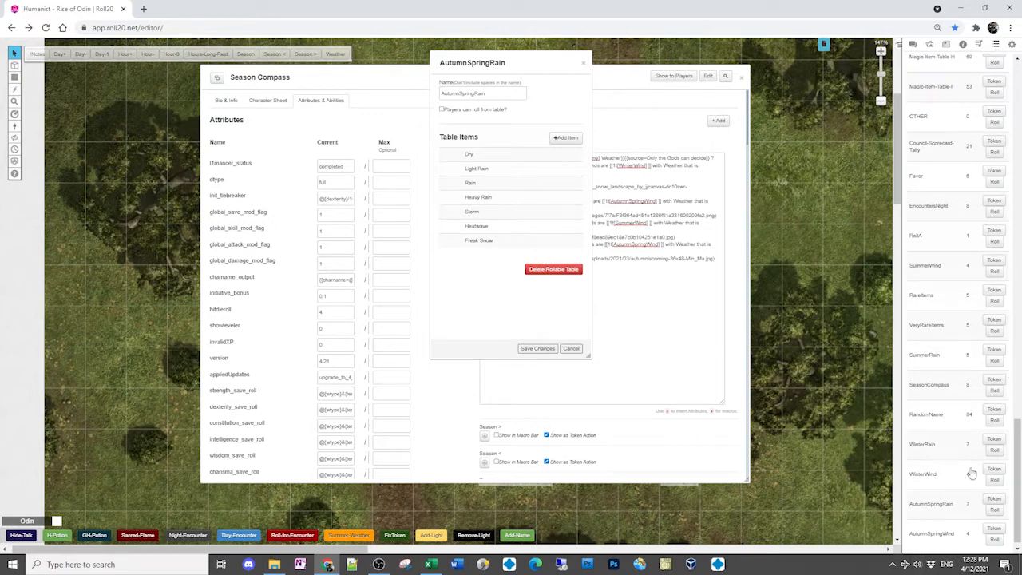
# Open the WinterWind rollable table and examine the weights of its Extreme and Strong items
pyautogui.click(924, 478)
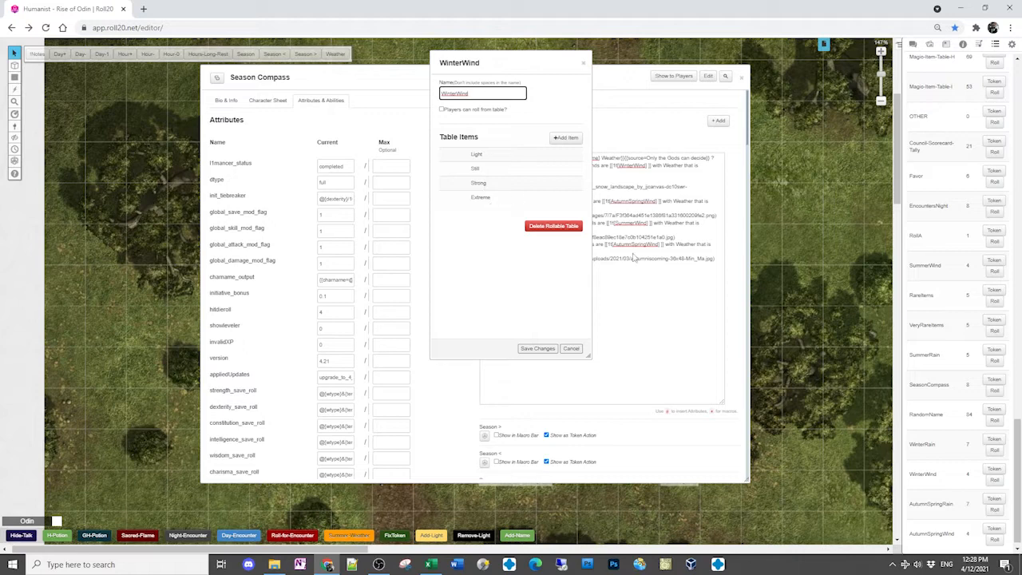
pyautogui.click(483, 197)
pyautogui.click(547, 384)
pyautogui.click(479, 183)
pyautogui.click(546, 384)
# Open the SummerWind rollable table and examine the weights of its Strong, Extreme, Light and Still items
pyautogui.click(926, 266)
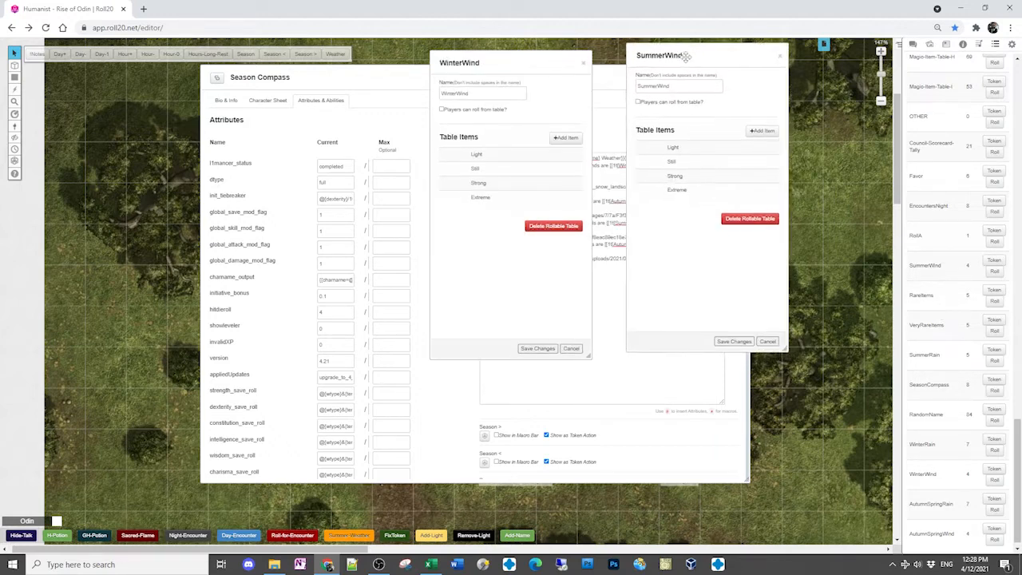
pyautogui.click(669, 187)
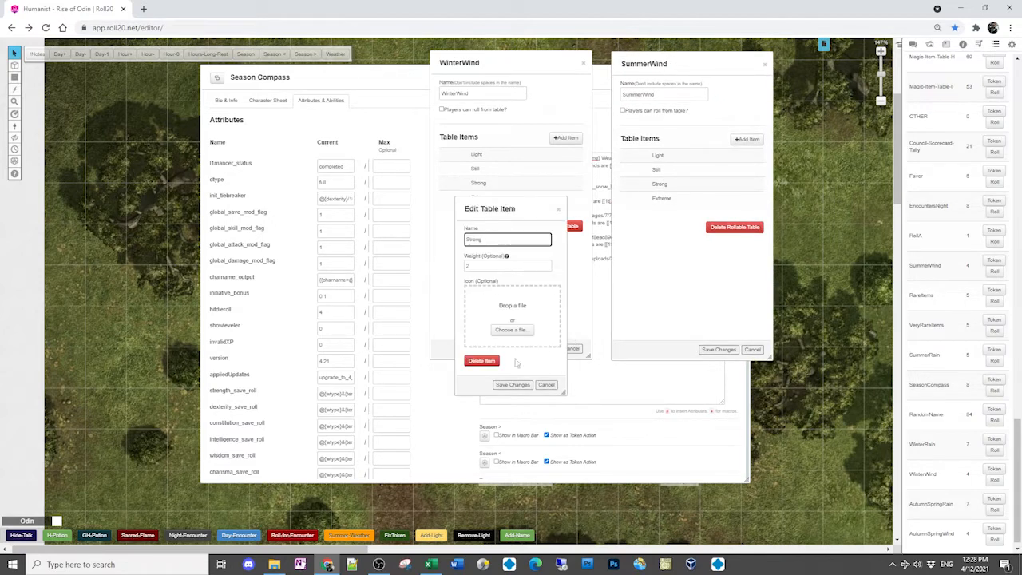
pyautogui.click(547, 384)
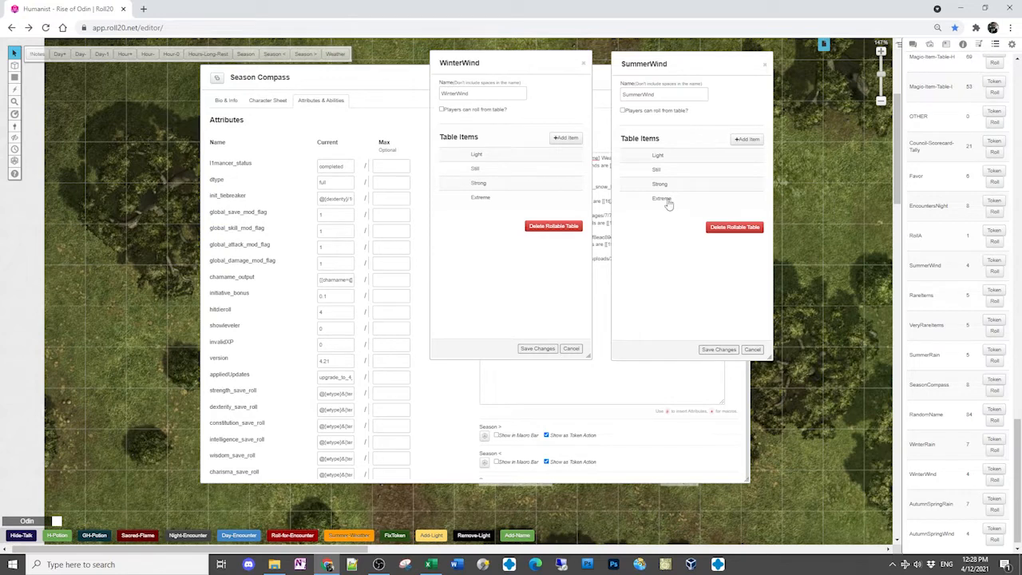
pyautogui.click(667, 198)
pyautogui.click(546, 384)
pyautogui.click(673, 159)
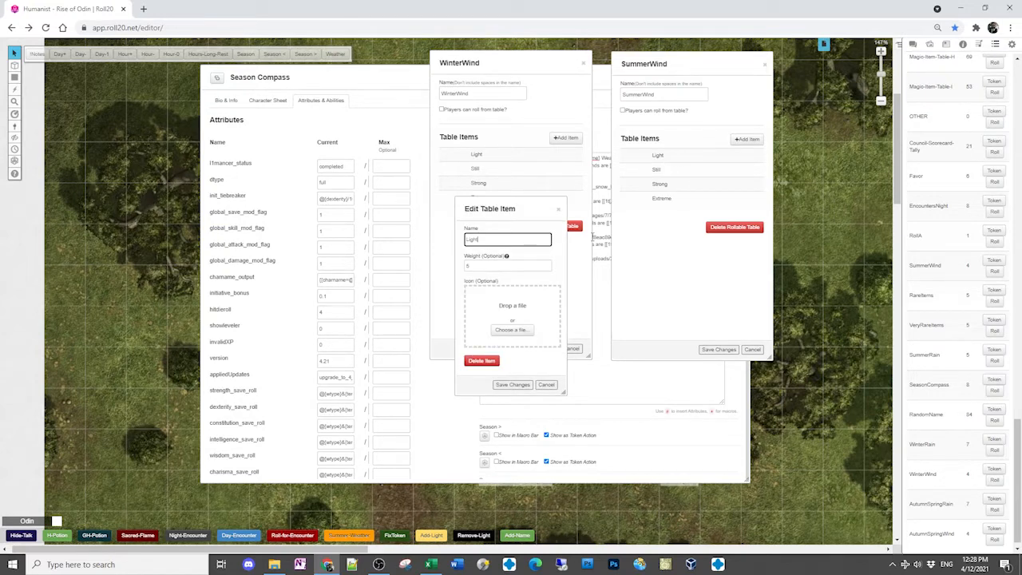
pyautogui.click(545, 386)
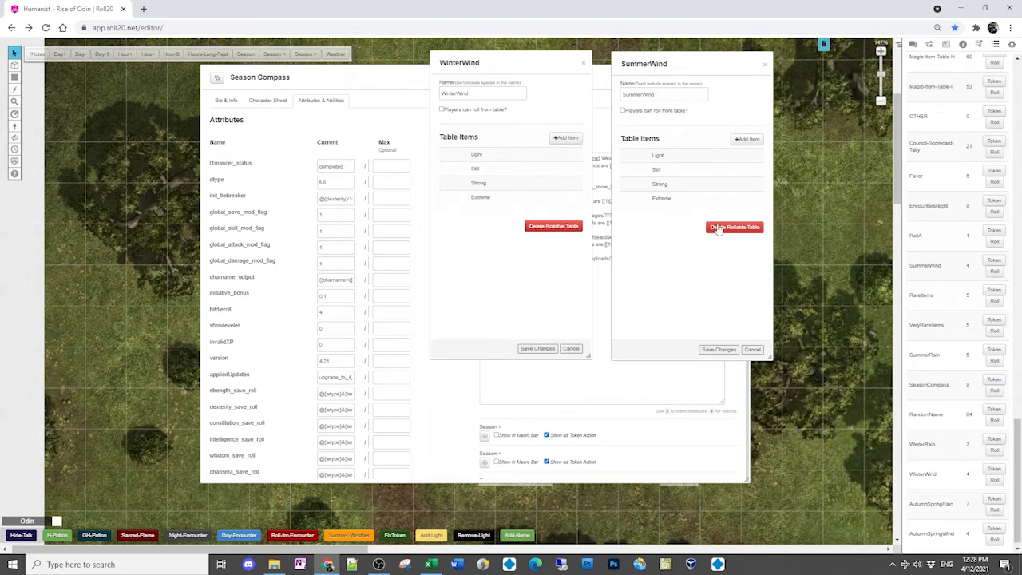
pyautogui.click(687, 171)
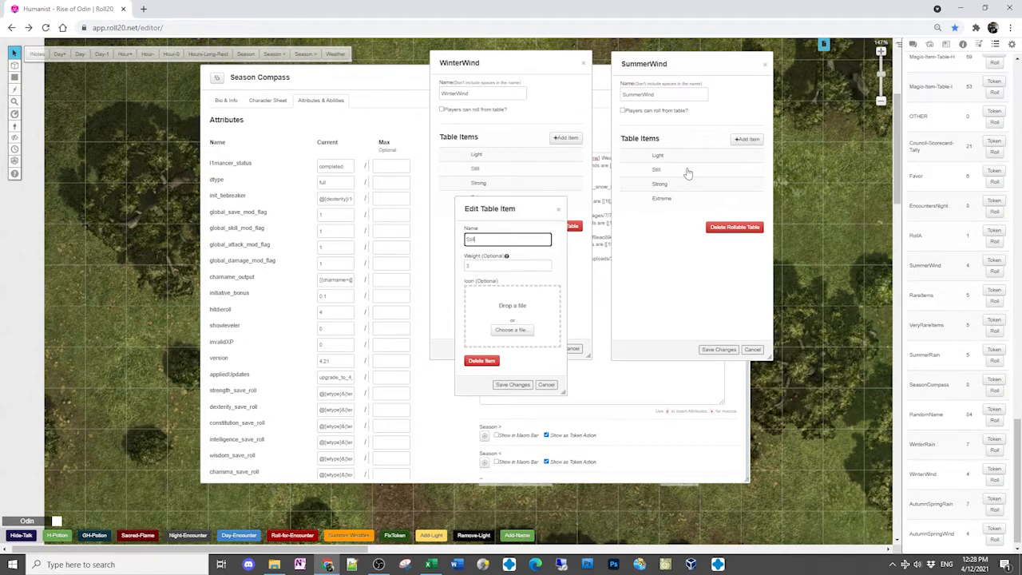
pyautogui.click(546, 384)
# Edit the weights of SummerWind's Still and Light items and save each item
pyautogui.click(672, 170)
pyautogui.press('Tab')
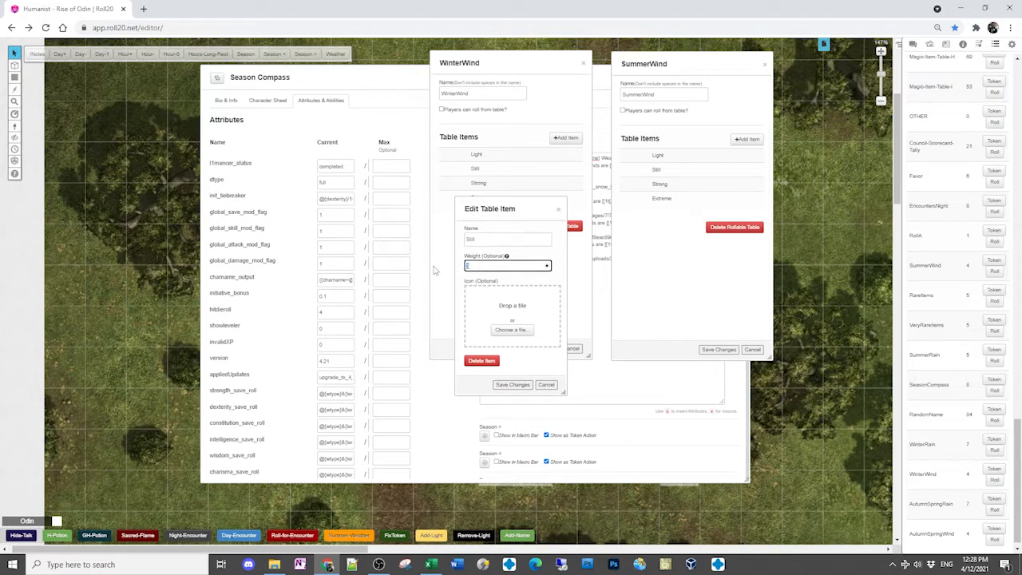
pyautogui.click(523, 384)
pyautogui.click(679, 158)
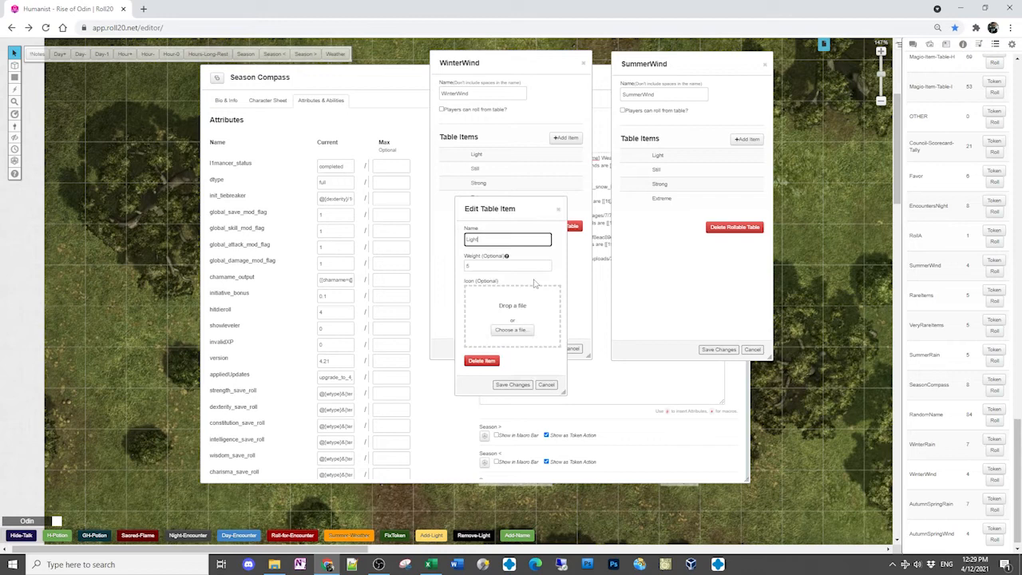
pyautogui.click(489, 265)
pyautogui.click(513, 384)
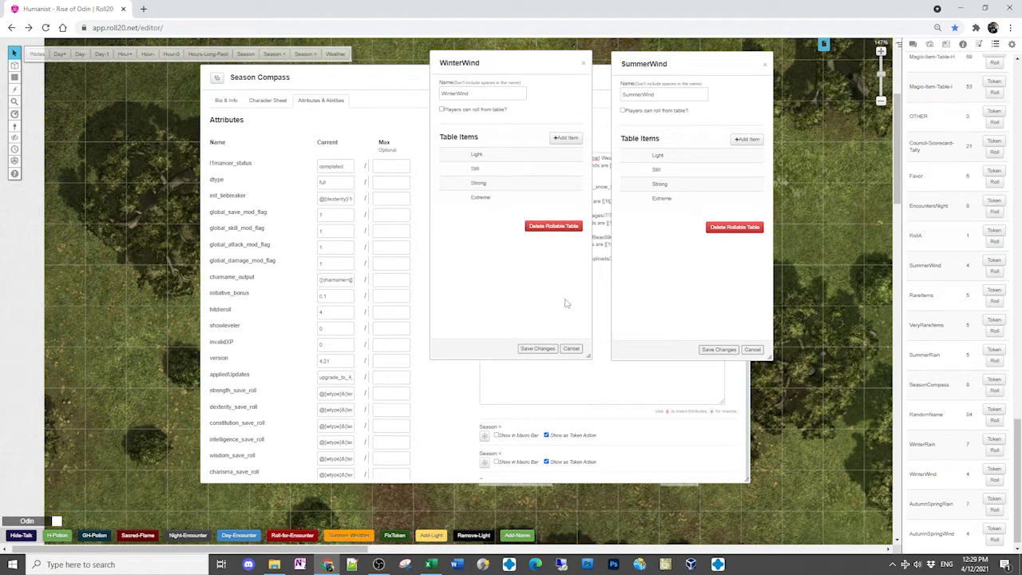
# Edit the weight of SummerWind's Strong item, check and save the Extreme item, and save the table
pyautogui.click(675, 190)
pyautogui.press('Tab')
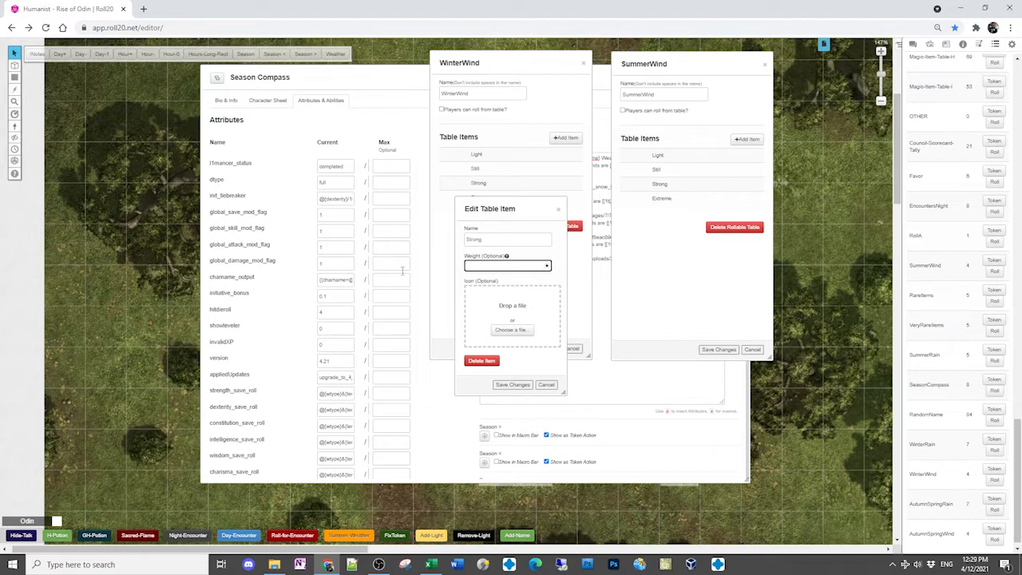
pyautogui.click(513, 384)
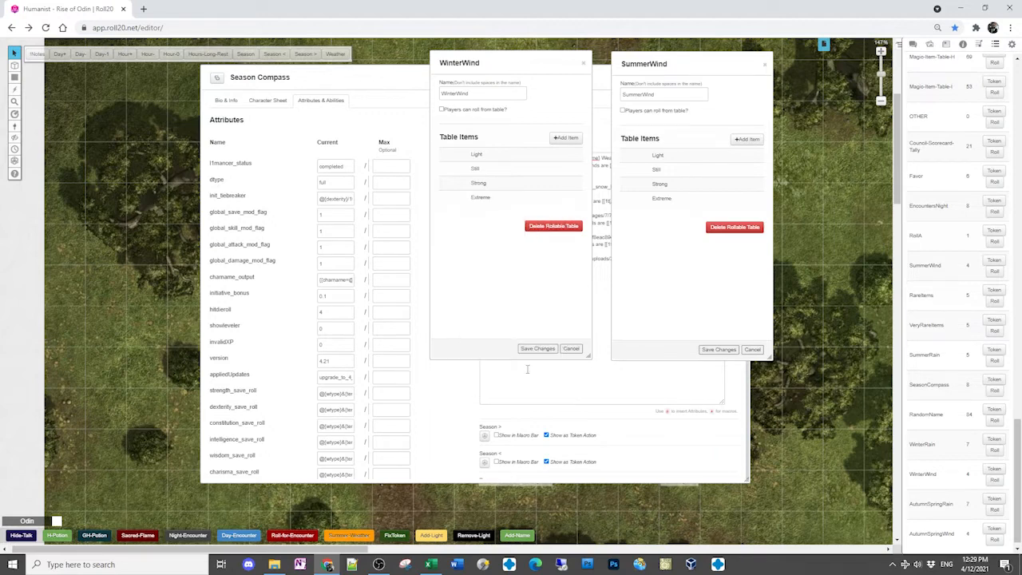
pyautogui.click(660, 199)
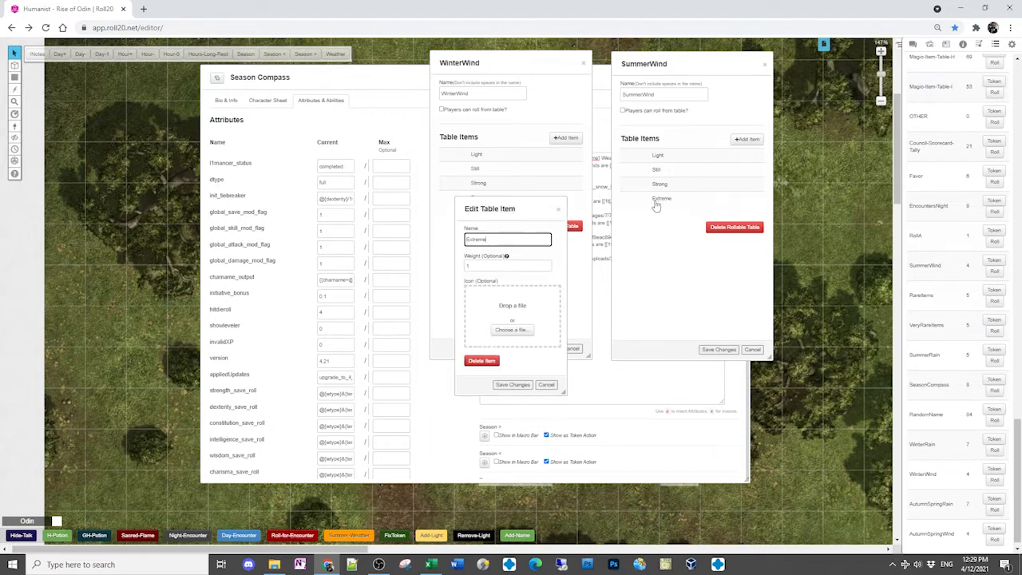
pyautogui.click(505, 384)
pyautogui.click(719, 349)
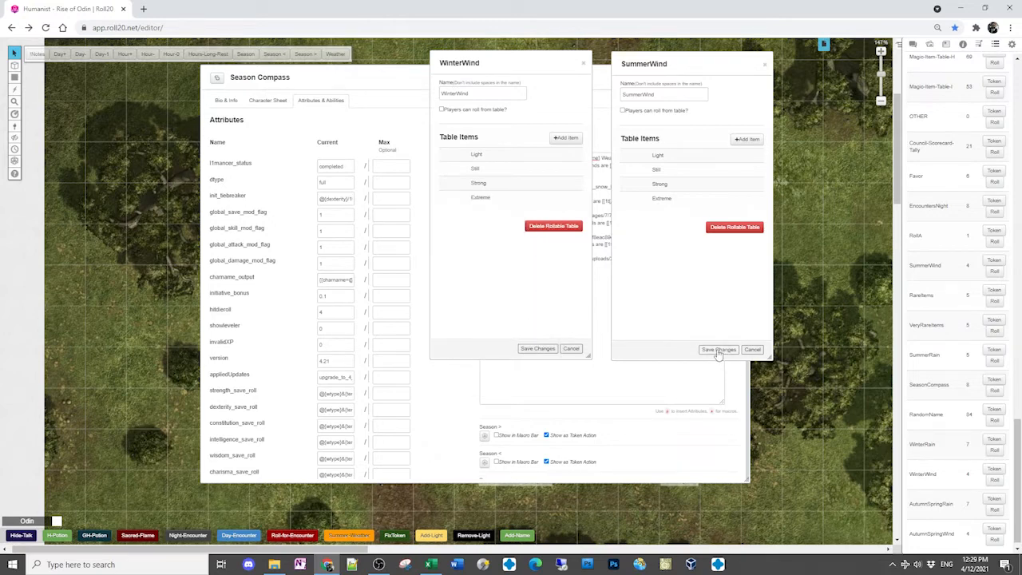
# Save the WinterWind and AutumnSpringRain tables and close the Season Compass character sheet
pyautogui.click(537, 349)
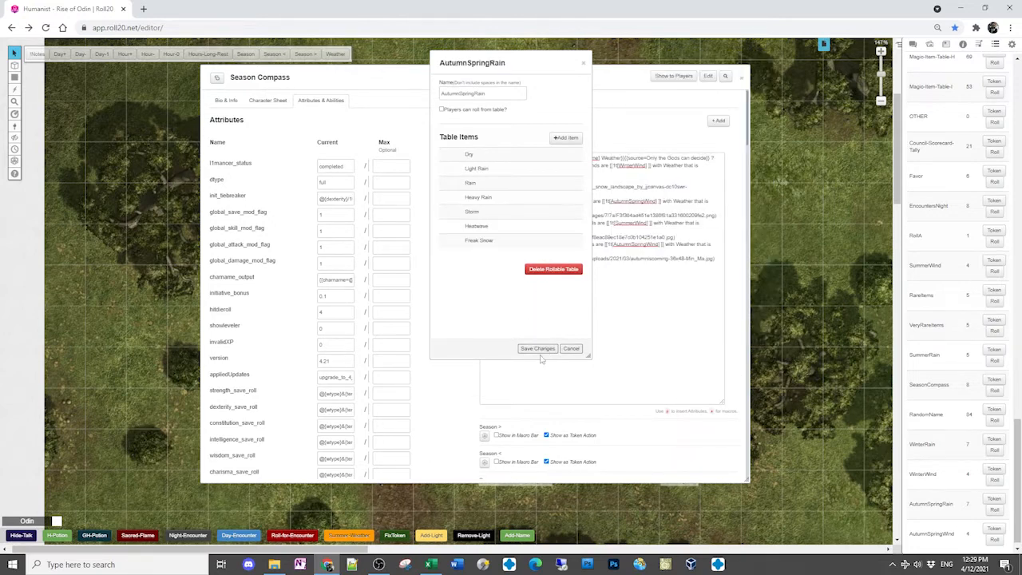
pyautogui.click(539, 349)
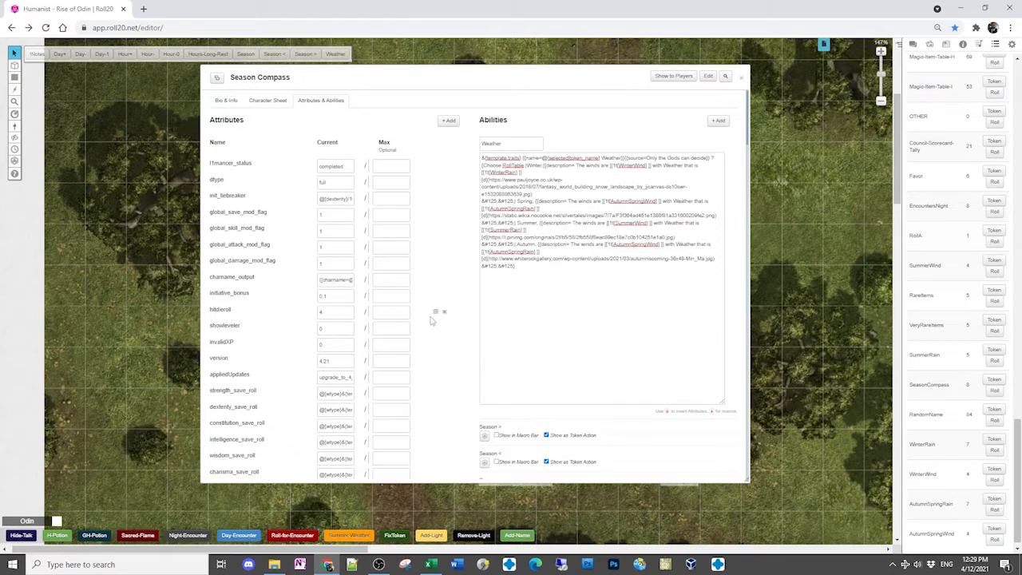
pyautogui.click(741, 77)
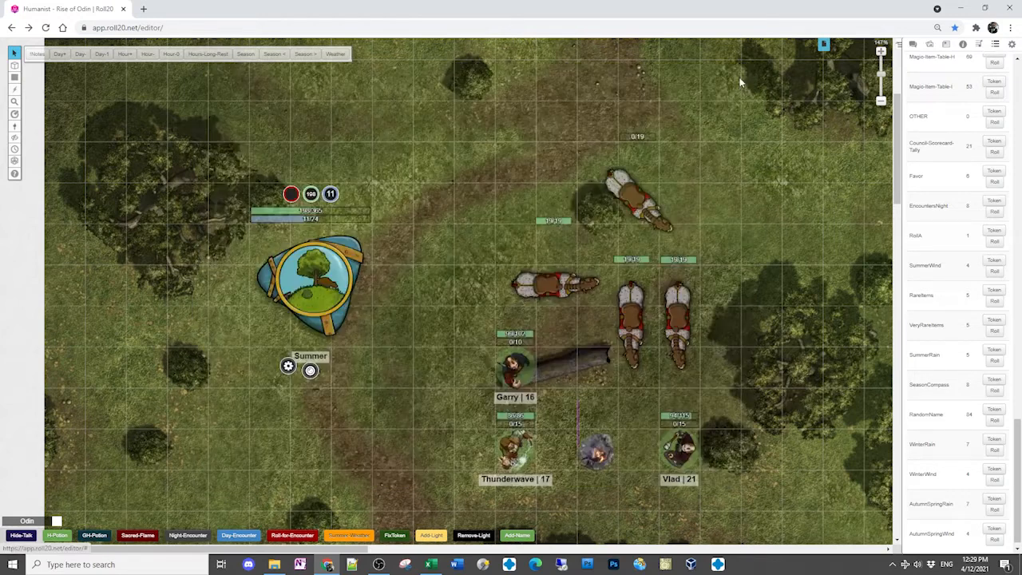
# Run the Weather ability with the Autumn roll table and show the result in the chat
pyautogui.click(337, 55)
pyautogui.click(479, 298)
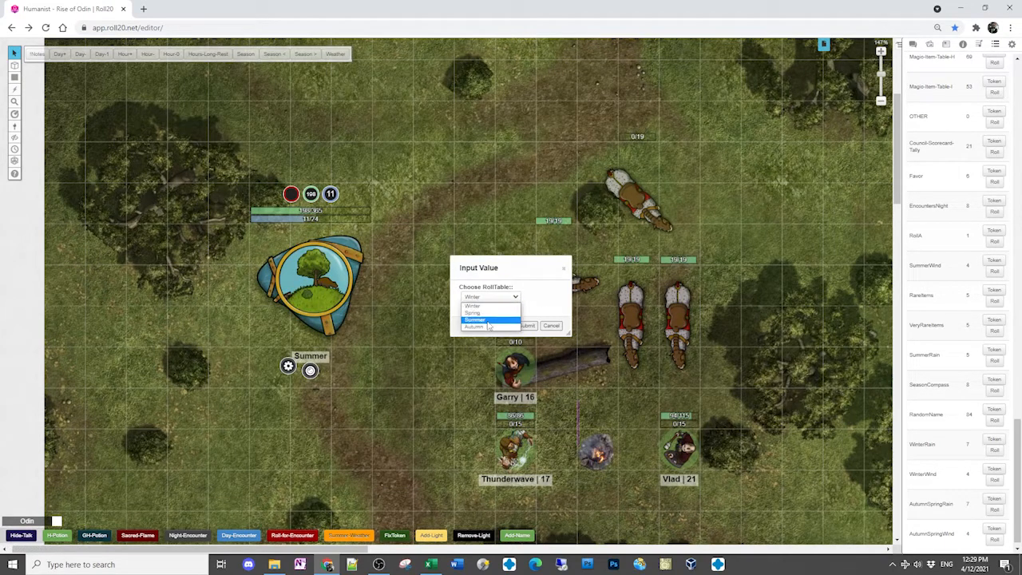
pyautogui.click(484, 326)
pyautogui.click(526, 325)
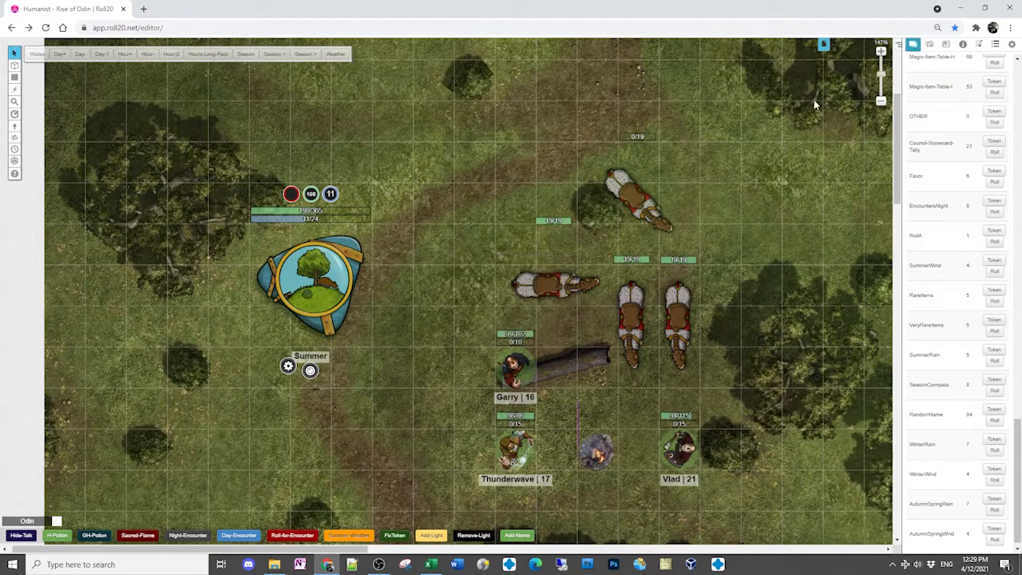
pyautogui.click(913, 44)
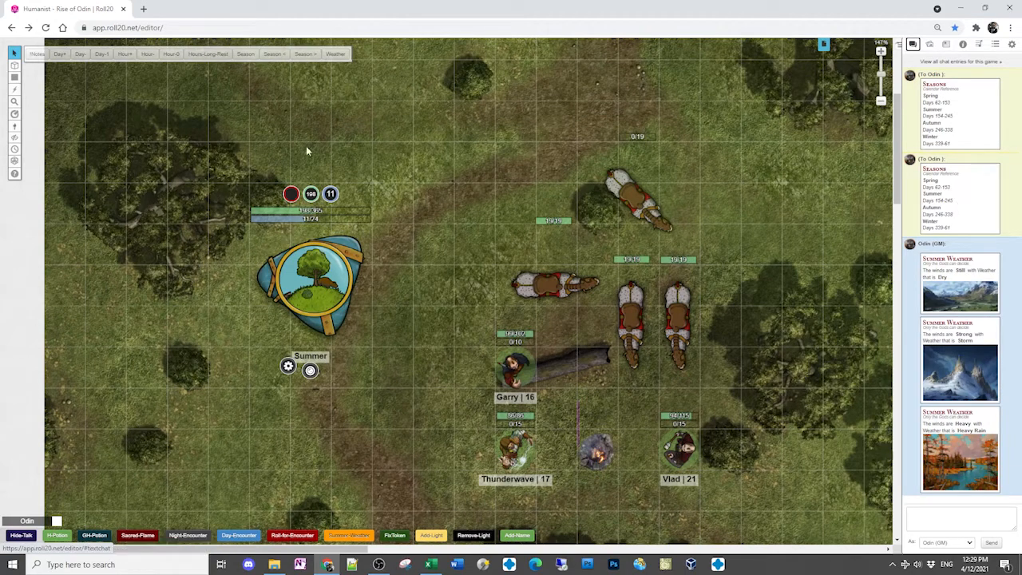
# Set the compass season to Winter and run the Weather ability with the Winter roll table
pyautogui.click(246, 54)
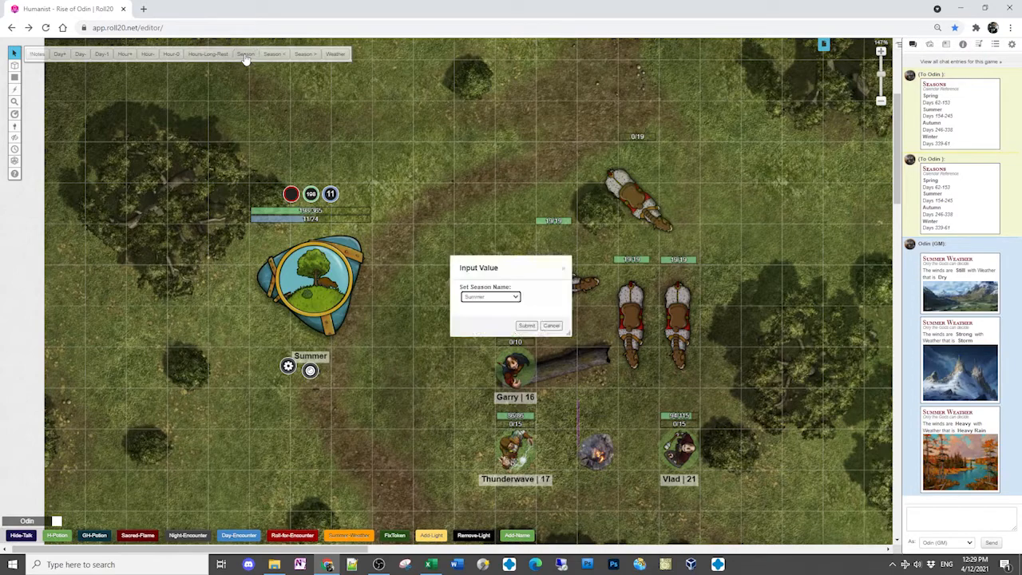
pyautogui.click(489, 296)
pyautogui.click(484, 325)
pyautogui.click(524, 325)
pyautogui.click(335, 54)
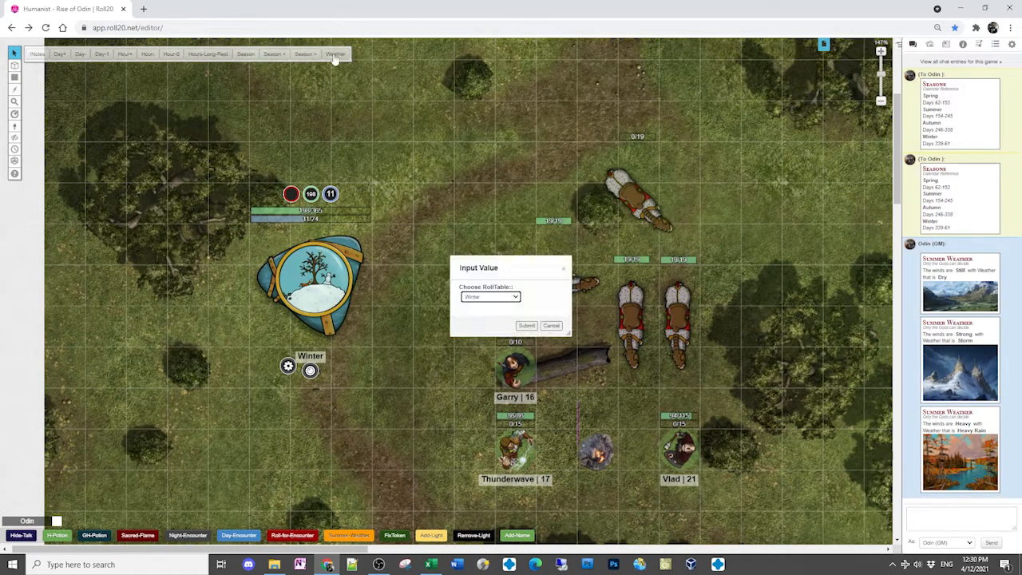
pyautogui.click(527, 327)
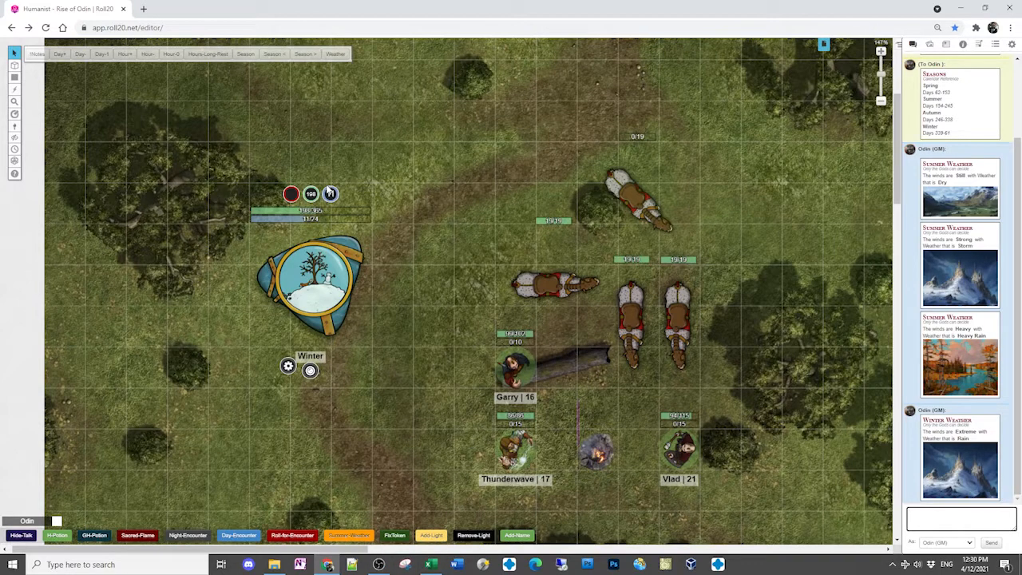
# Open The Sword Coast page from the list of game pages
pyautogui.click(824, 46)
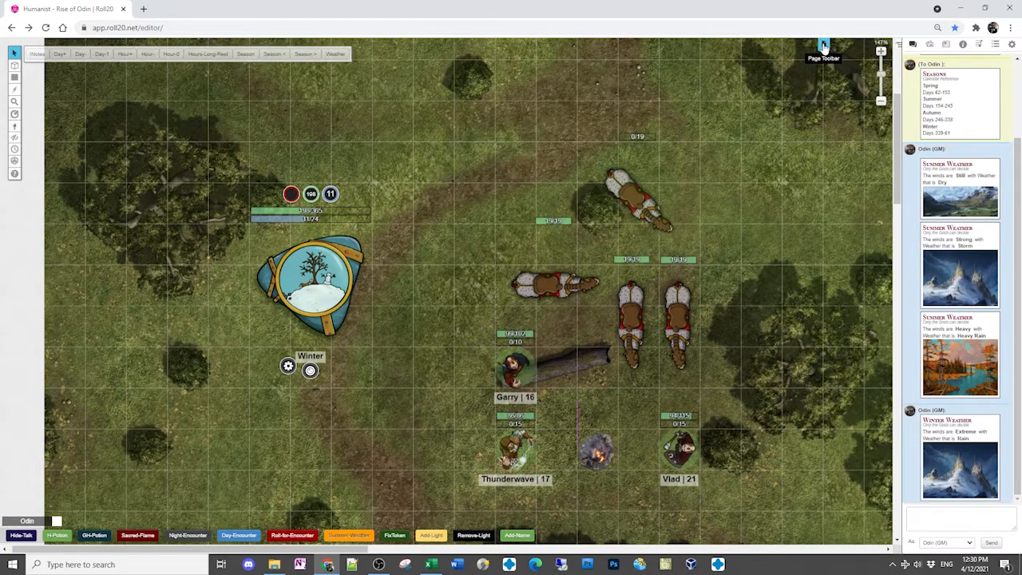
pyautogui.moveTo(241, 56)
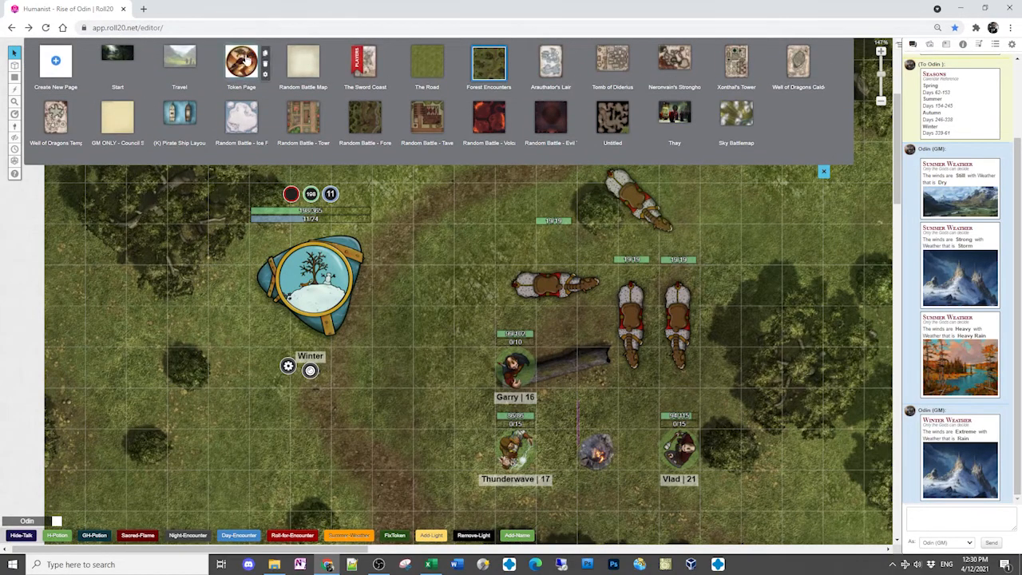
pyautogui.click(364, 61)
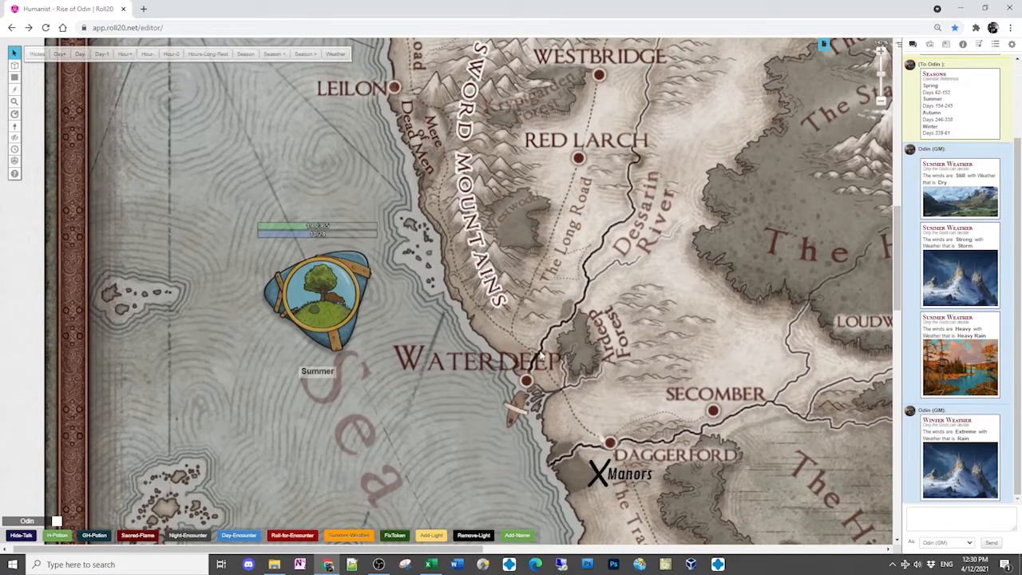
# Move the red pin token from Dragonspear along the Trade Way to Daggerford, measuring the route with waypoints
pyautogui.scroll(-3, 590, 417)
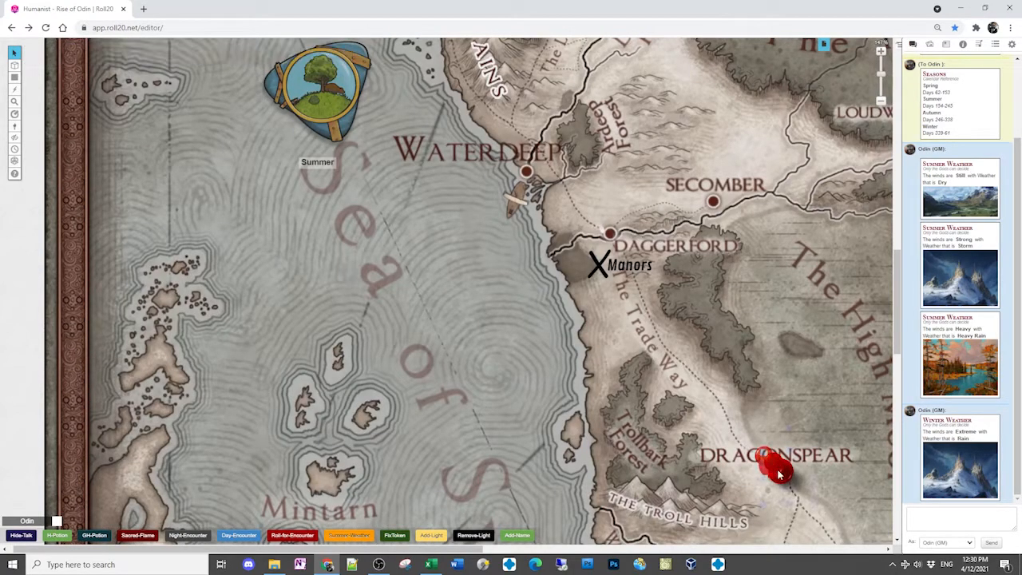
pyautogui.moveTo(772, 465); pyautogui.dragTo(607, 229)
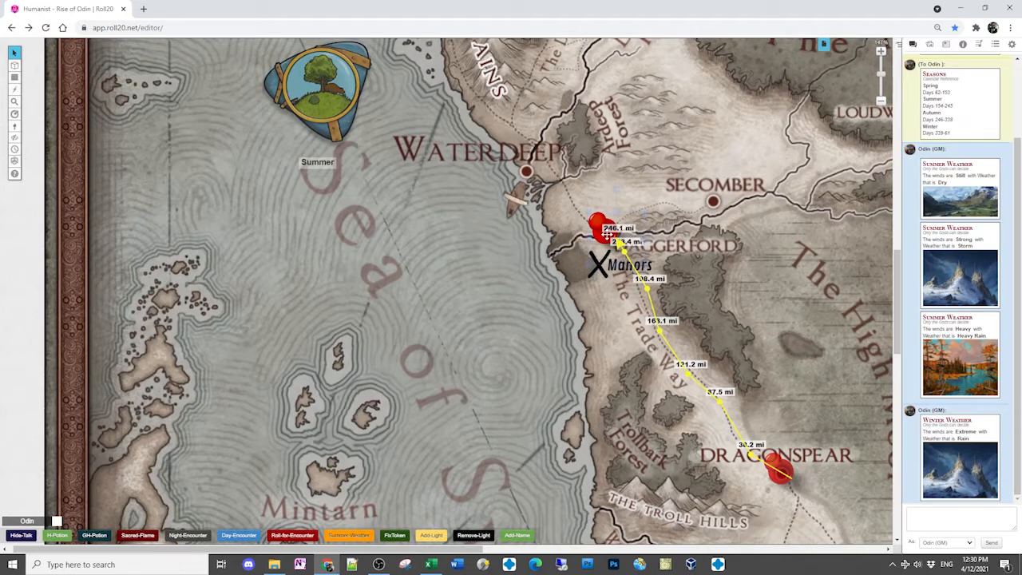
pyautogui.moveTo(606, 229)
pyautogui.mouseDown()
pyautogui.moveTo(755, 401)
pyautogui.moveTo(780, 477)
pyautogui.moveTo(786, 471)
pyautogui.moveTo(741, 439)
pyautogui.moveTo(641, 318)
pyautogui.moveTo(604, 227)
pyautogui.mouseUp()
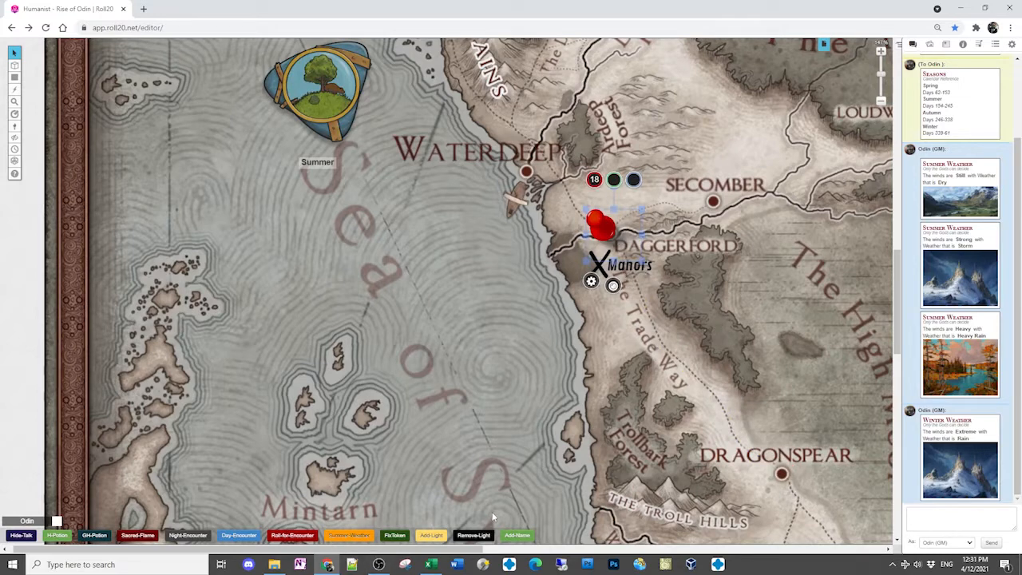
# Switch to the Travel Distance.xlsx workbook in Excel and set the miles to travel in D26 to 249
pyautogui.click(431, 565)
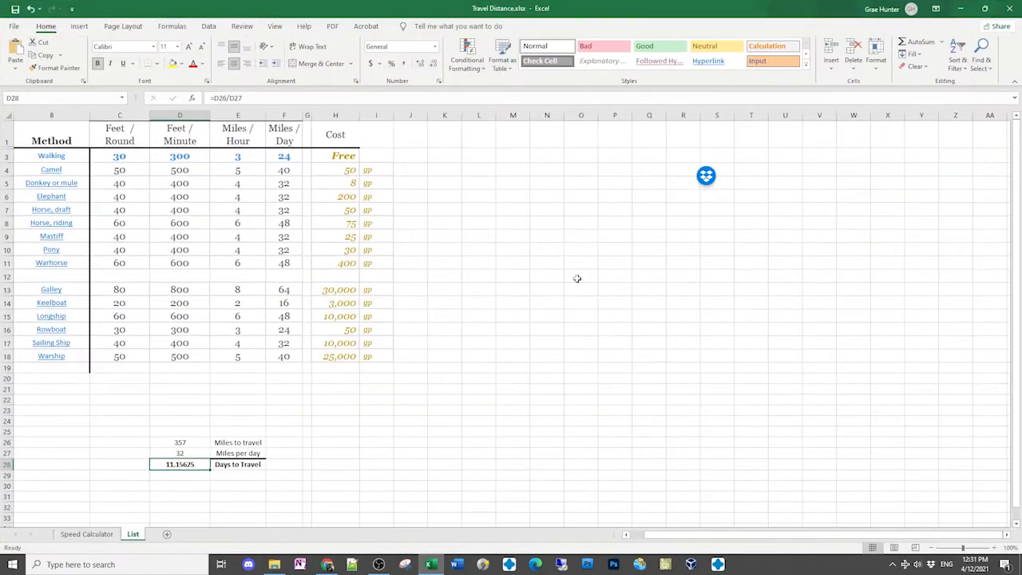
pyautogui.click(188, 442)
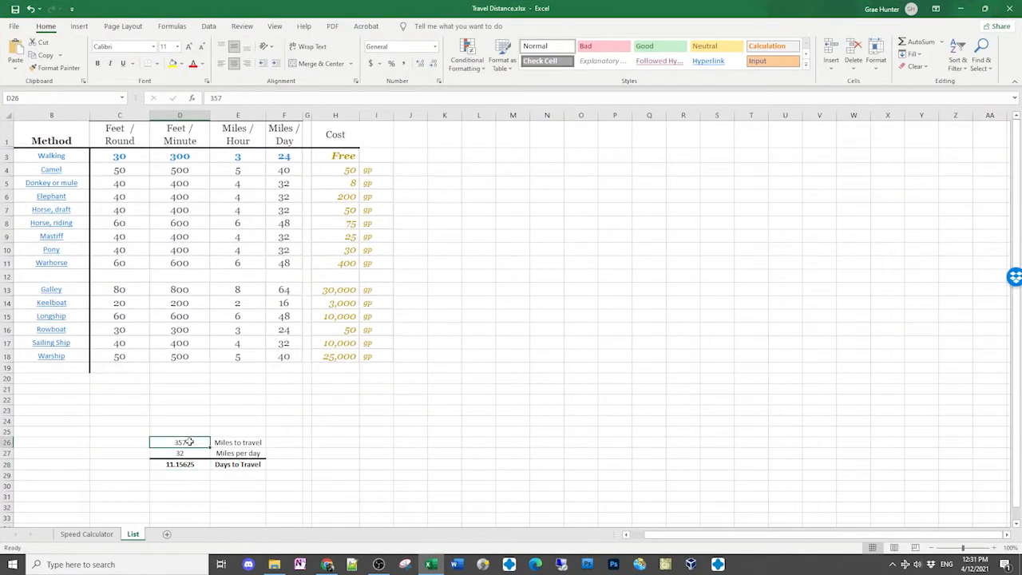
pyautogui.write('249')
pyautogui.press('Tab')
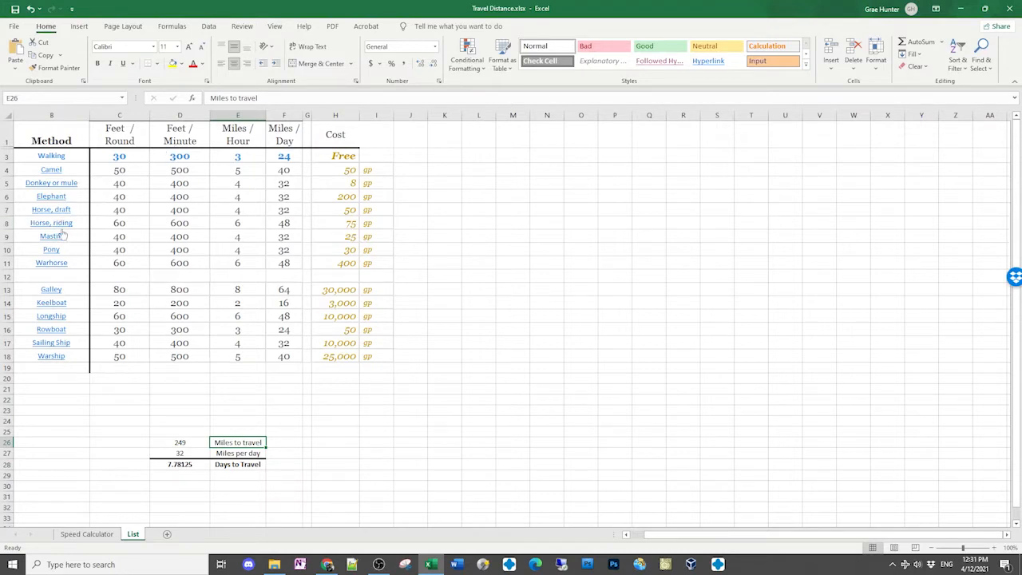
# Set the miles per day in D27 to 48 and select the miles-to-travel cell D26
pyautogui.click(184, 453)
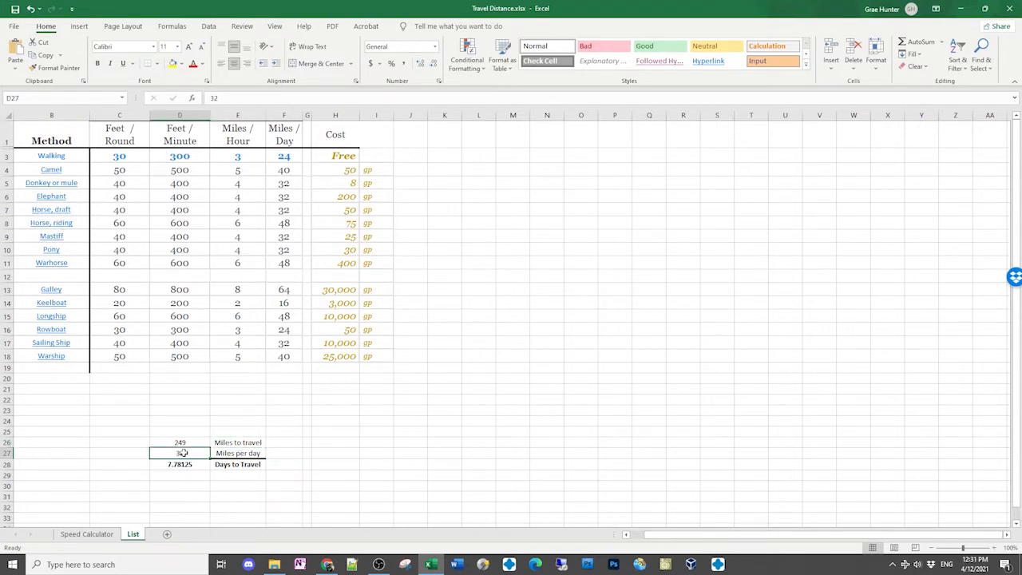
pyautogui.write('48')
pyautogui.press('Return')
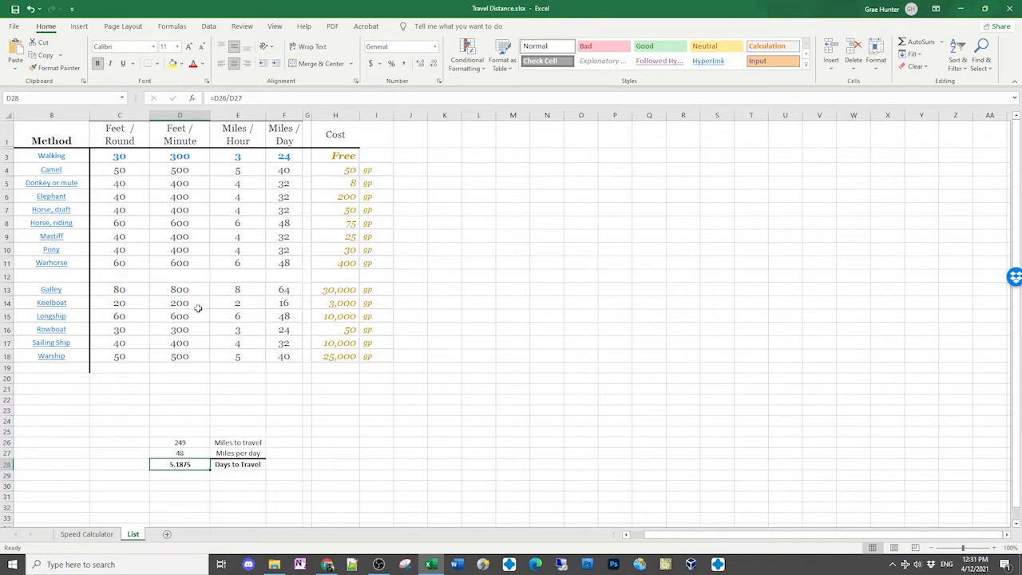
pyautogui.click(185, 445)
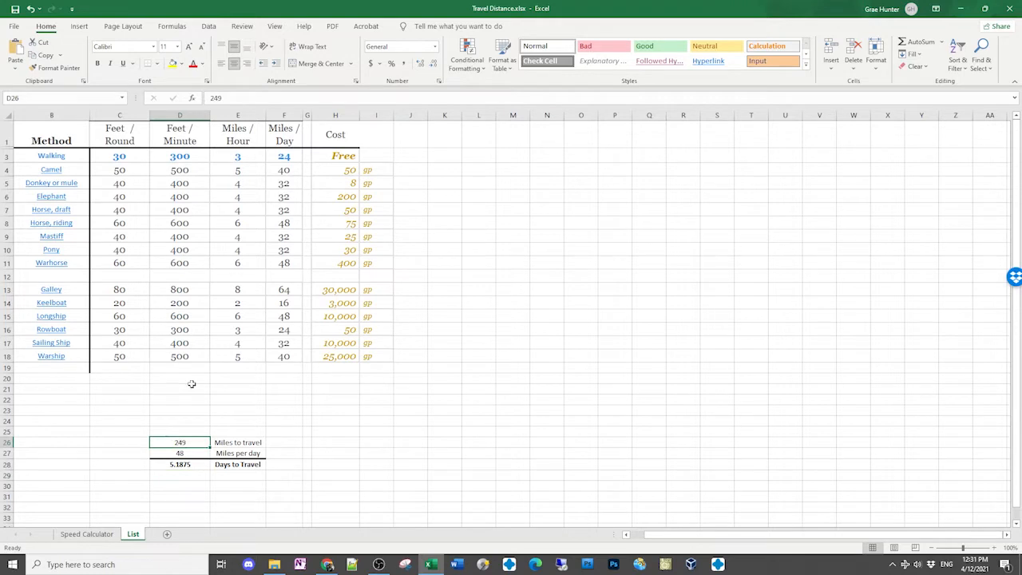
# Examine the days-to-travel formula in D28 and the speed conversion formulas in the Walking and Elephant rows
pyautogui.click(183, 466)
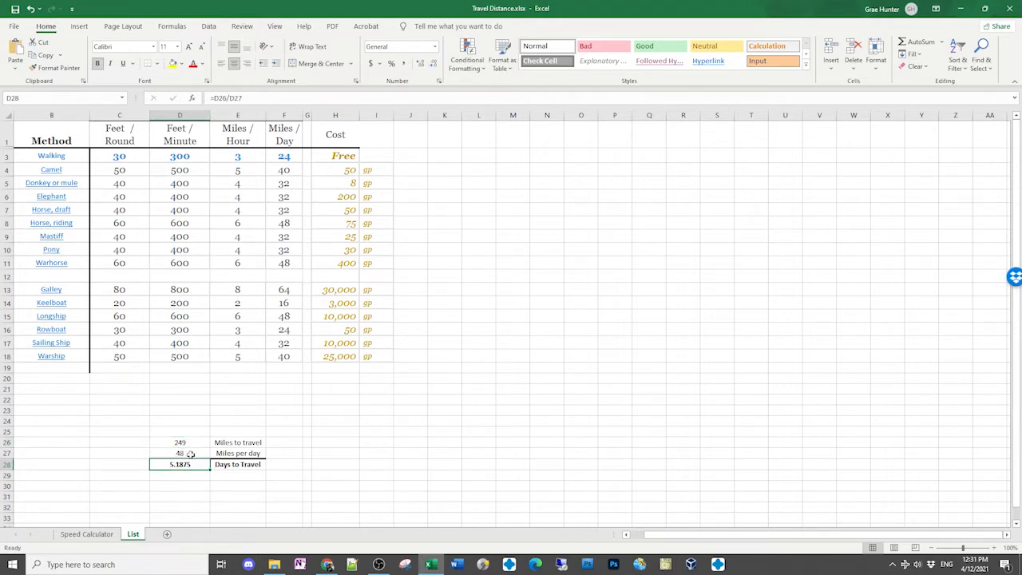
pyautogui.click(190, 453)
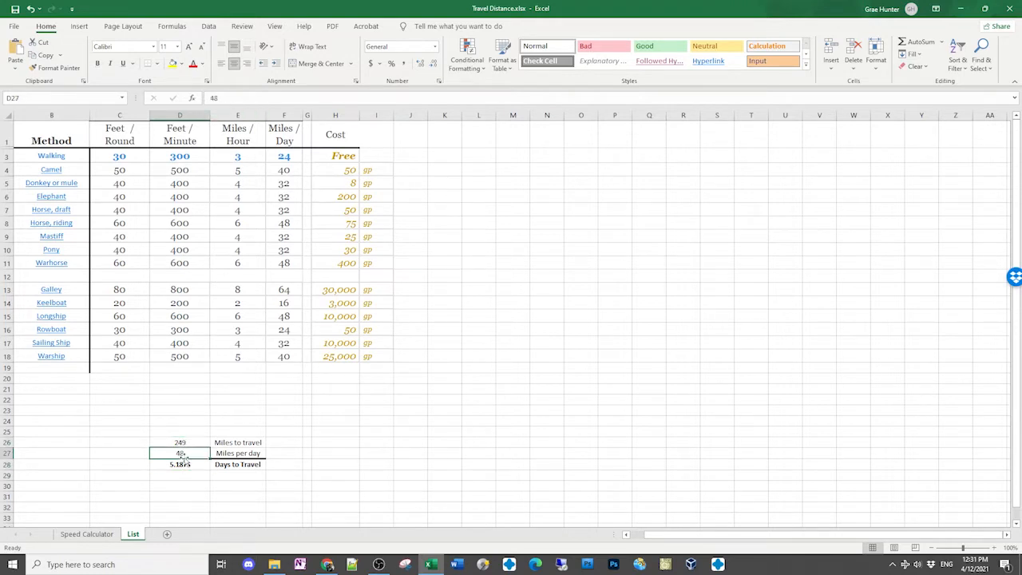
pyautogui.click(121, 158)
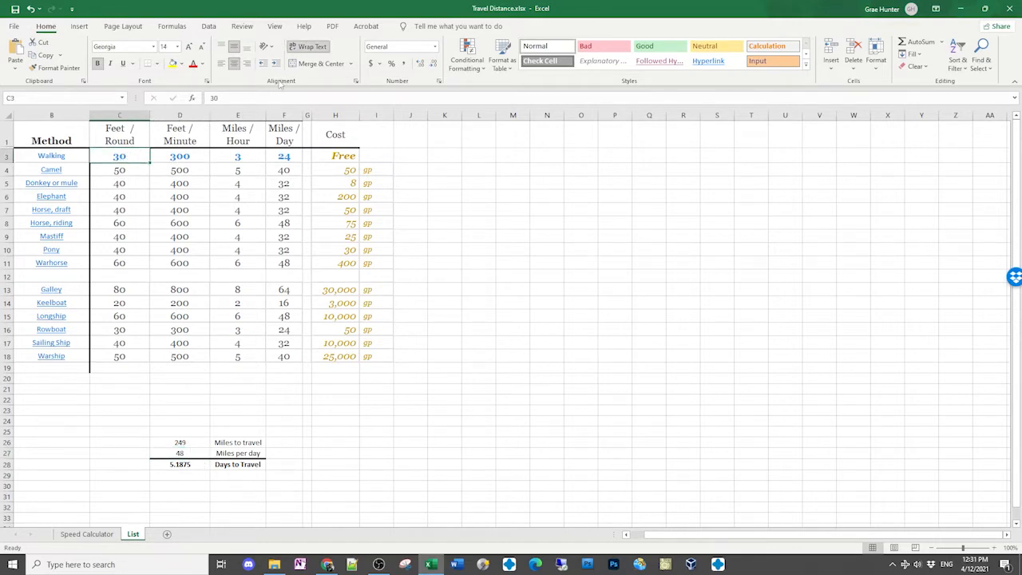
pyautogui.click(185, 157)
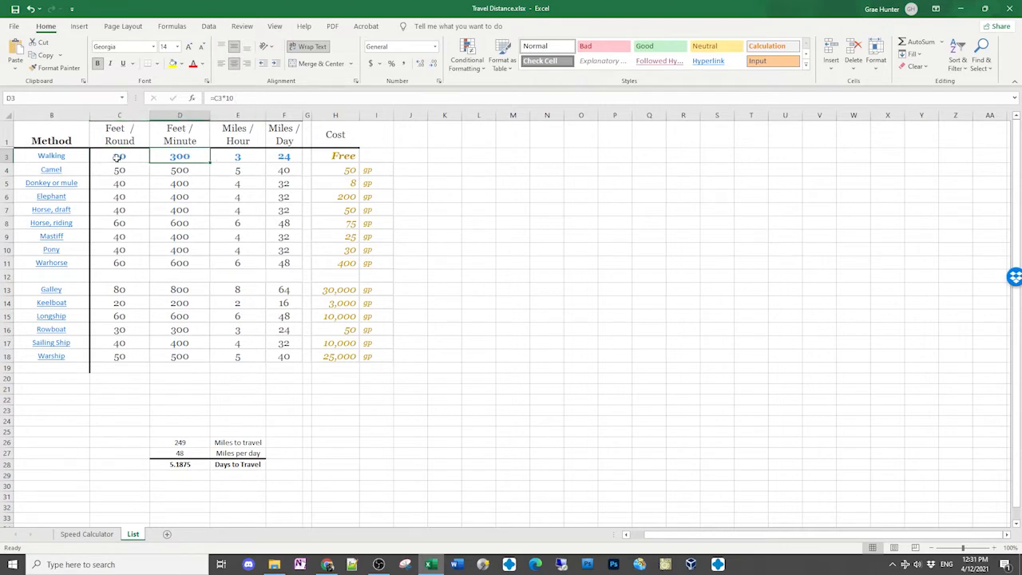
pyautogui.click(245, 159)
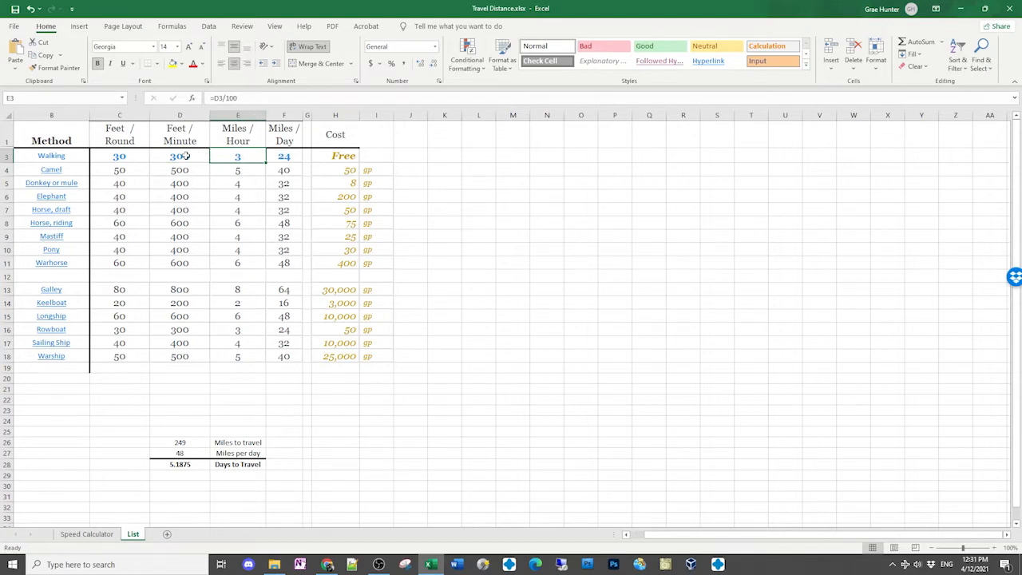
pyautogui.click(280, 158)
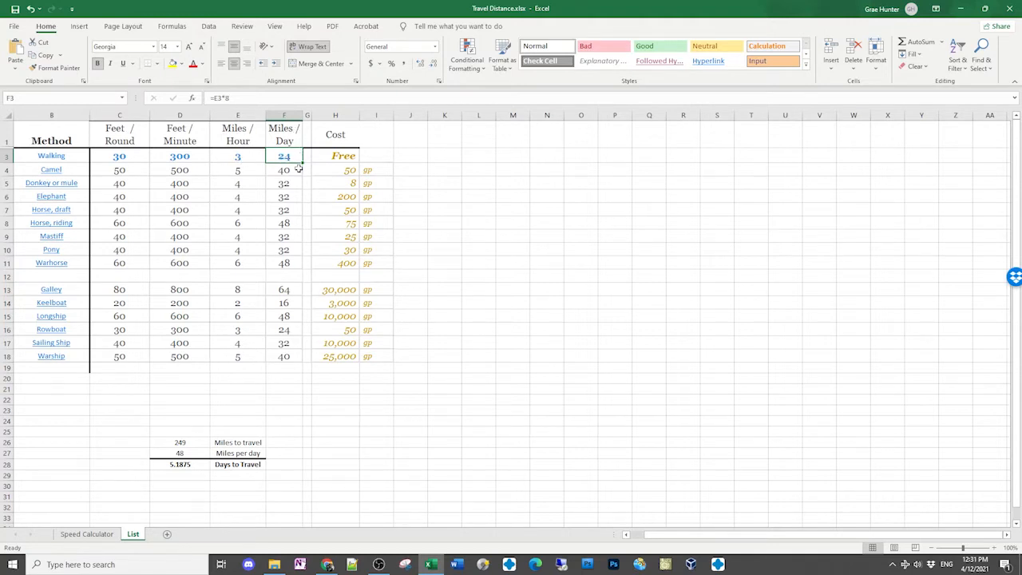
pyautogui.click(130, 197)
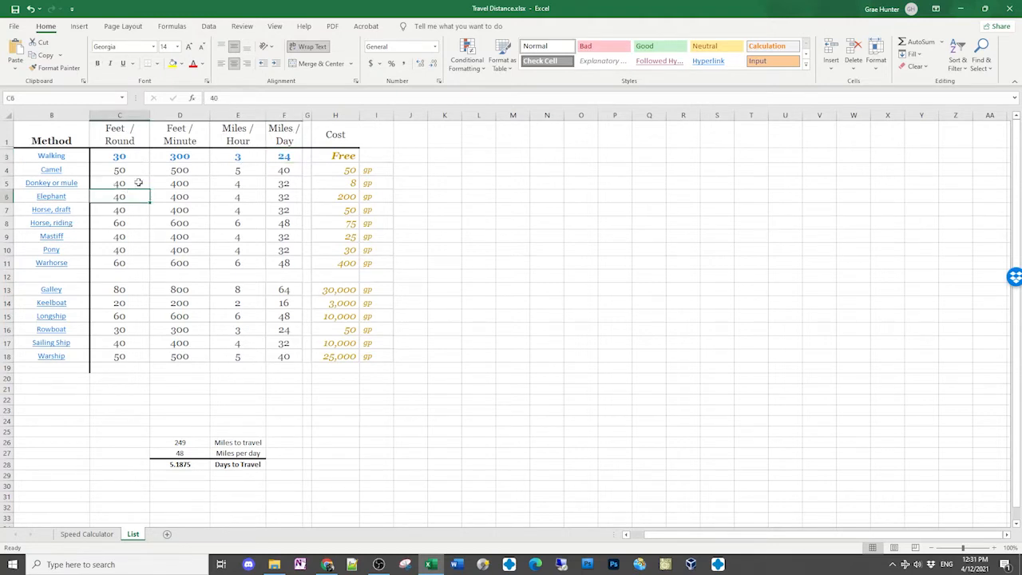
pyautogui.click(178, 199)
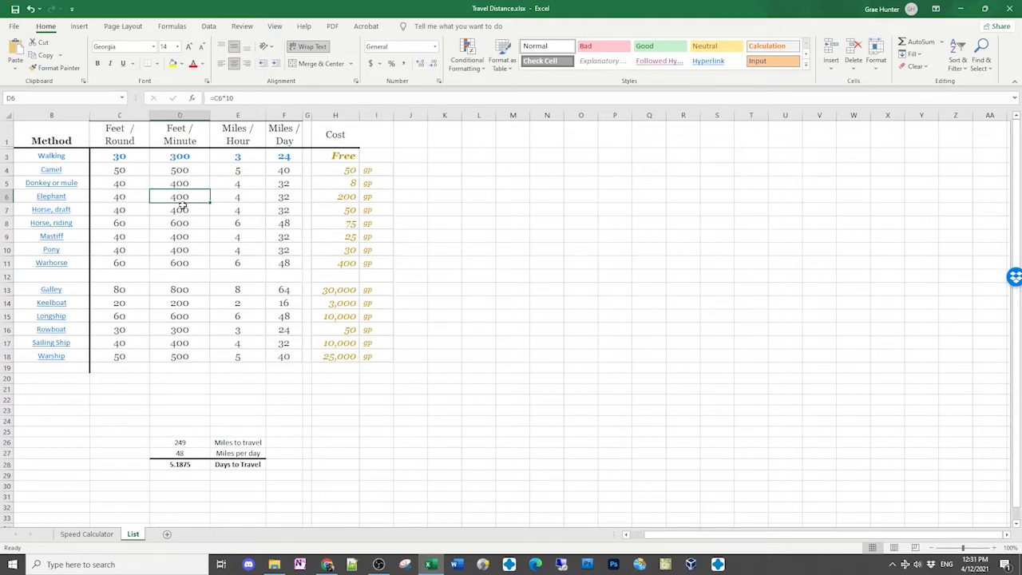
# Clear the feet-per-minute cells D5:D11 and refill them by copying the Camel row's formula in D4 down to D11
pyautogui.moveTo(190, 190); pyautogui.dragTo(181, 262)
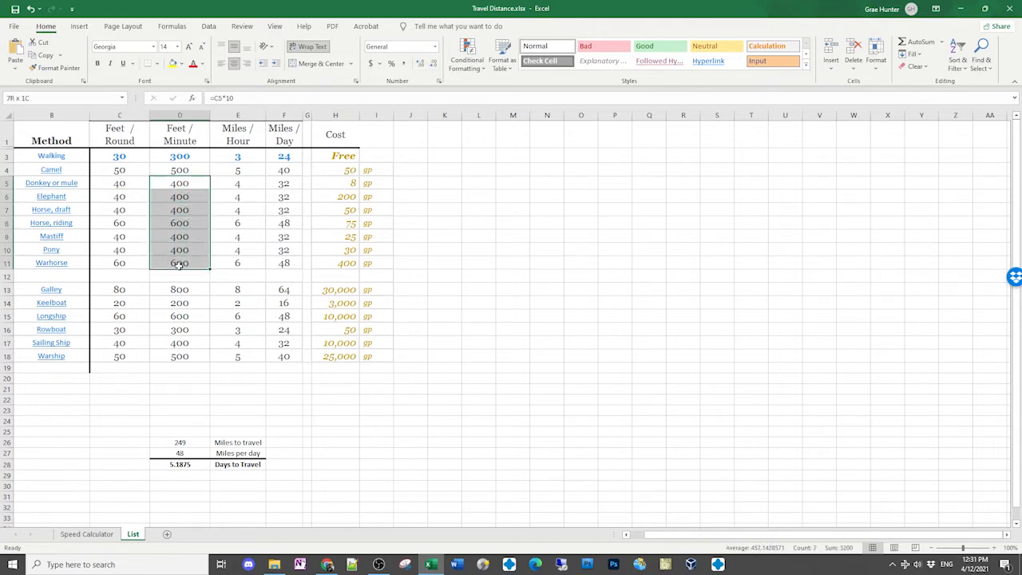
pyautogui.press('Delete')
pyautogui.click(197, 170)
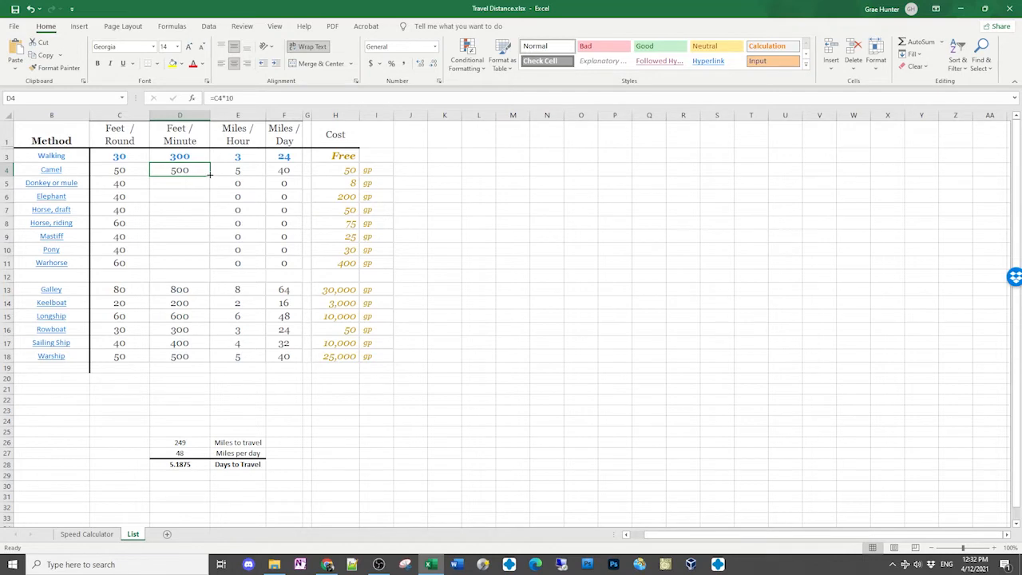
pyautogui.moveTo(210, 175); pyautogui.dragTo(204, 270)
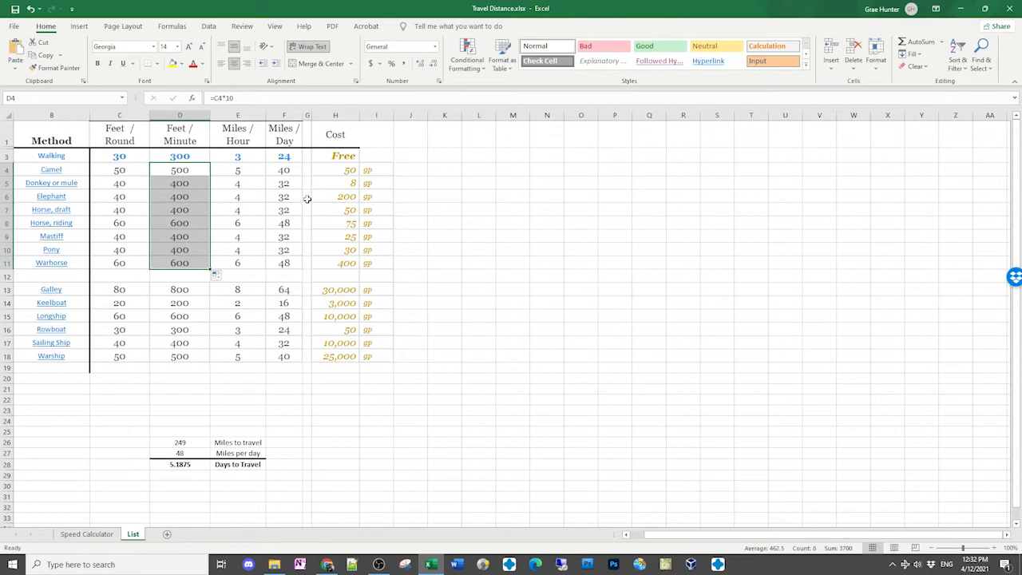
pyautogui.scroll(-2, 93, 376)
pyautogui.scroll(2, 304, 279)
pyautogui.click(290, 388)
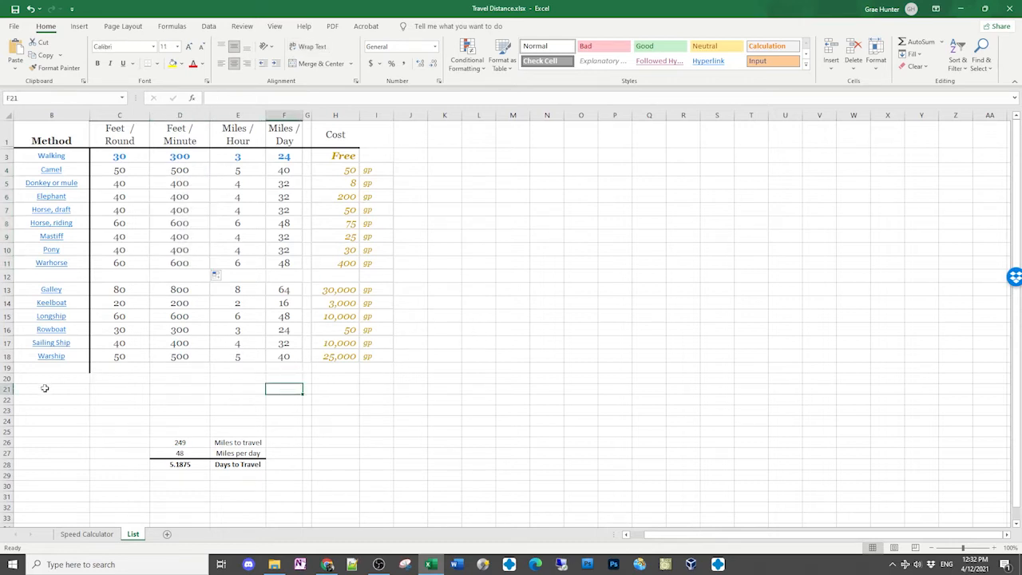
pyautogui.click(97, 391)
# Switch back to the Roll20 Sword Coast map, deselect the red pin token and zoom out to the wider region around Daggerford
pyautogui.click(960, 9)
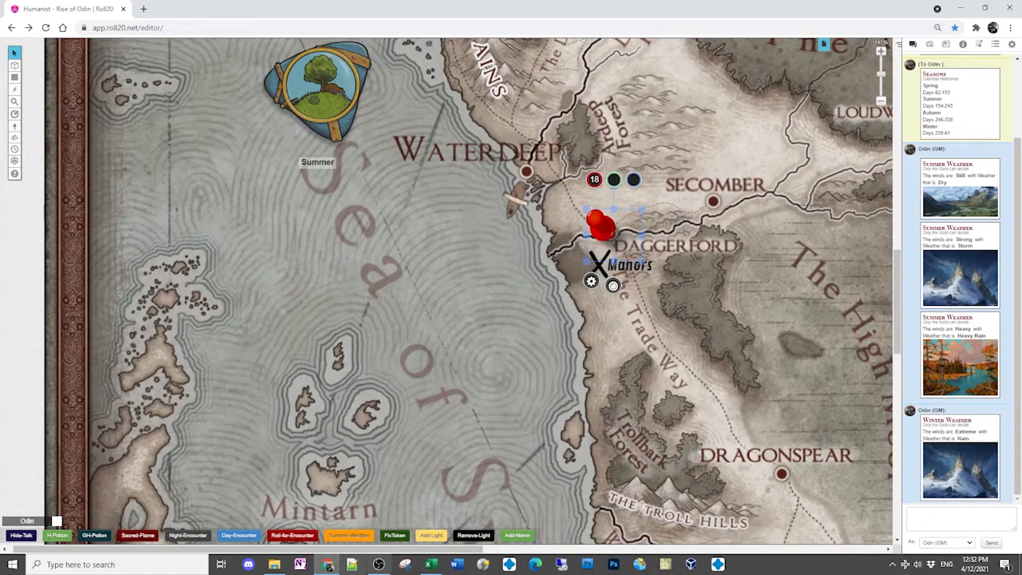
pyautogui.click(432, 566)
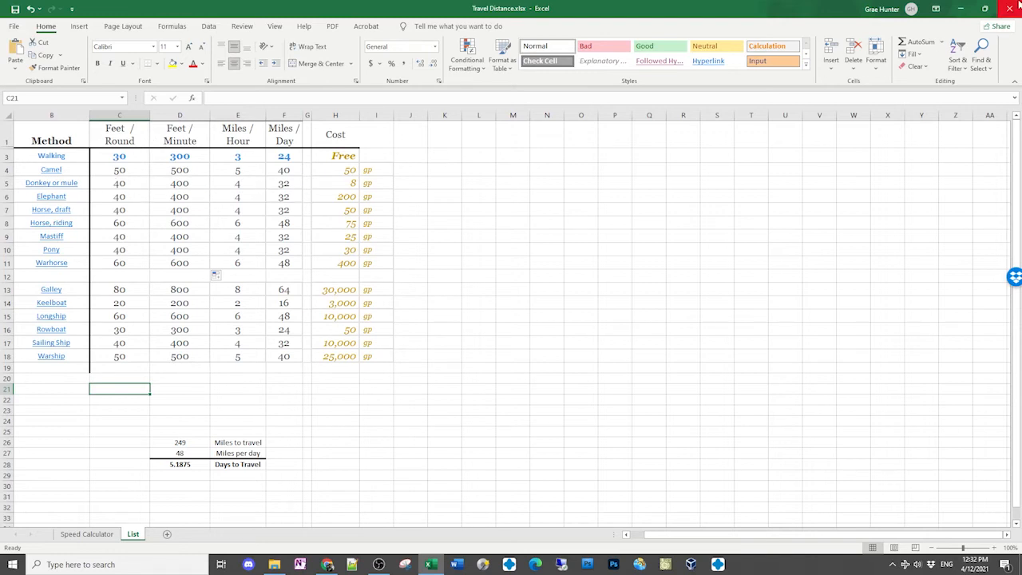
pyautogui.click(961, 9)
pyautogui.click(389, 294)
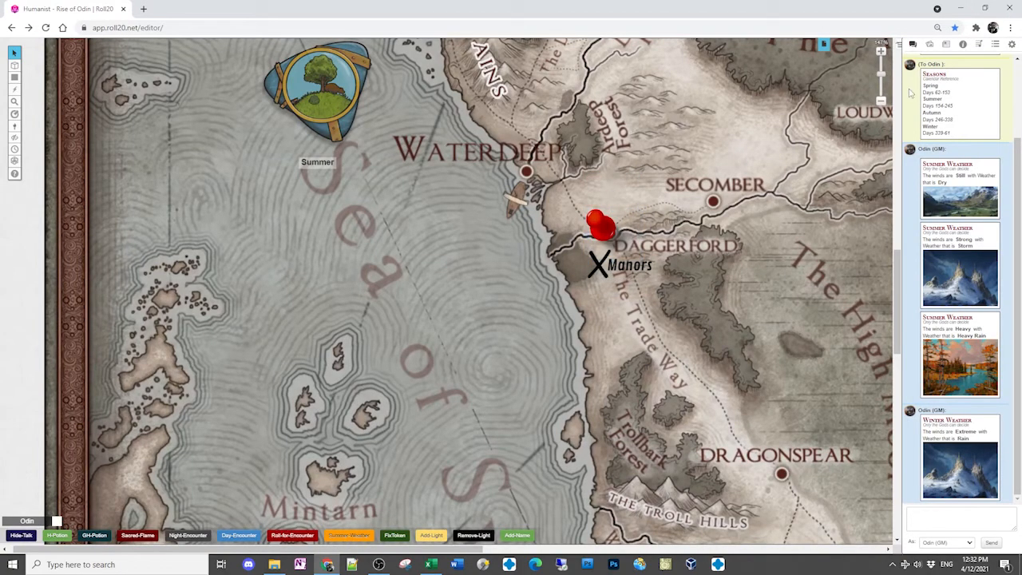
pyautogui.moveTo(882, 75); pyautogui.dragTo(881, 85)
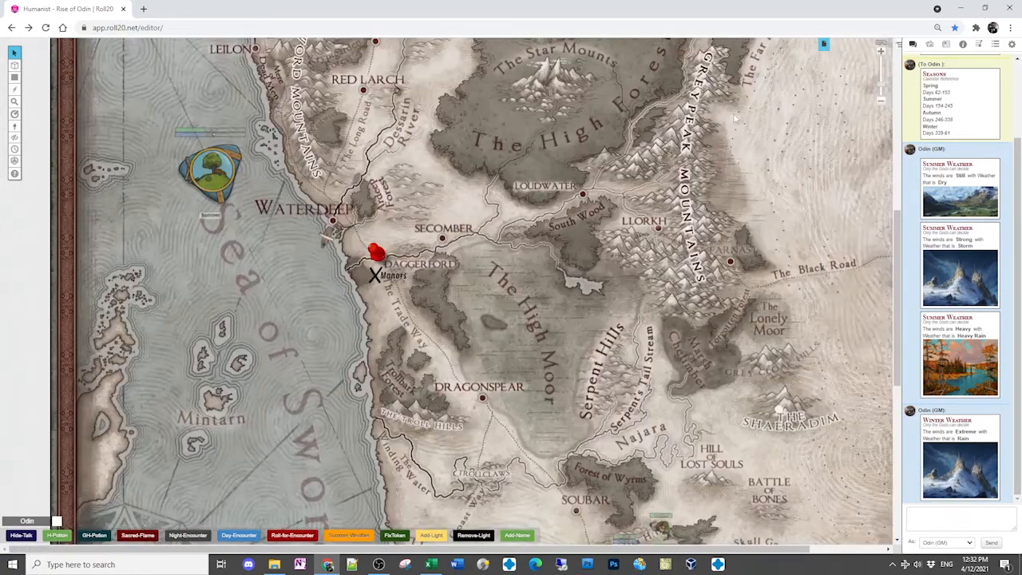
pyautogui.scroll(1, 578, 165)
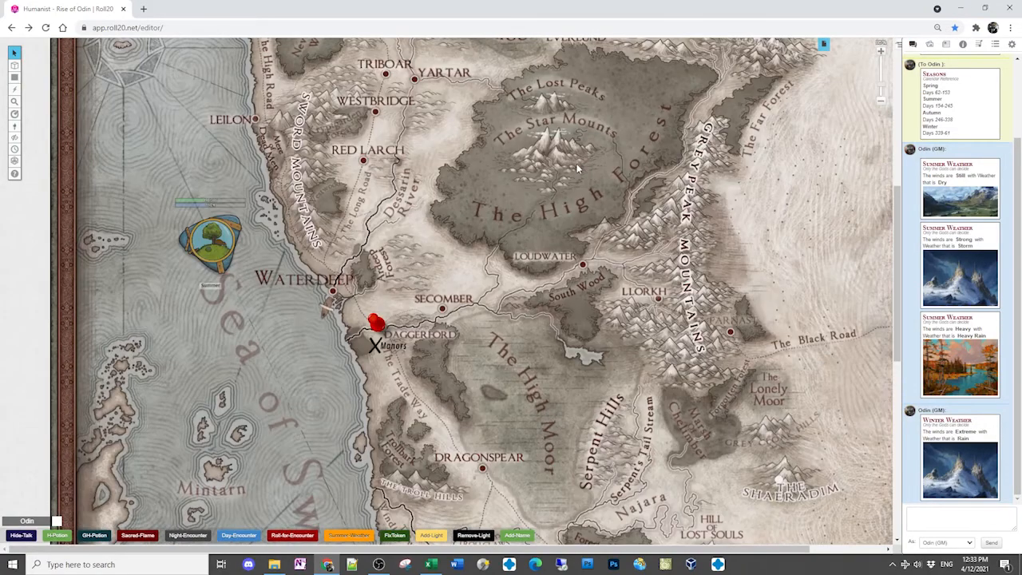